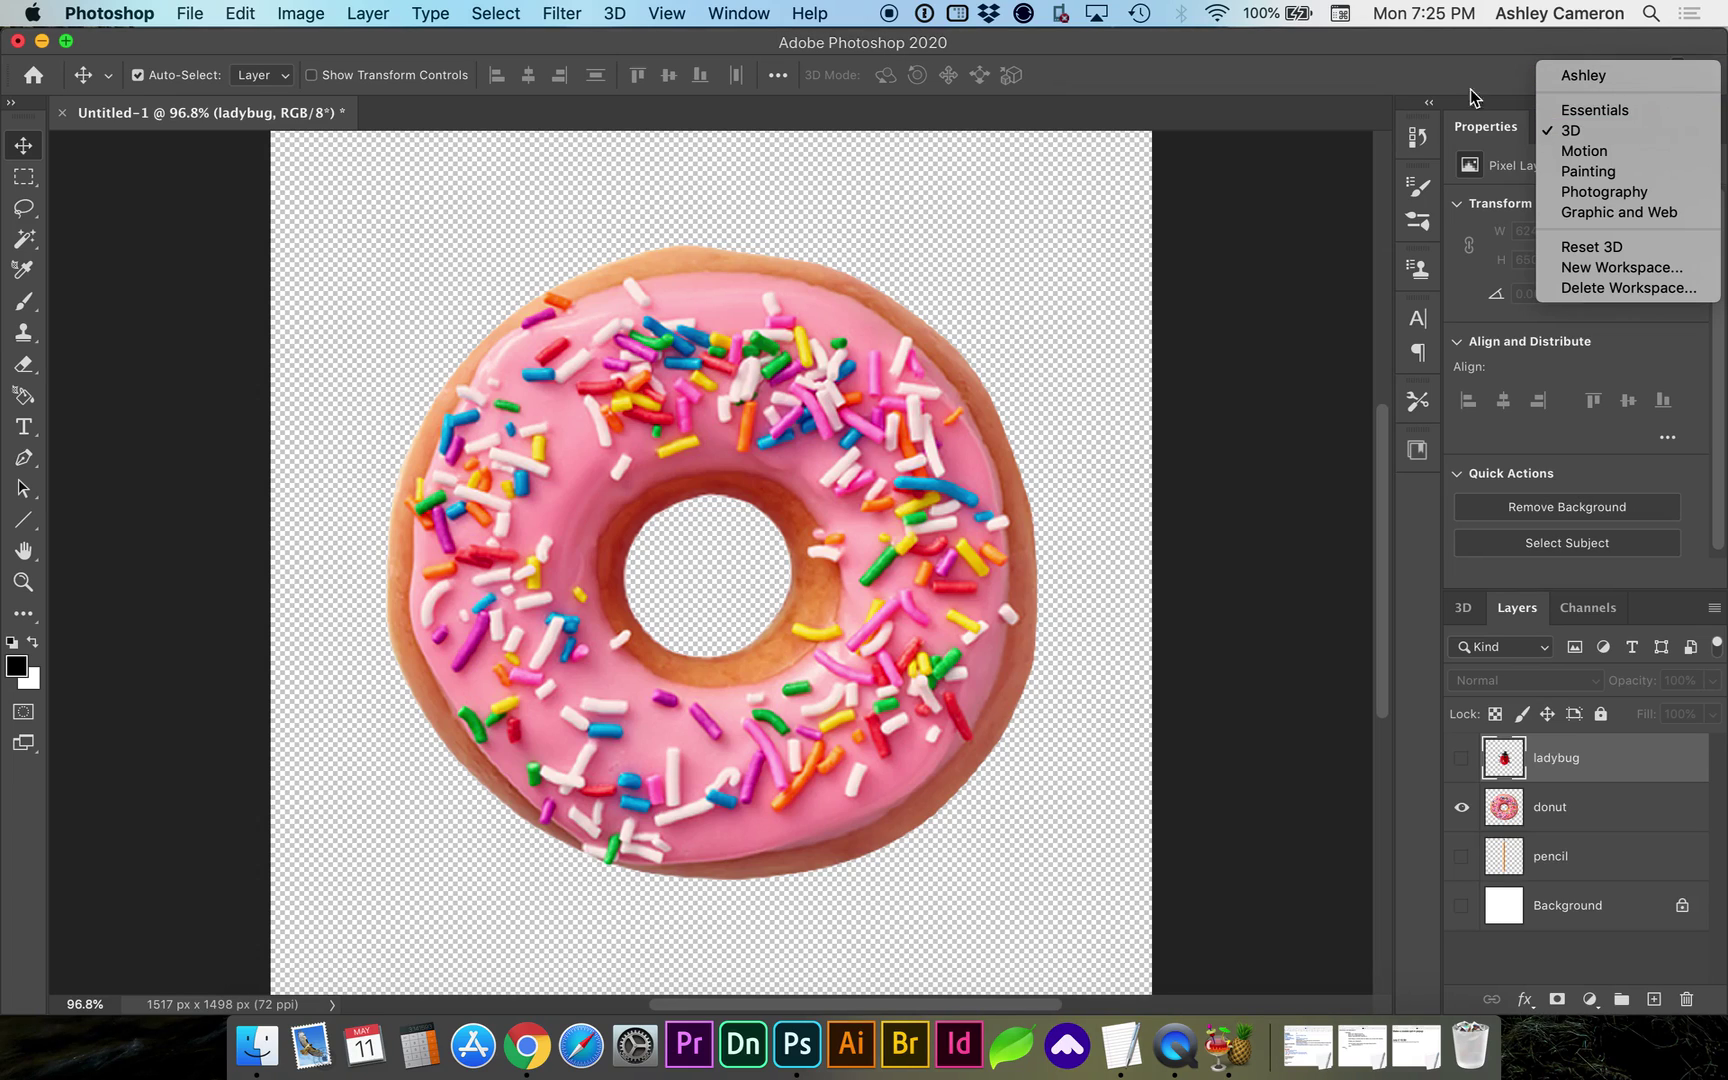
# Create a 3D extrusion from the donut layer and reduce its extrusion depth to about 328 px.
pyautogui.click(1443, 72)
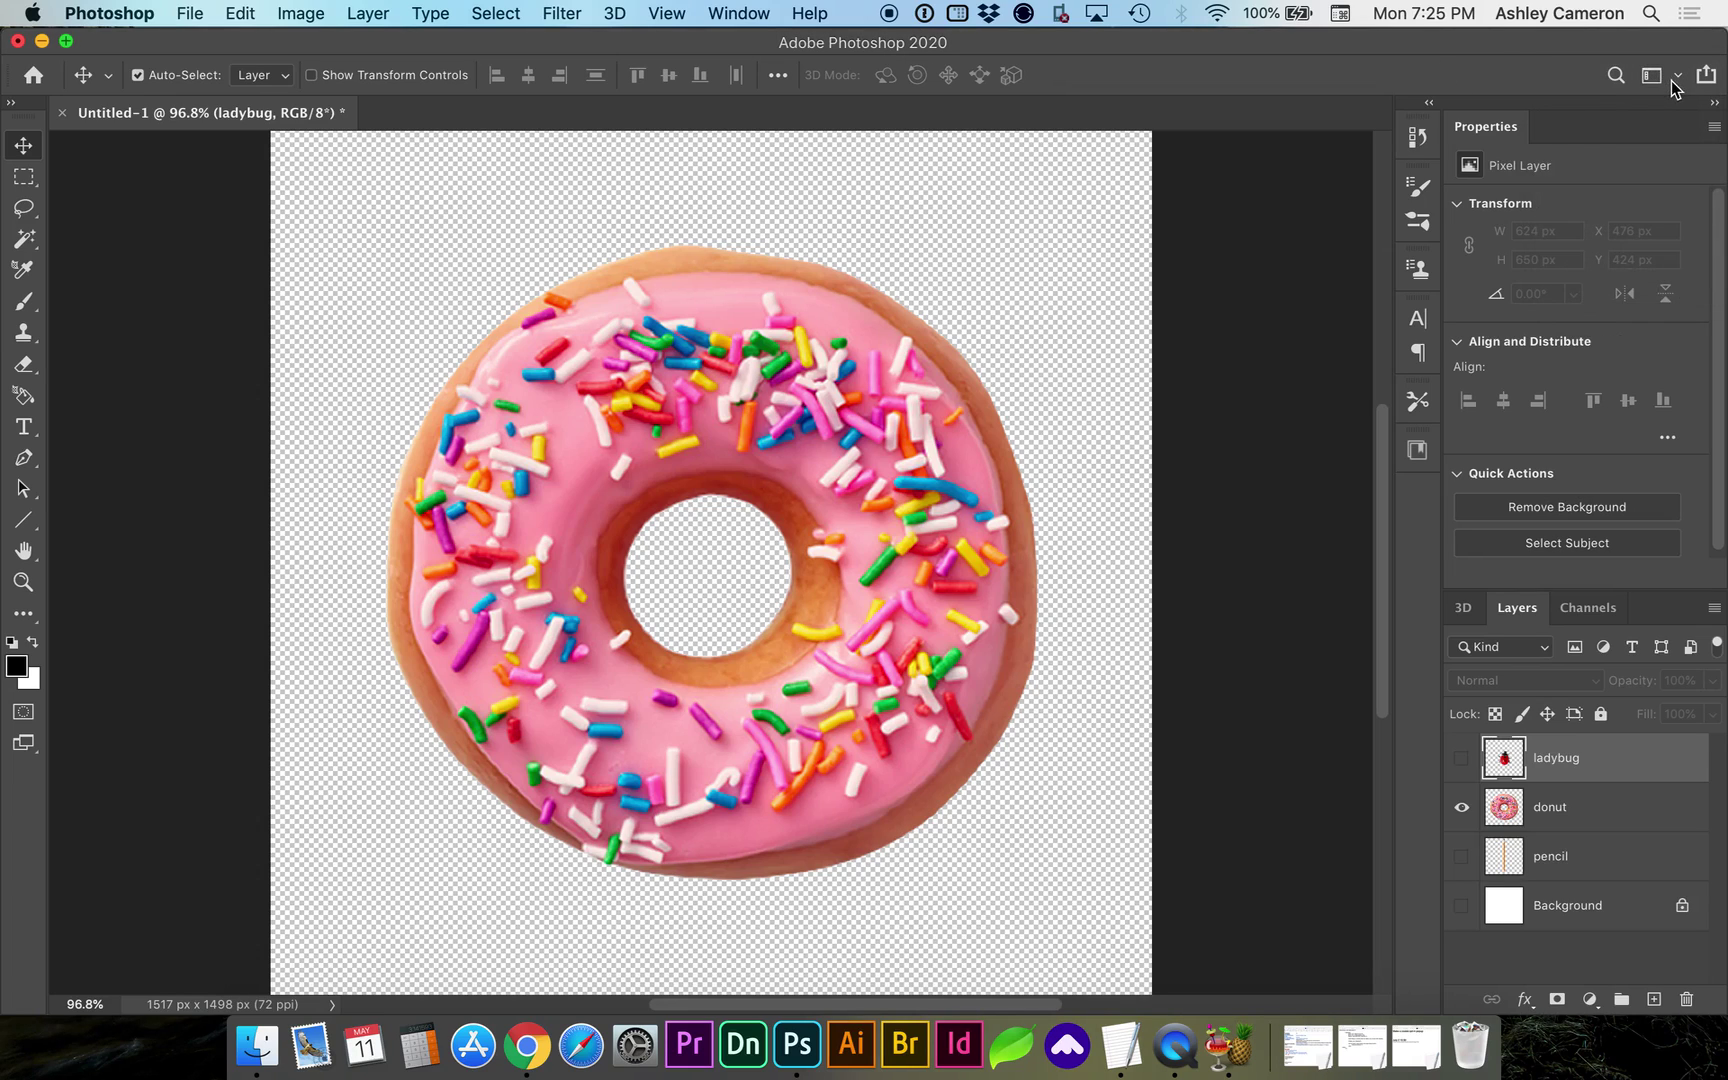
pyautogui.click(1510, 812)
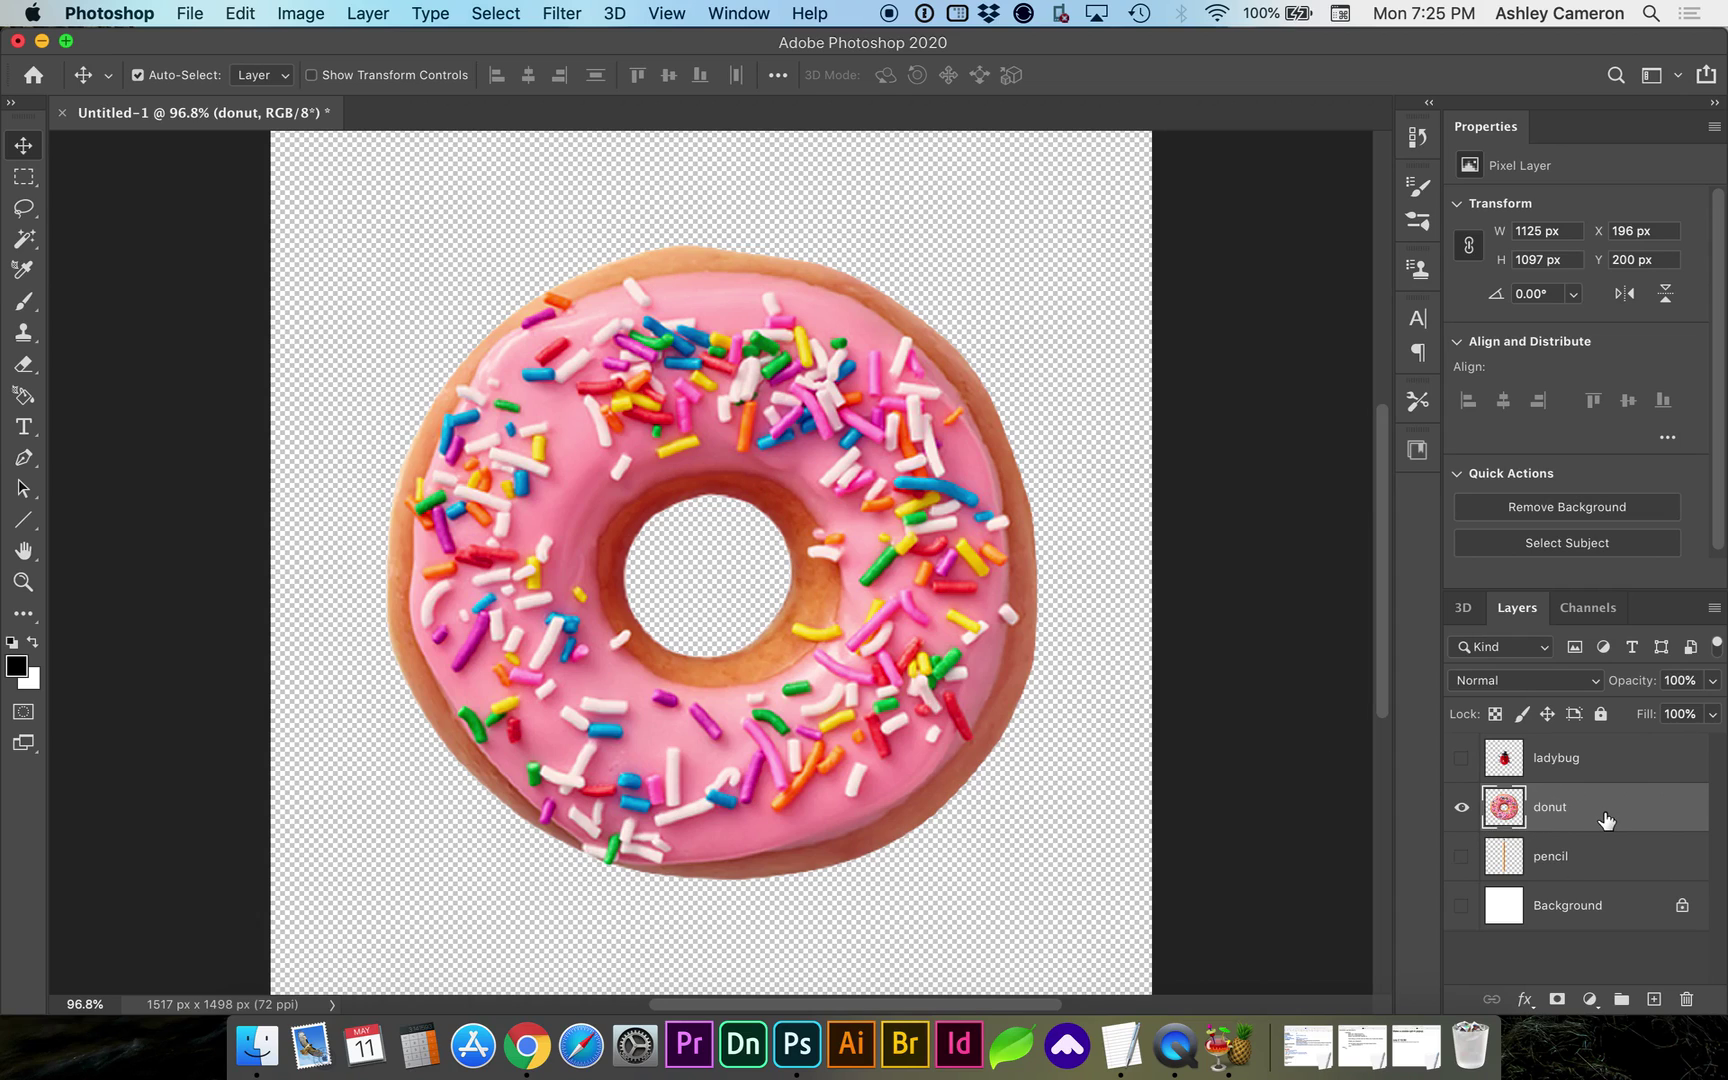
pyautogui.click(1466, 609)
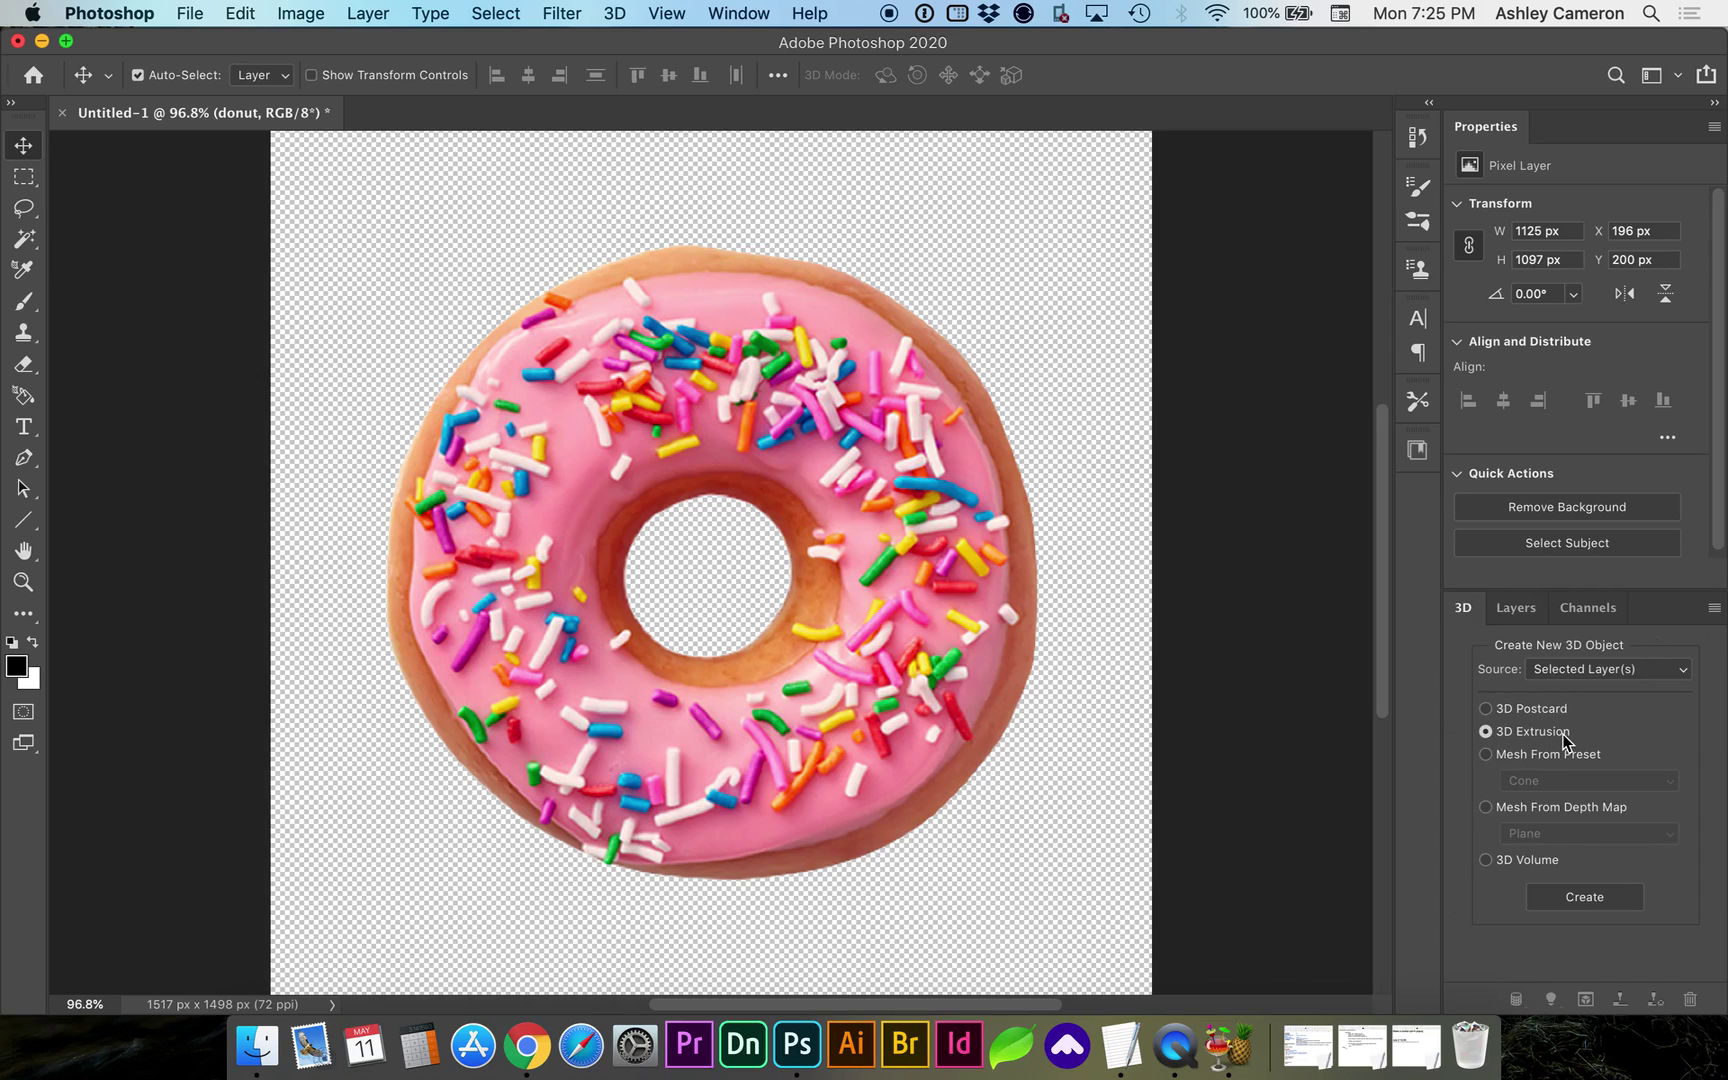
pyautogui.click(1580, 898)
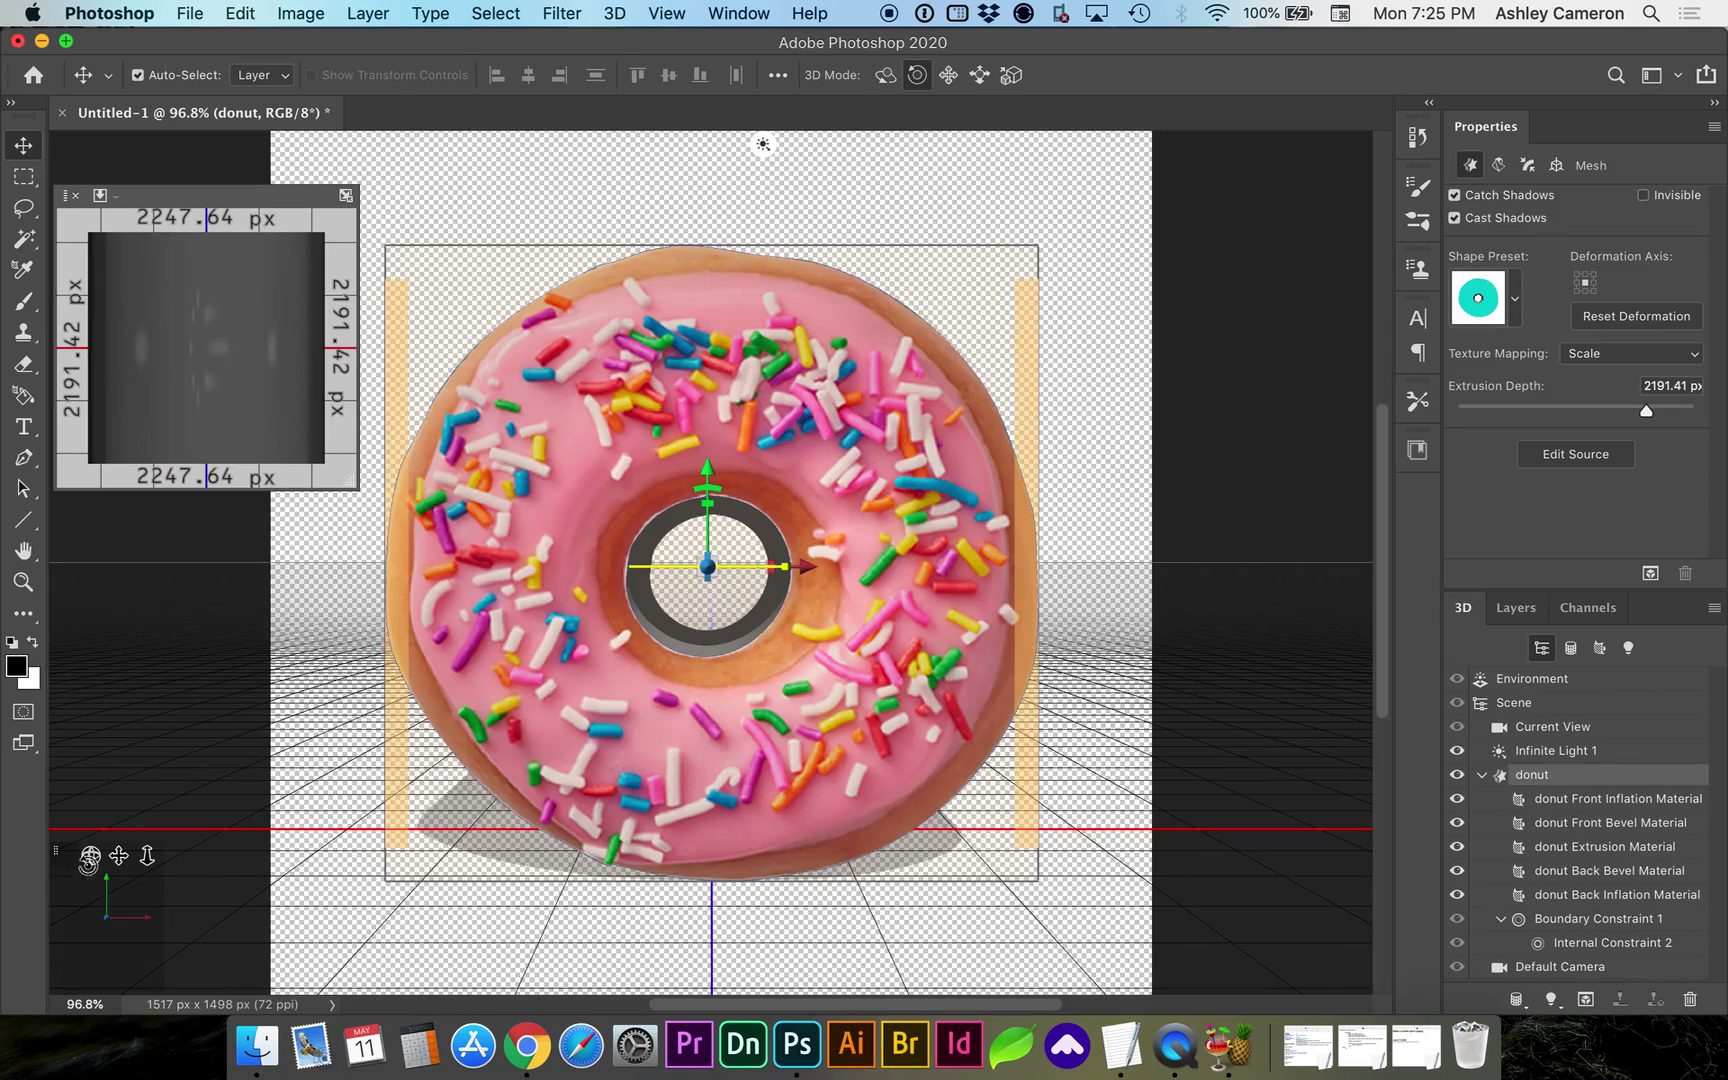
pyautogui.moveTo(93, 854); pyautogui.dragTo(93, 768)
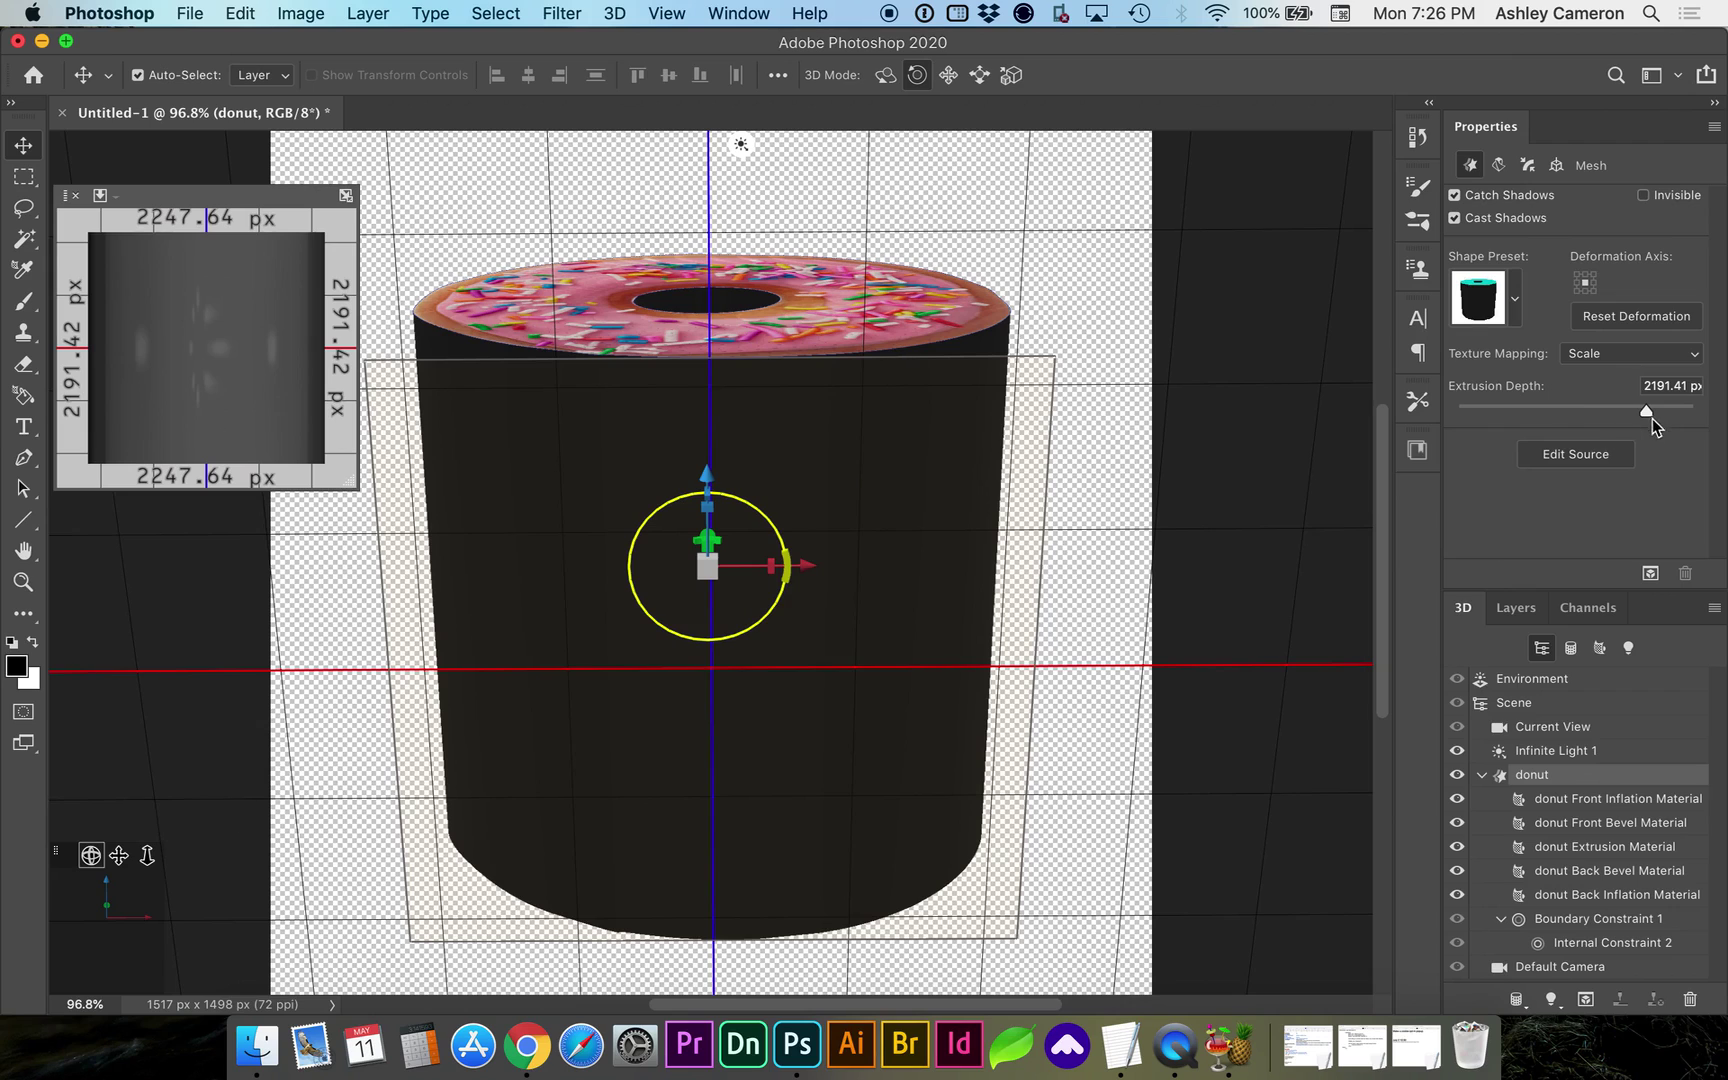
pyautogui.moveTo(1647, 411); pyautogui.dragTo(1591, 413)
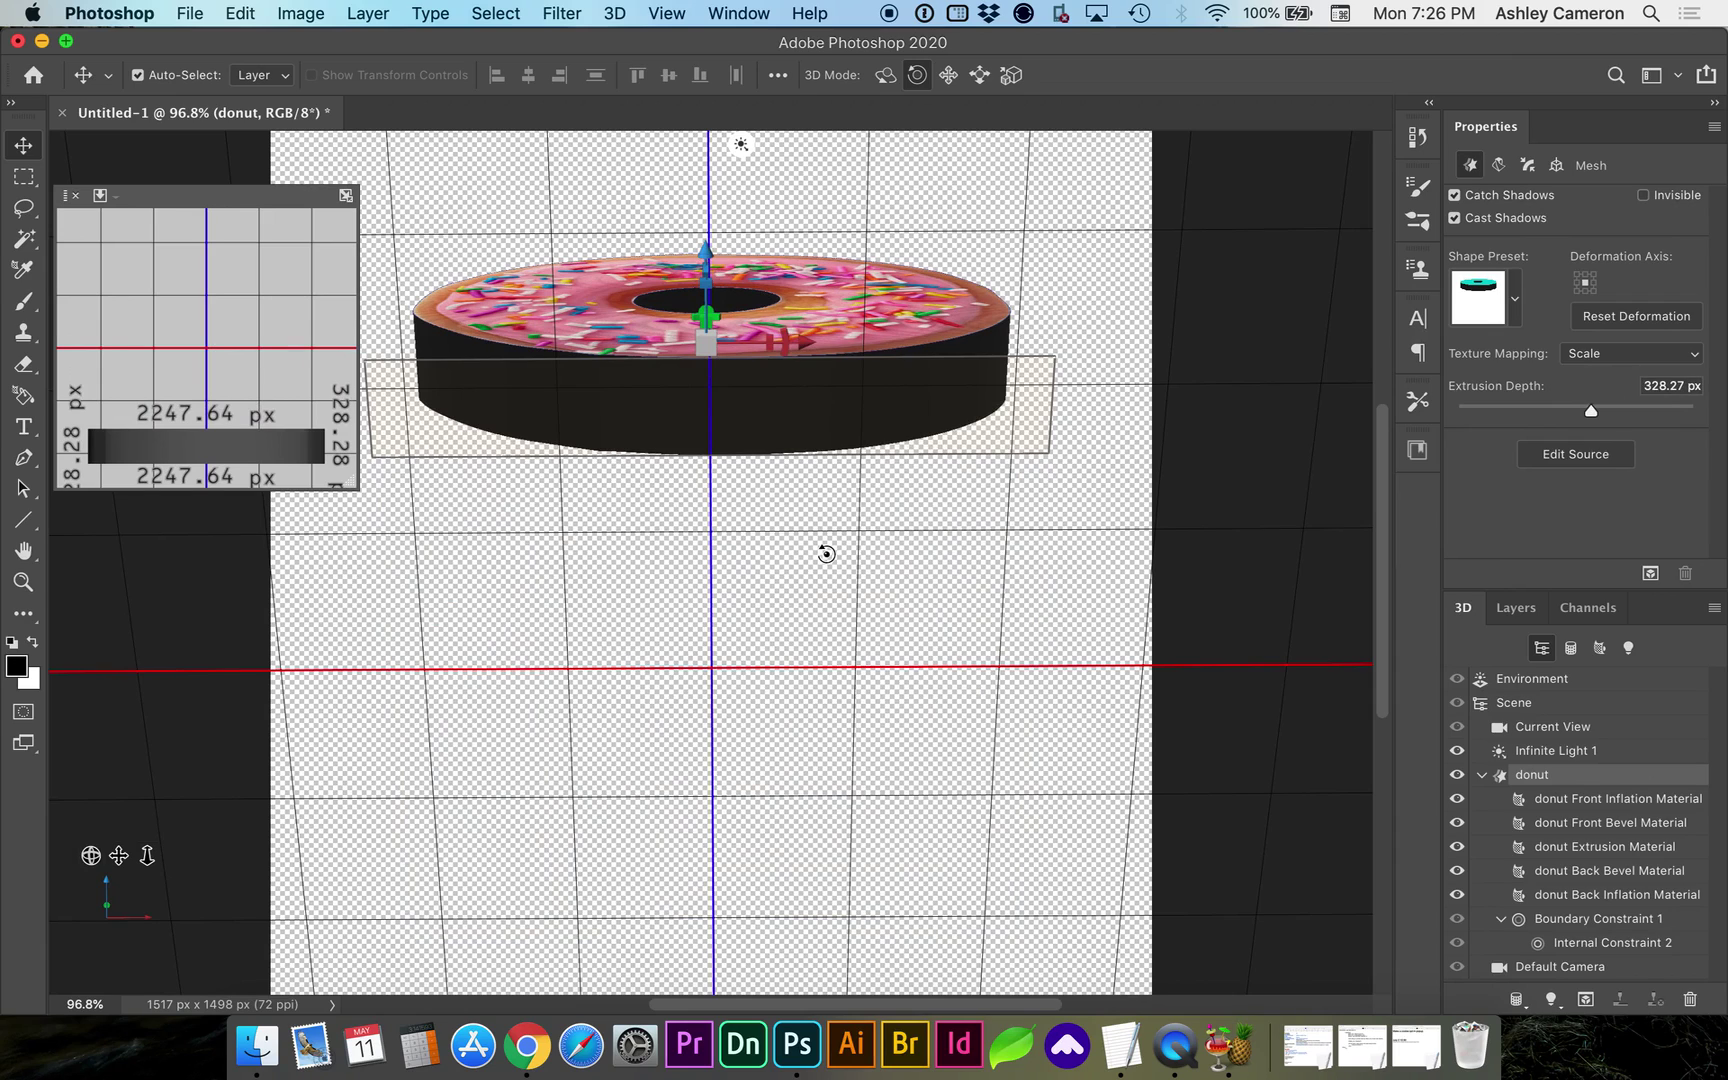
# Set the bevel angle of the donut's front cap to 0°.
pyautogui.press('v')
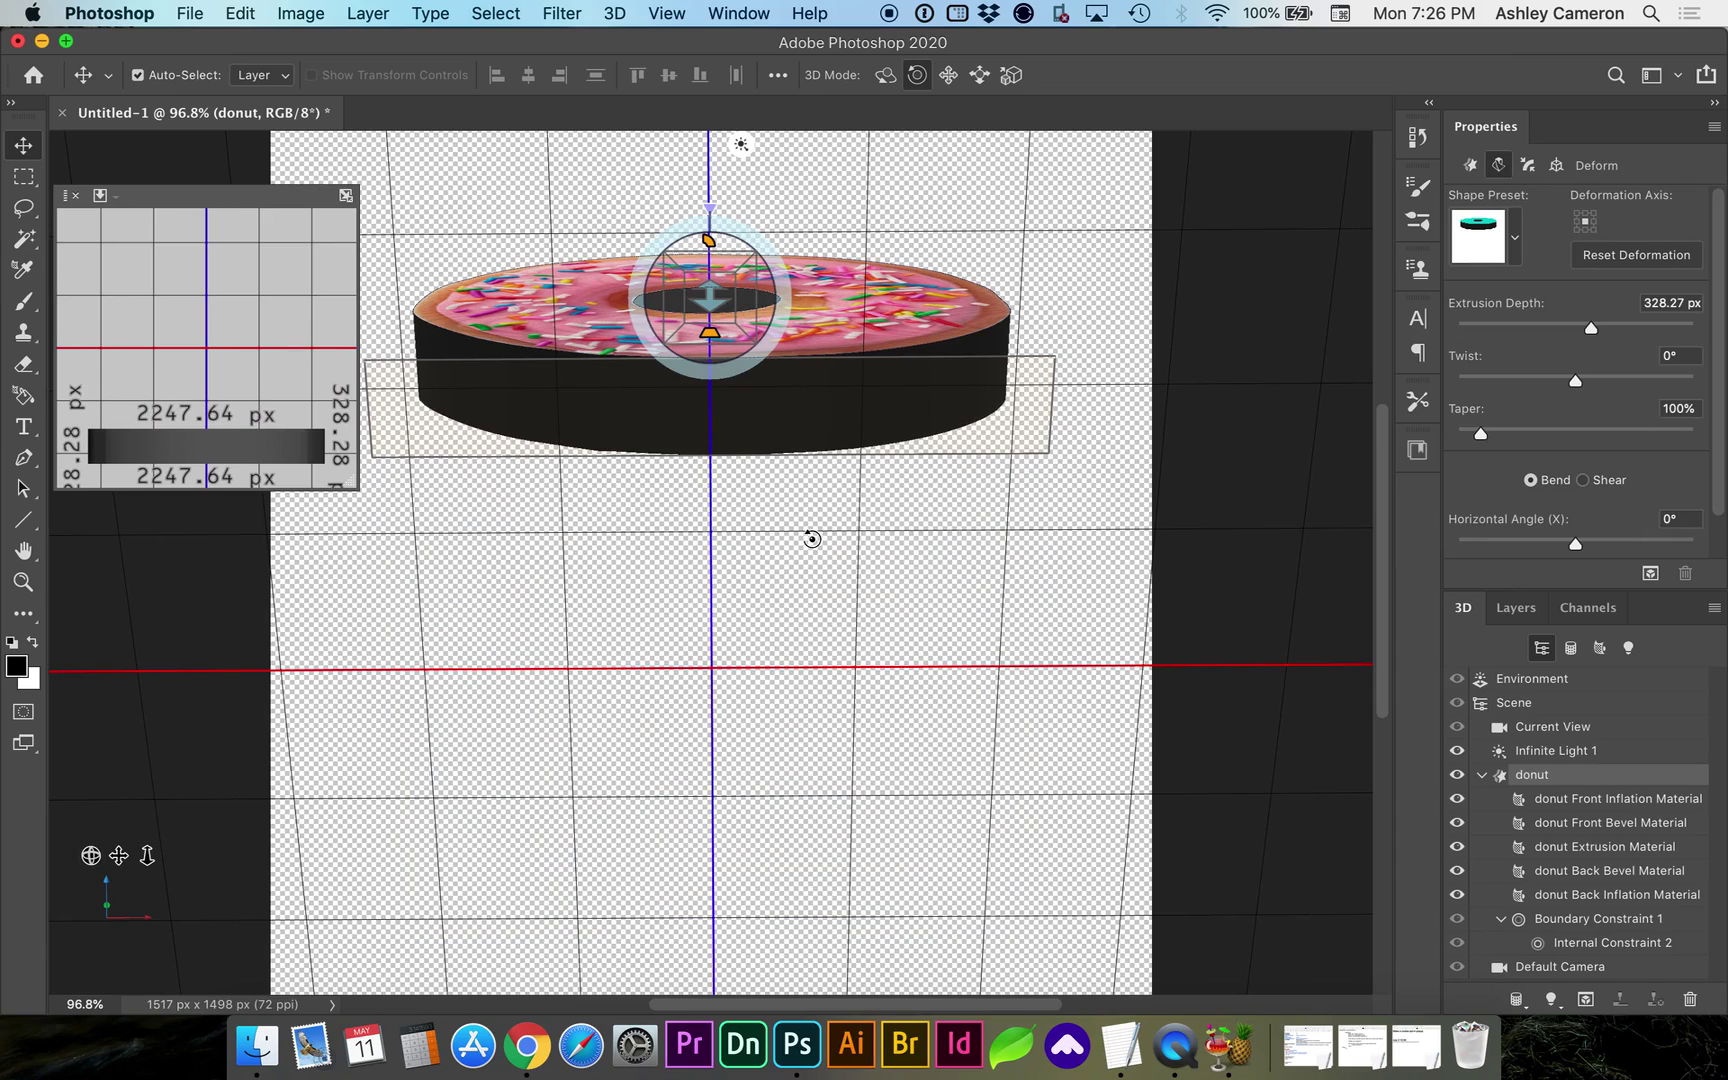
pyautogui.press('v')
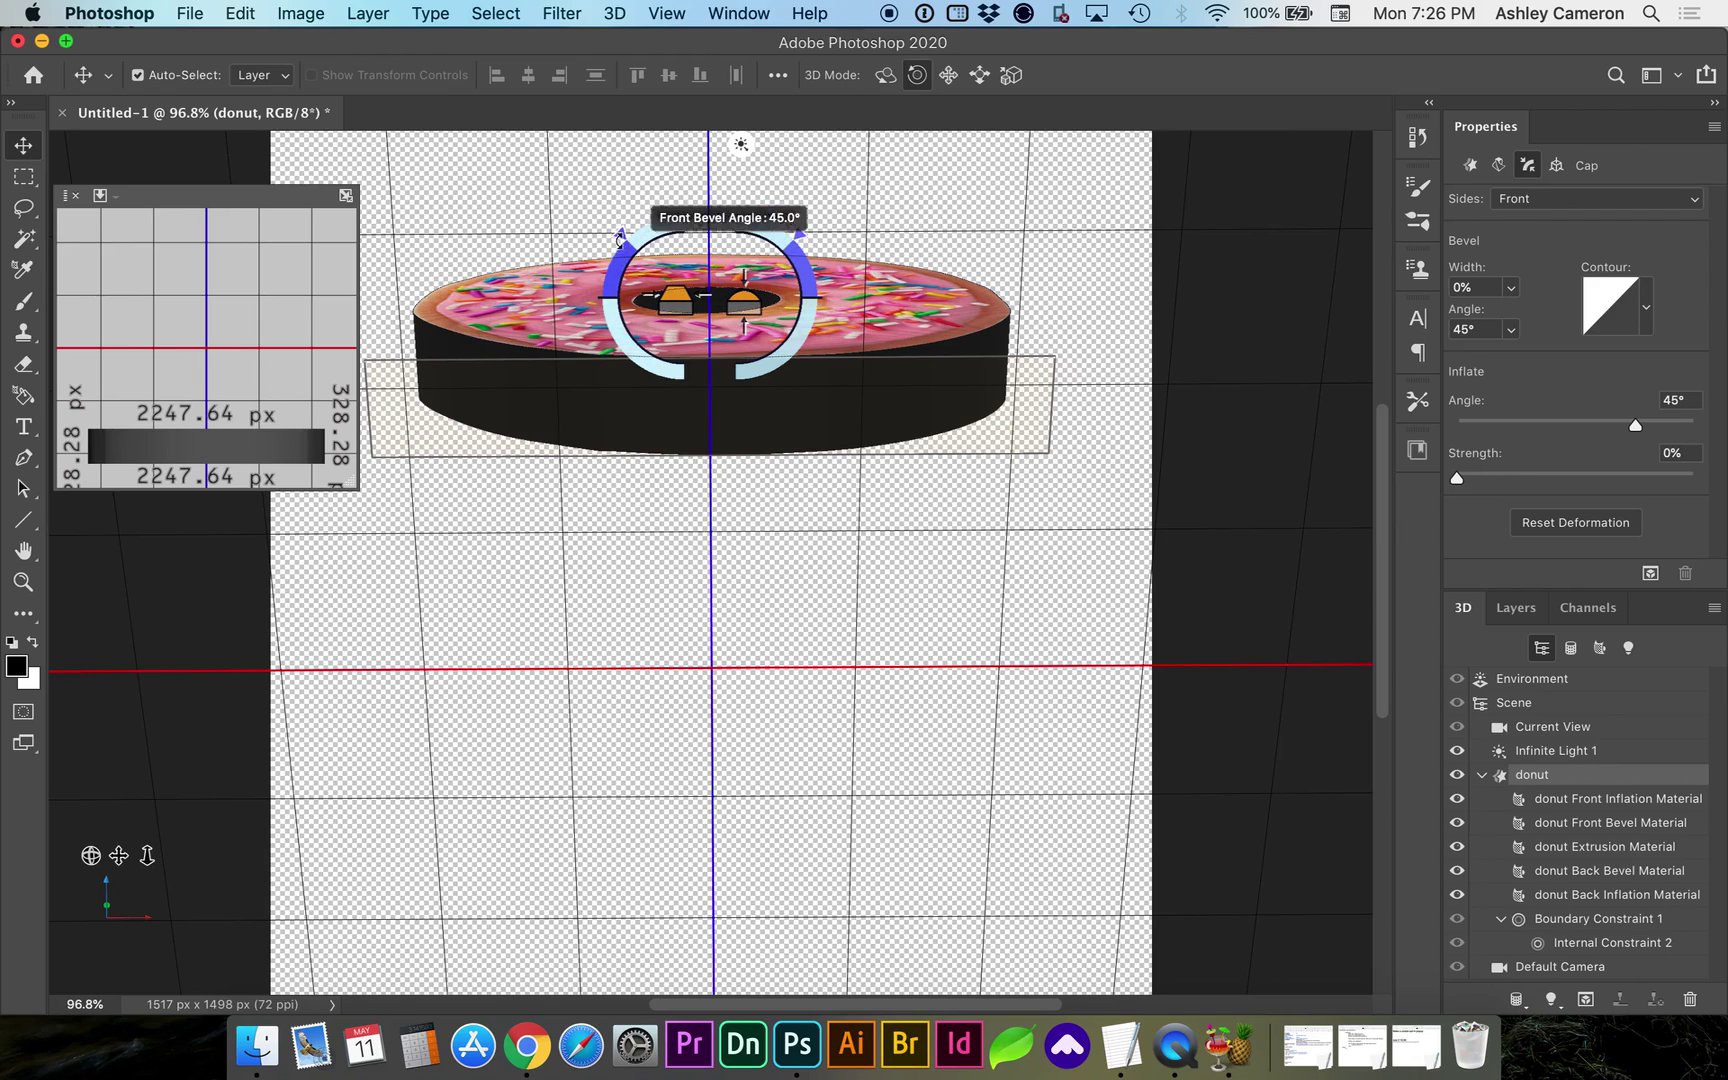
pyautogui.moveTo(620, 238); pyautogui.dragTo(601, 298)
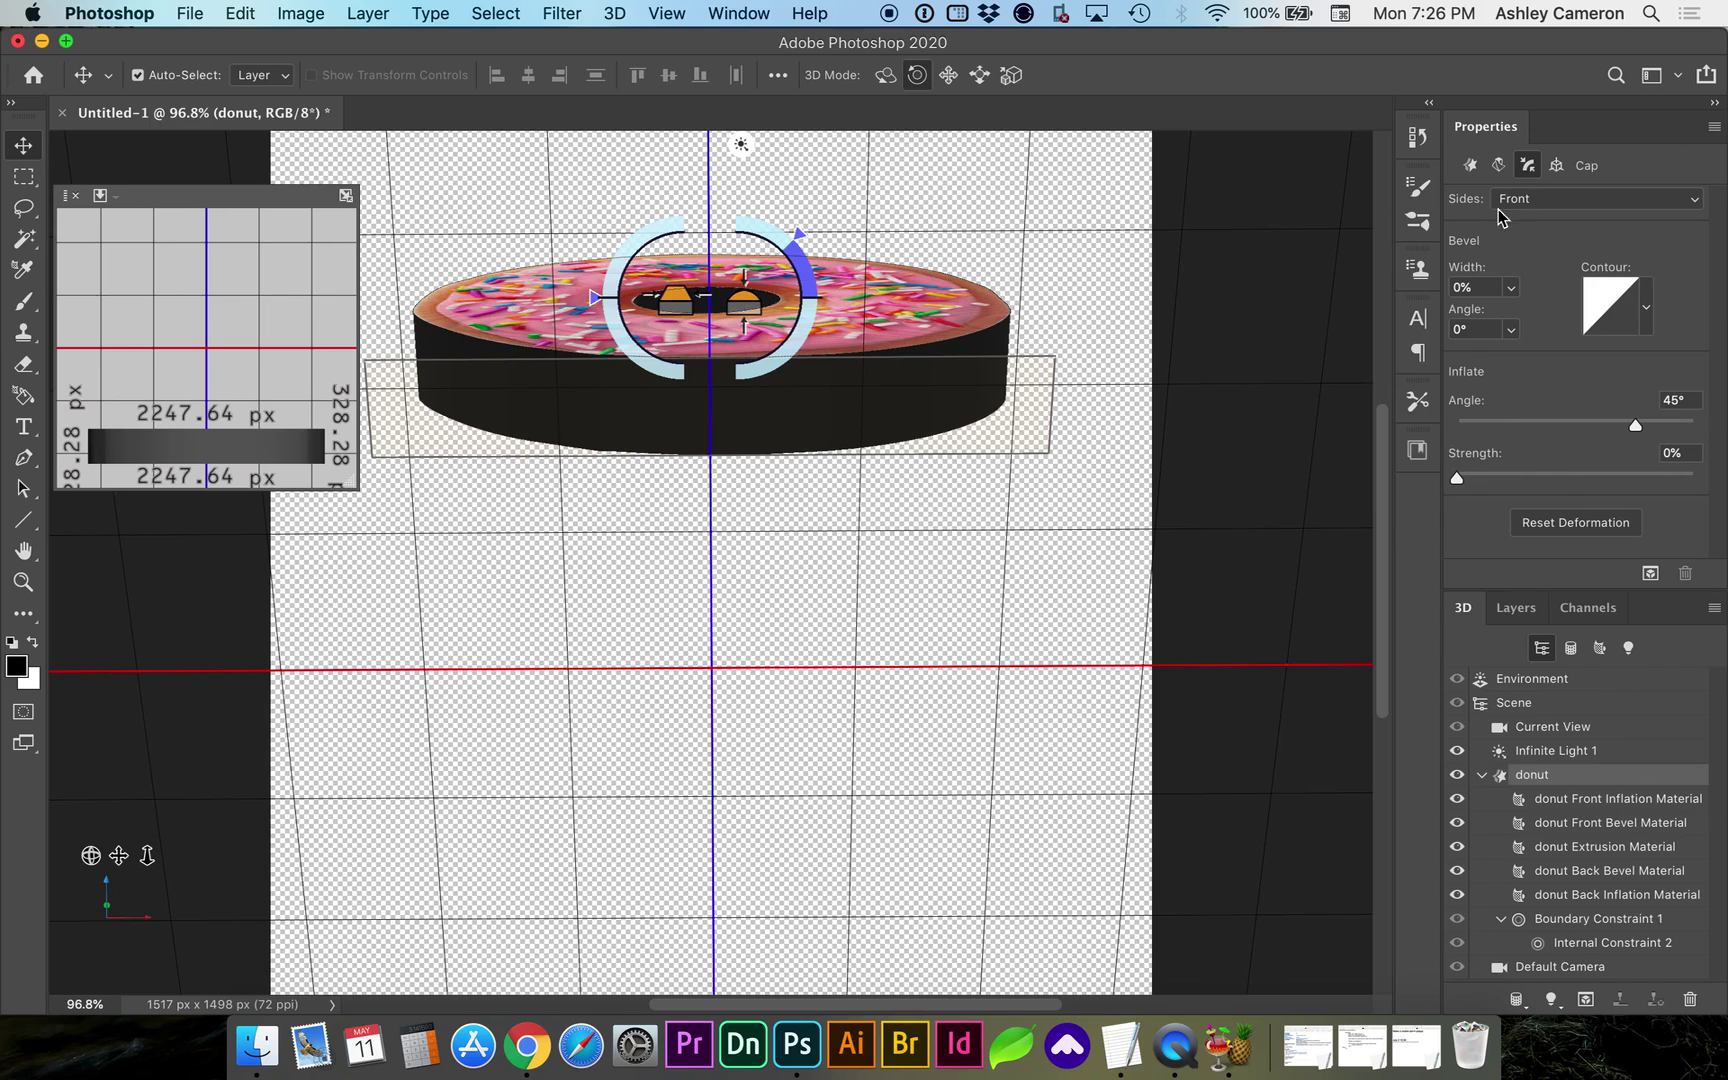
# Inflate both the front and back caps of the donut with a 90° angle and 14% strength.
pyautogui.click(1543, 205)
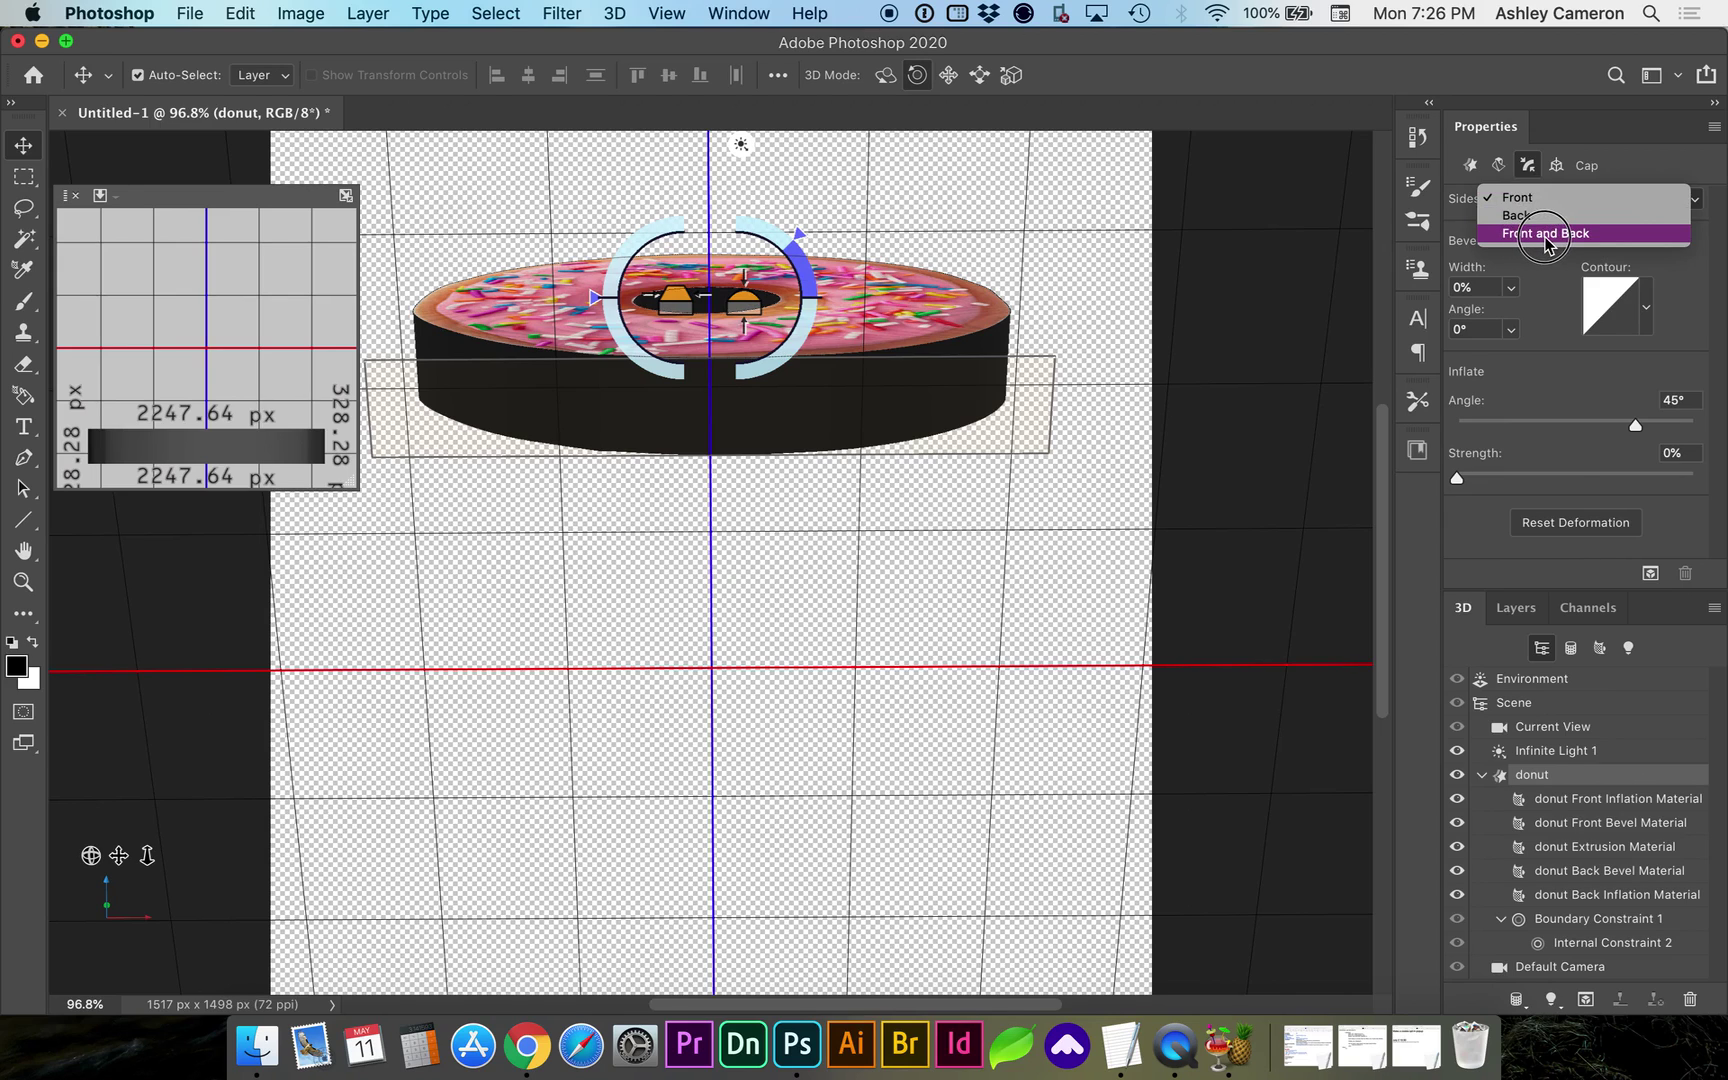
pyautogui.click(1545, 236)
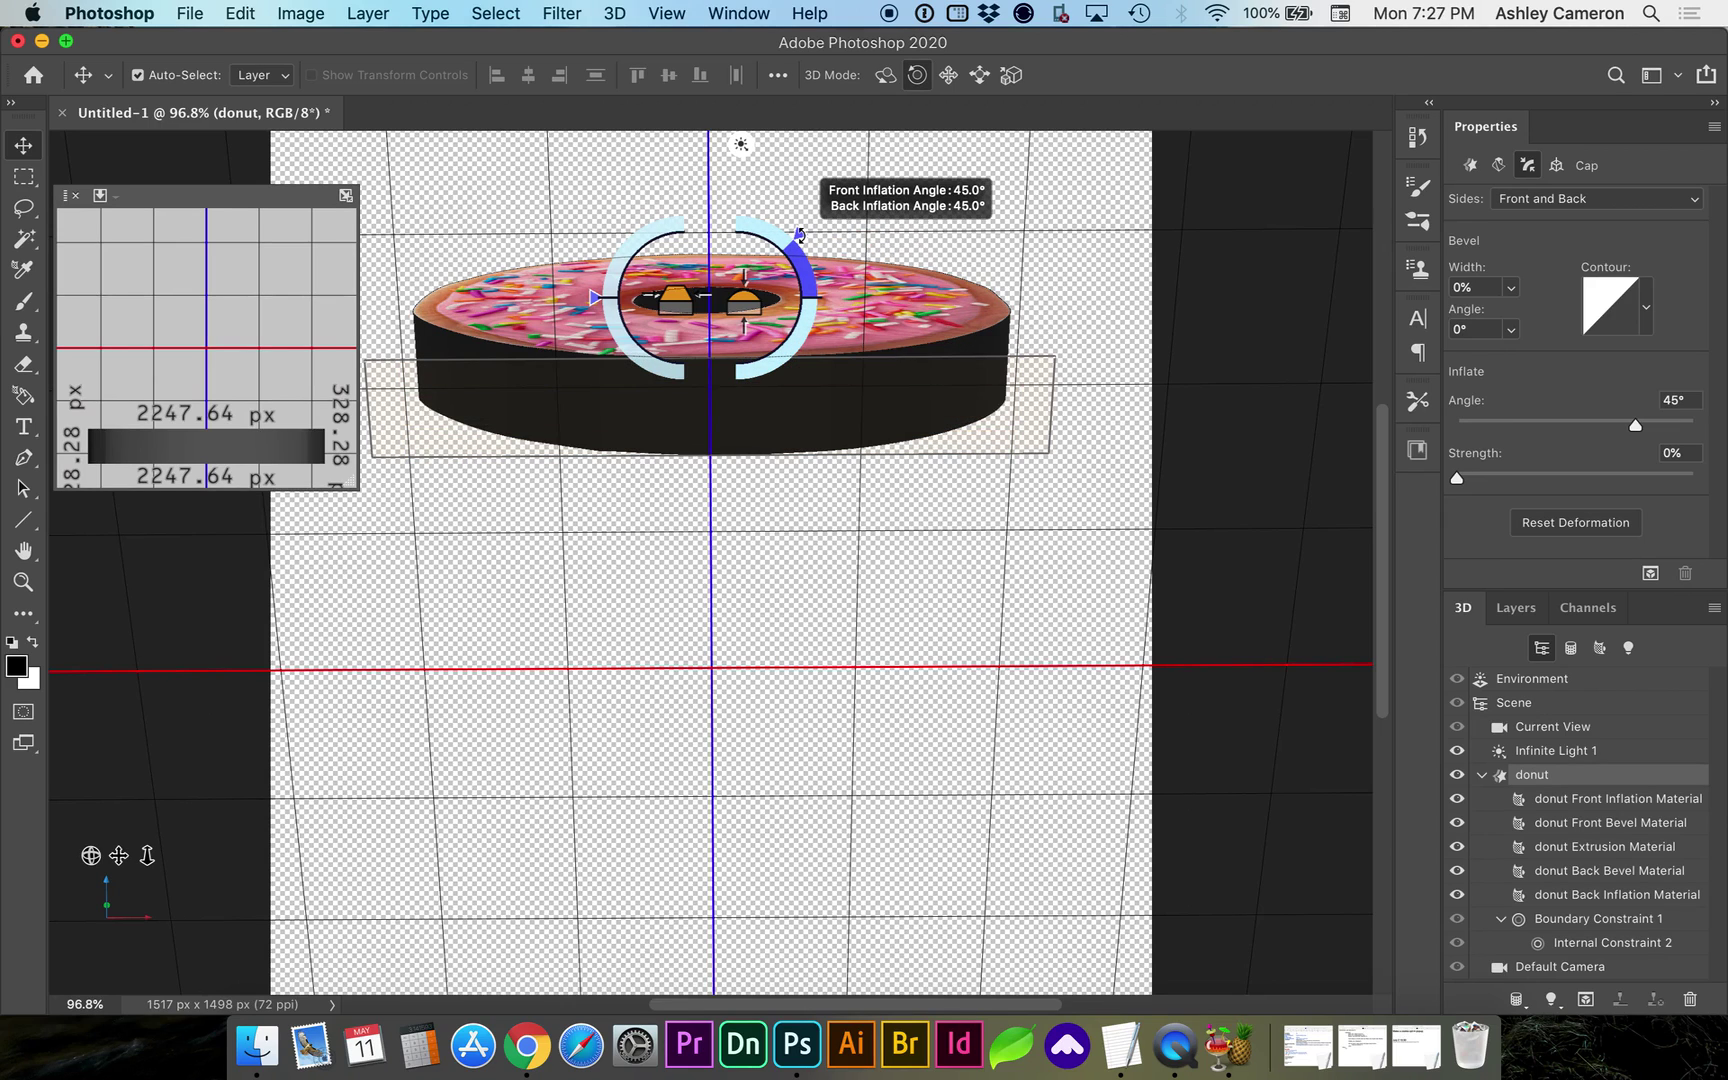
pyautogui.moveTo(800, 235); pyautogui.dragTo(732, 212)
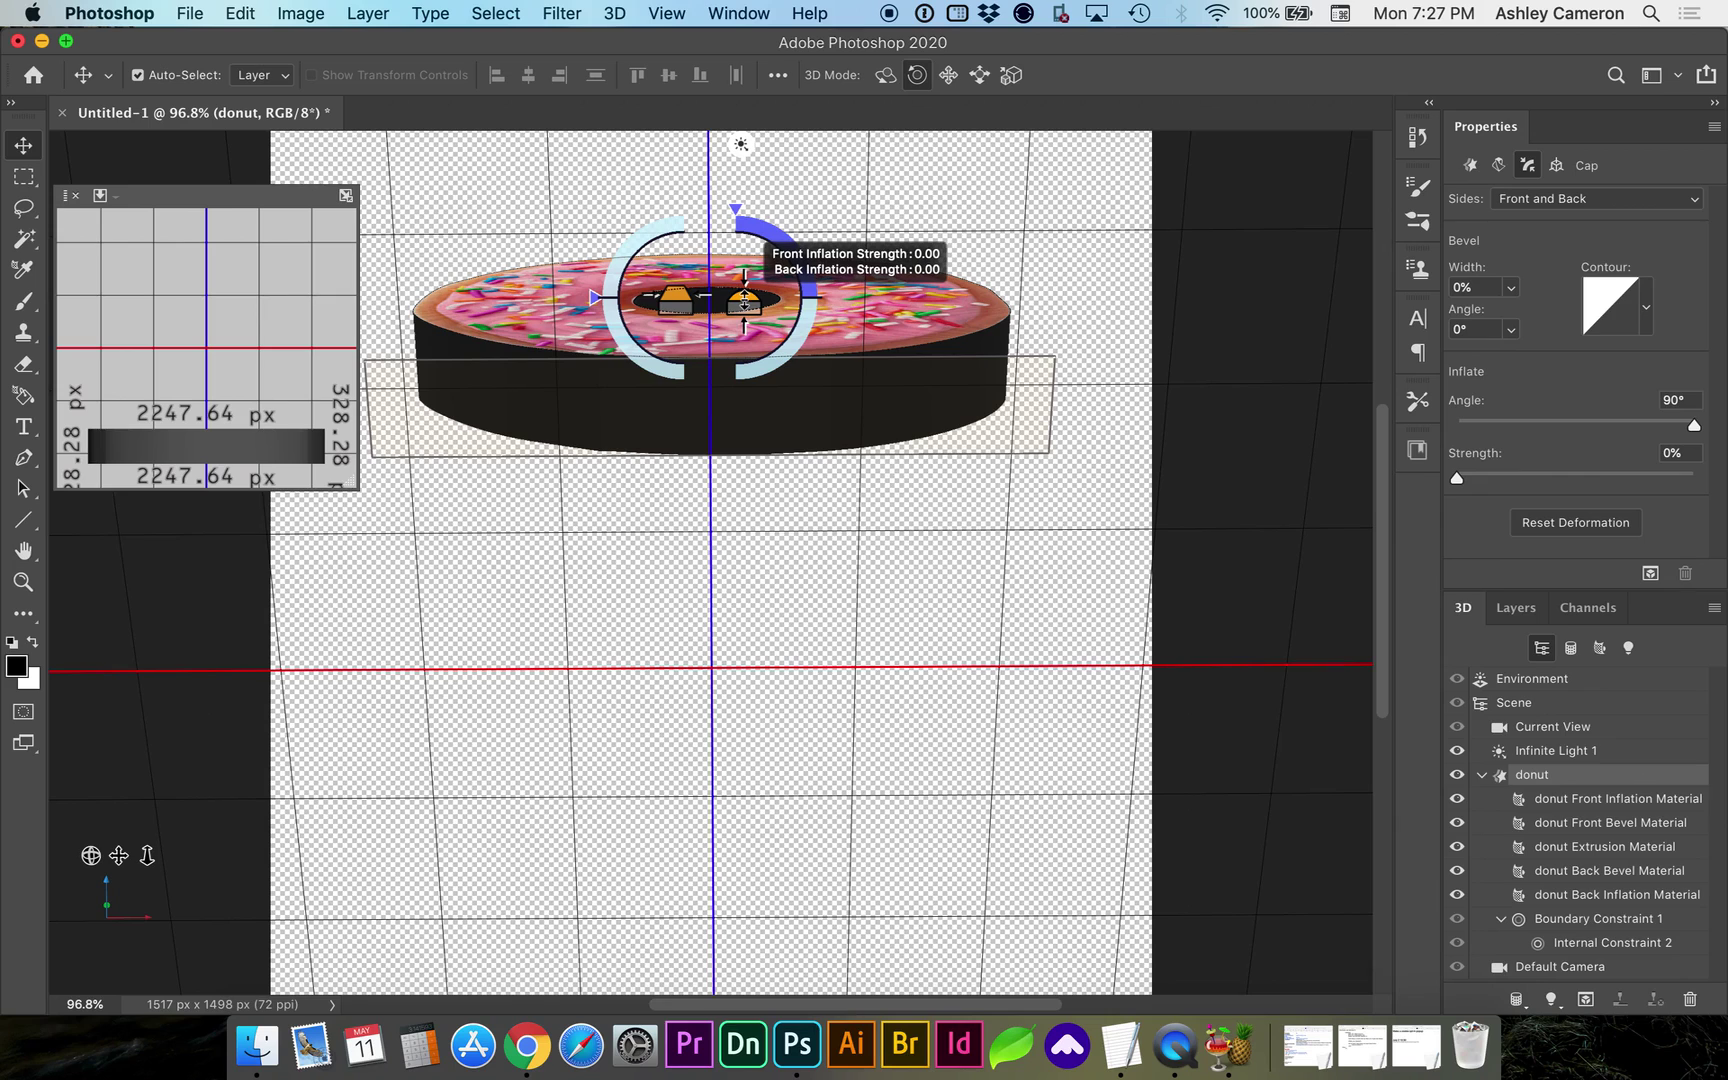
pyautogui.moveTo(744, 303); pyautogui.dragTo(745, 231)
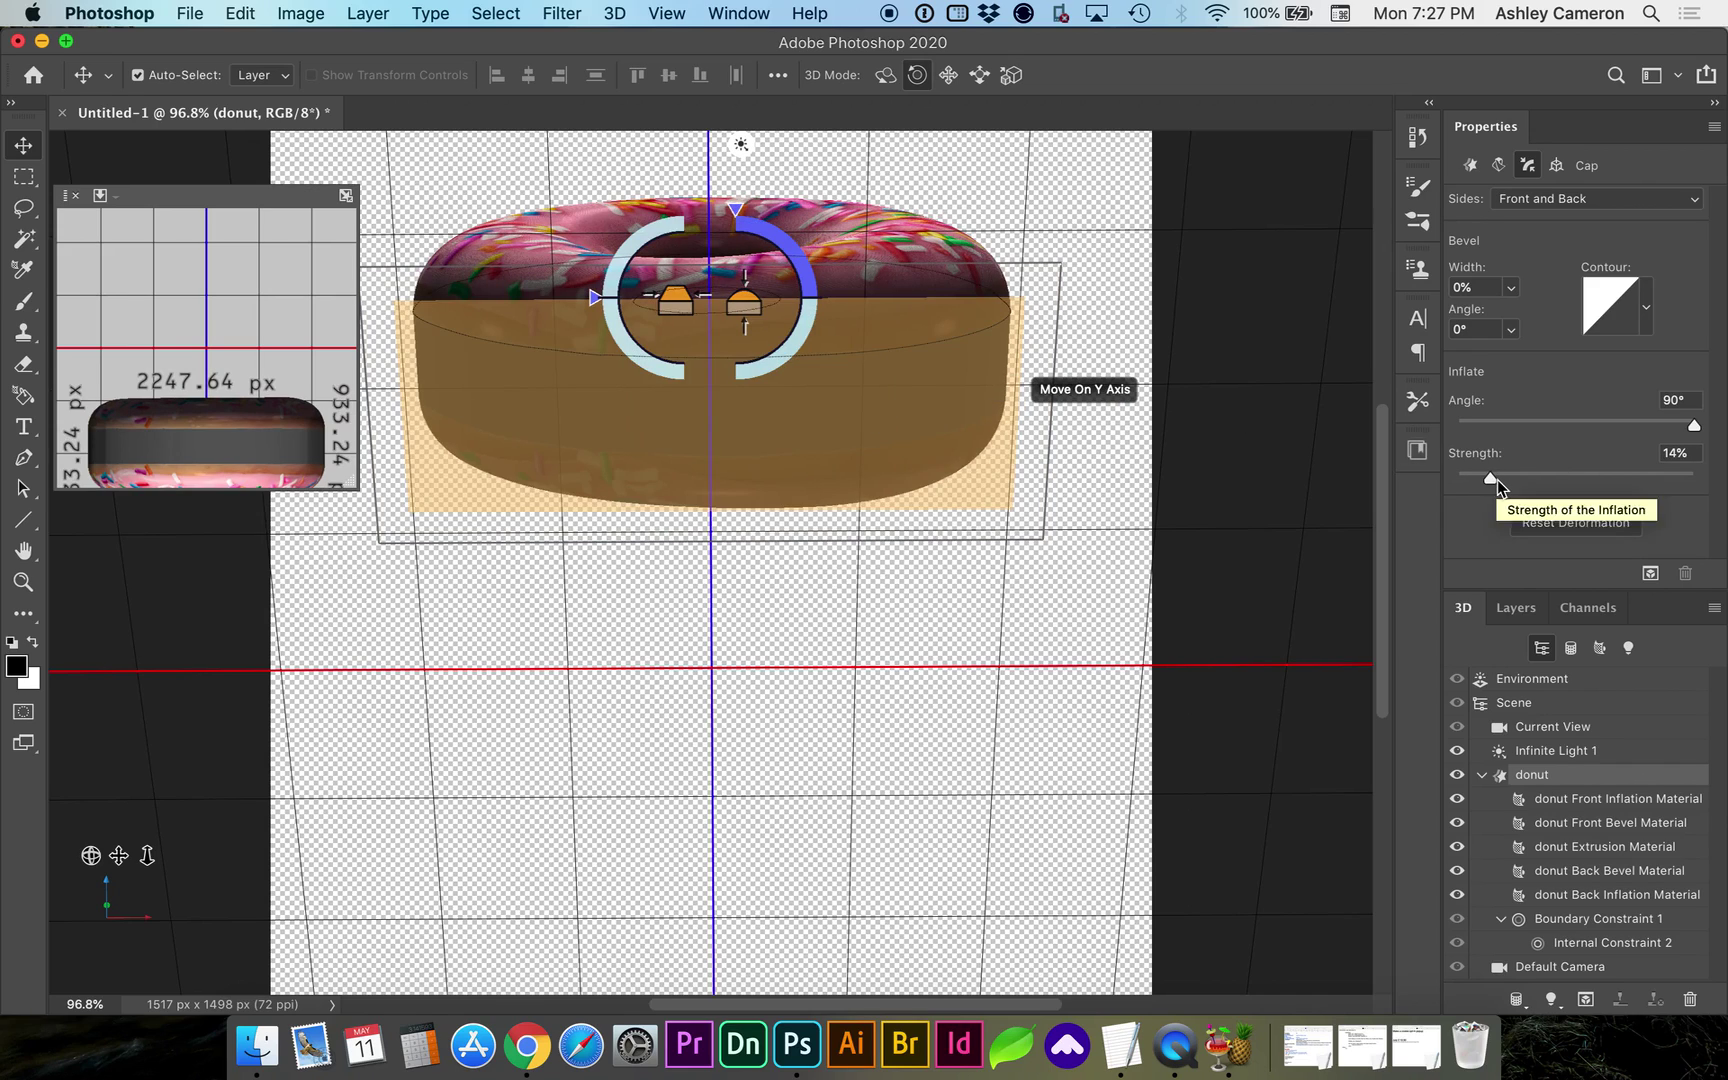
# Reduce the donut mesh's extrusion depth to about 177 px.
pyautogui.click(1470, 166)
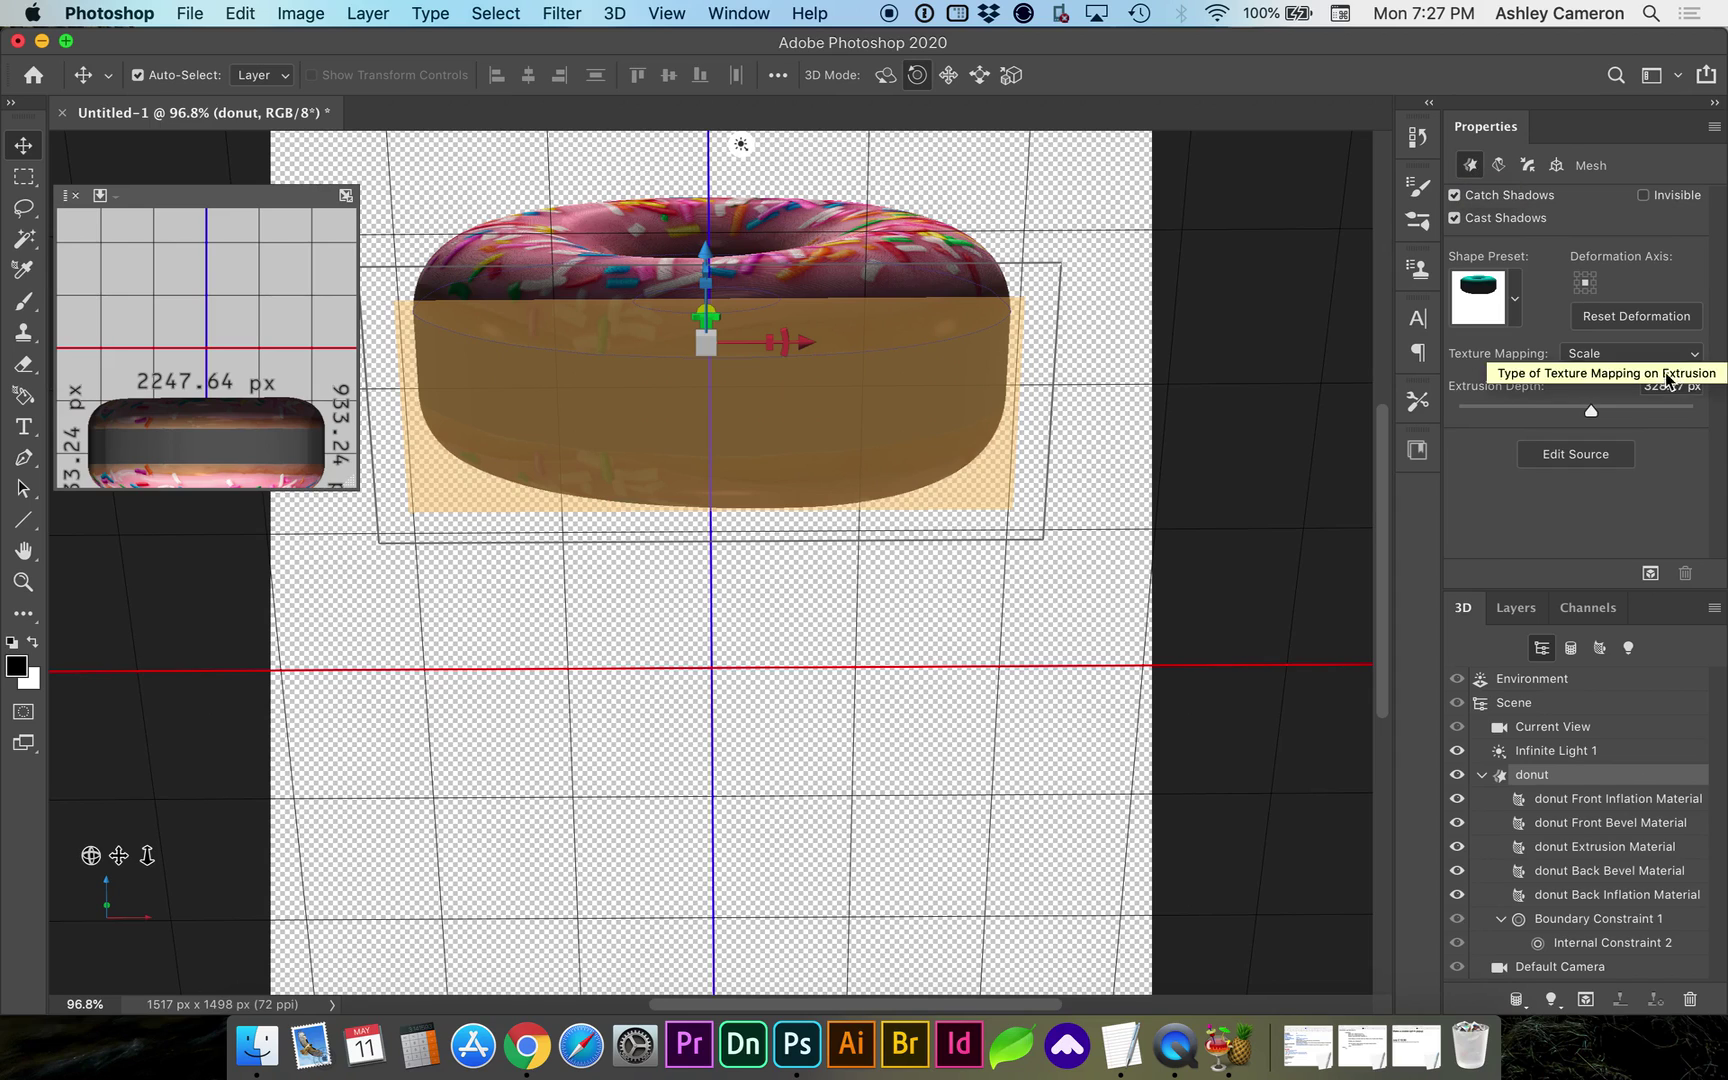
pyautogui.click(1591, 410)
pyautogui.moveTo(1592, 412); pyautogui.dragTo(1585, 412)
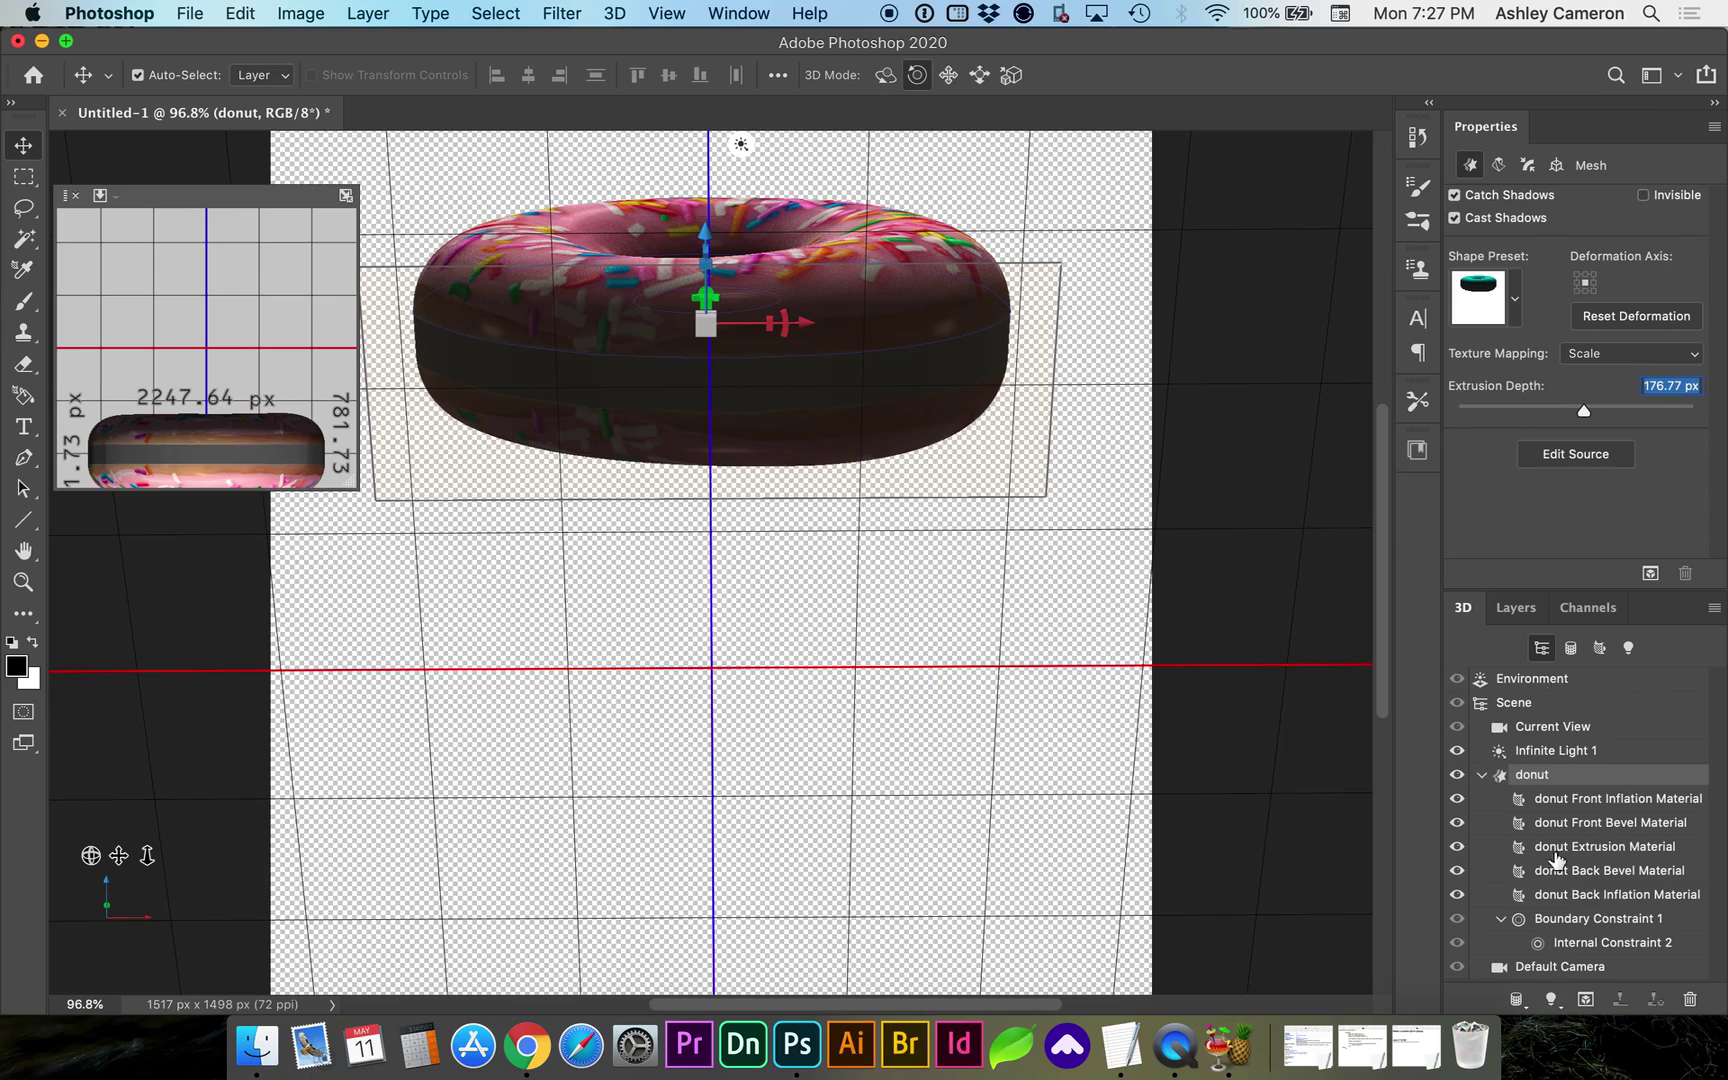
# View the donut through the default camera and switch the secondary view to Right.
pyautogui.click(1563, 972)
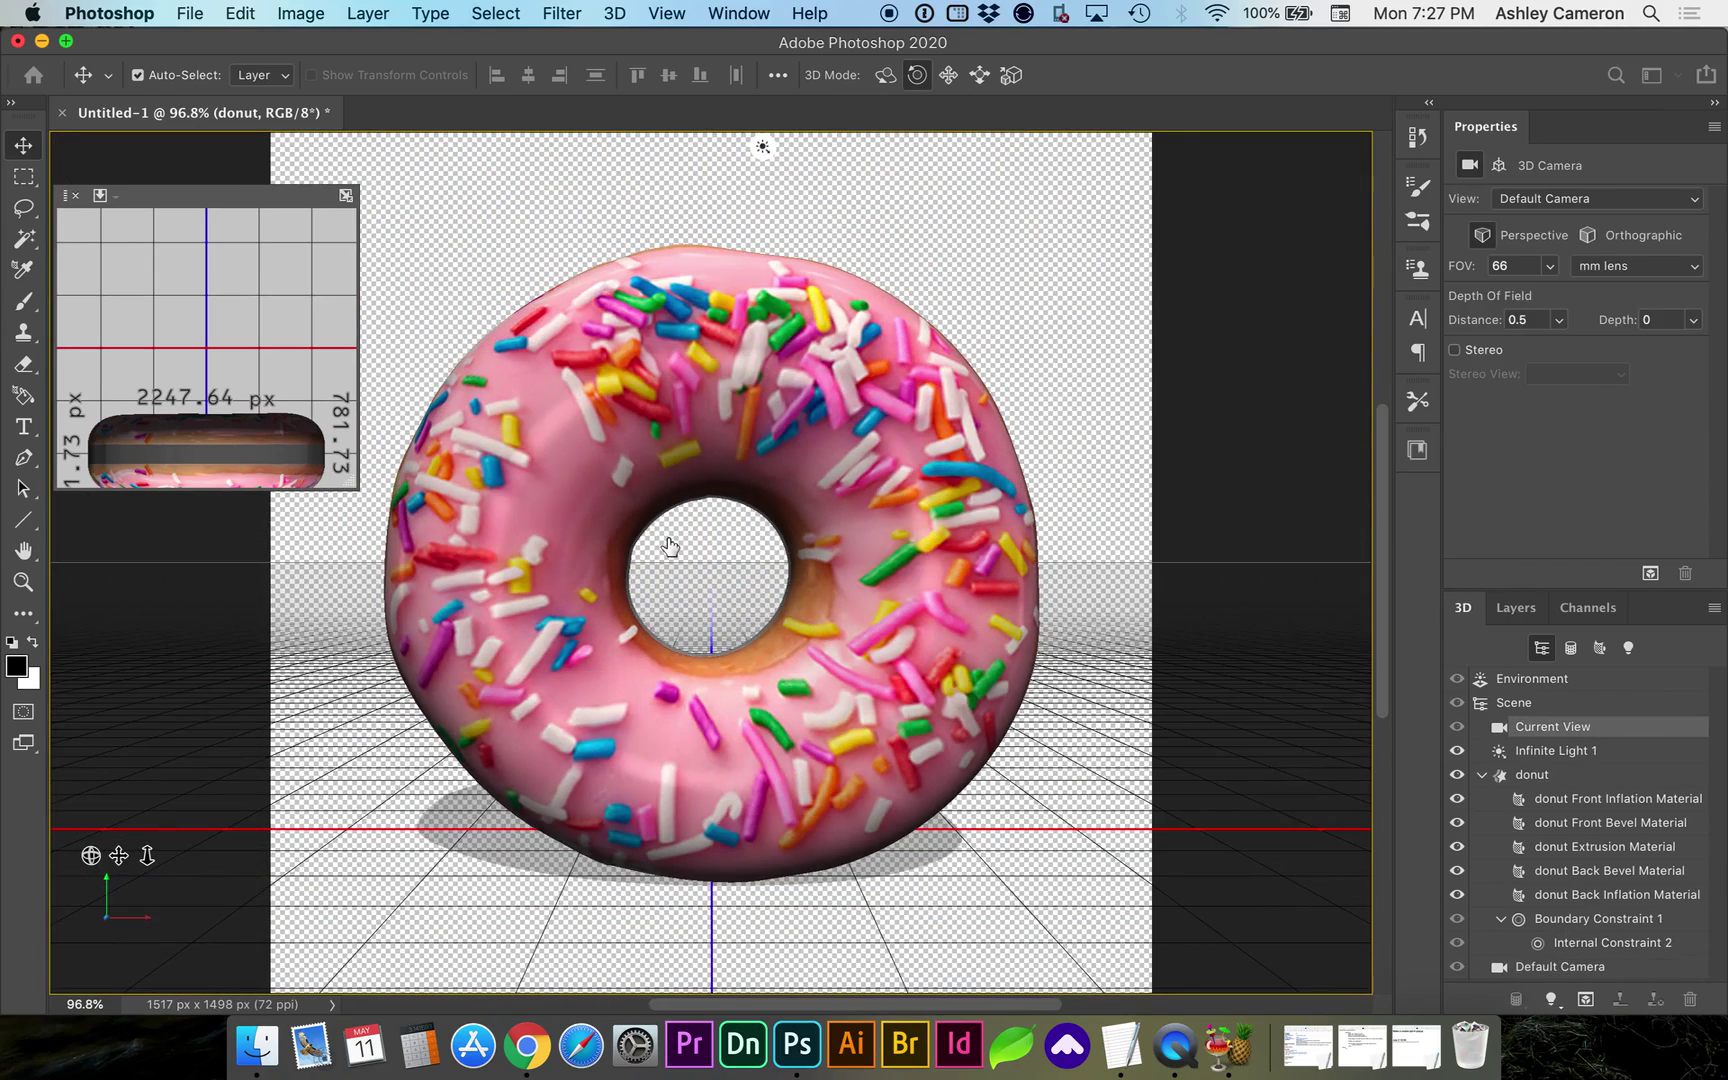
pyautogui.moveTo(231, 347); pyautogui.dragTo(233, 300)
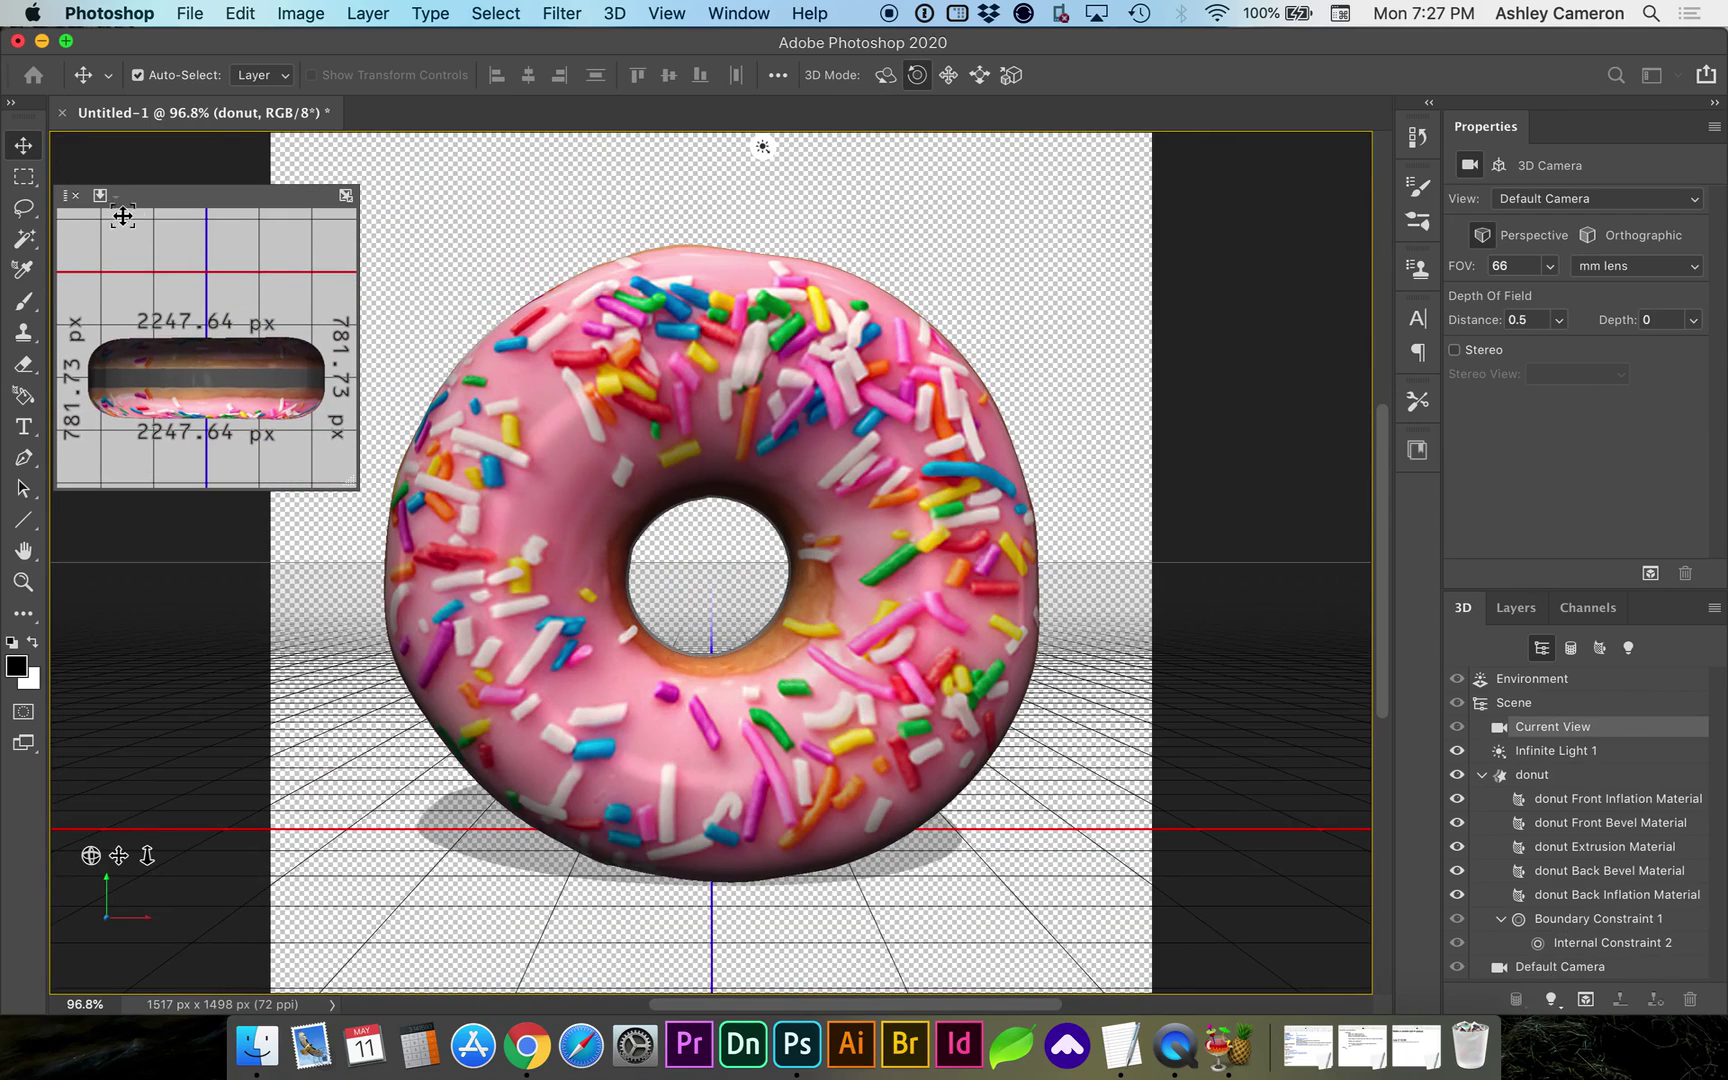
pyautogui.click(101, 196)
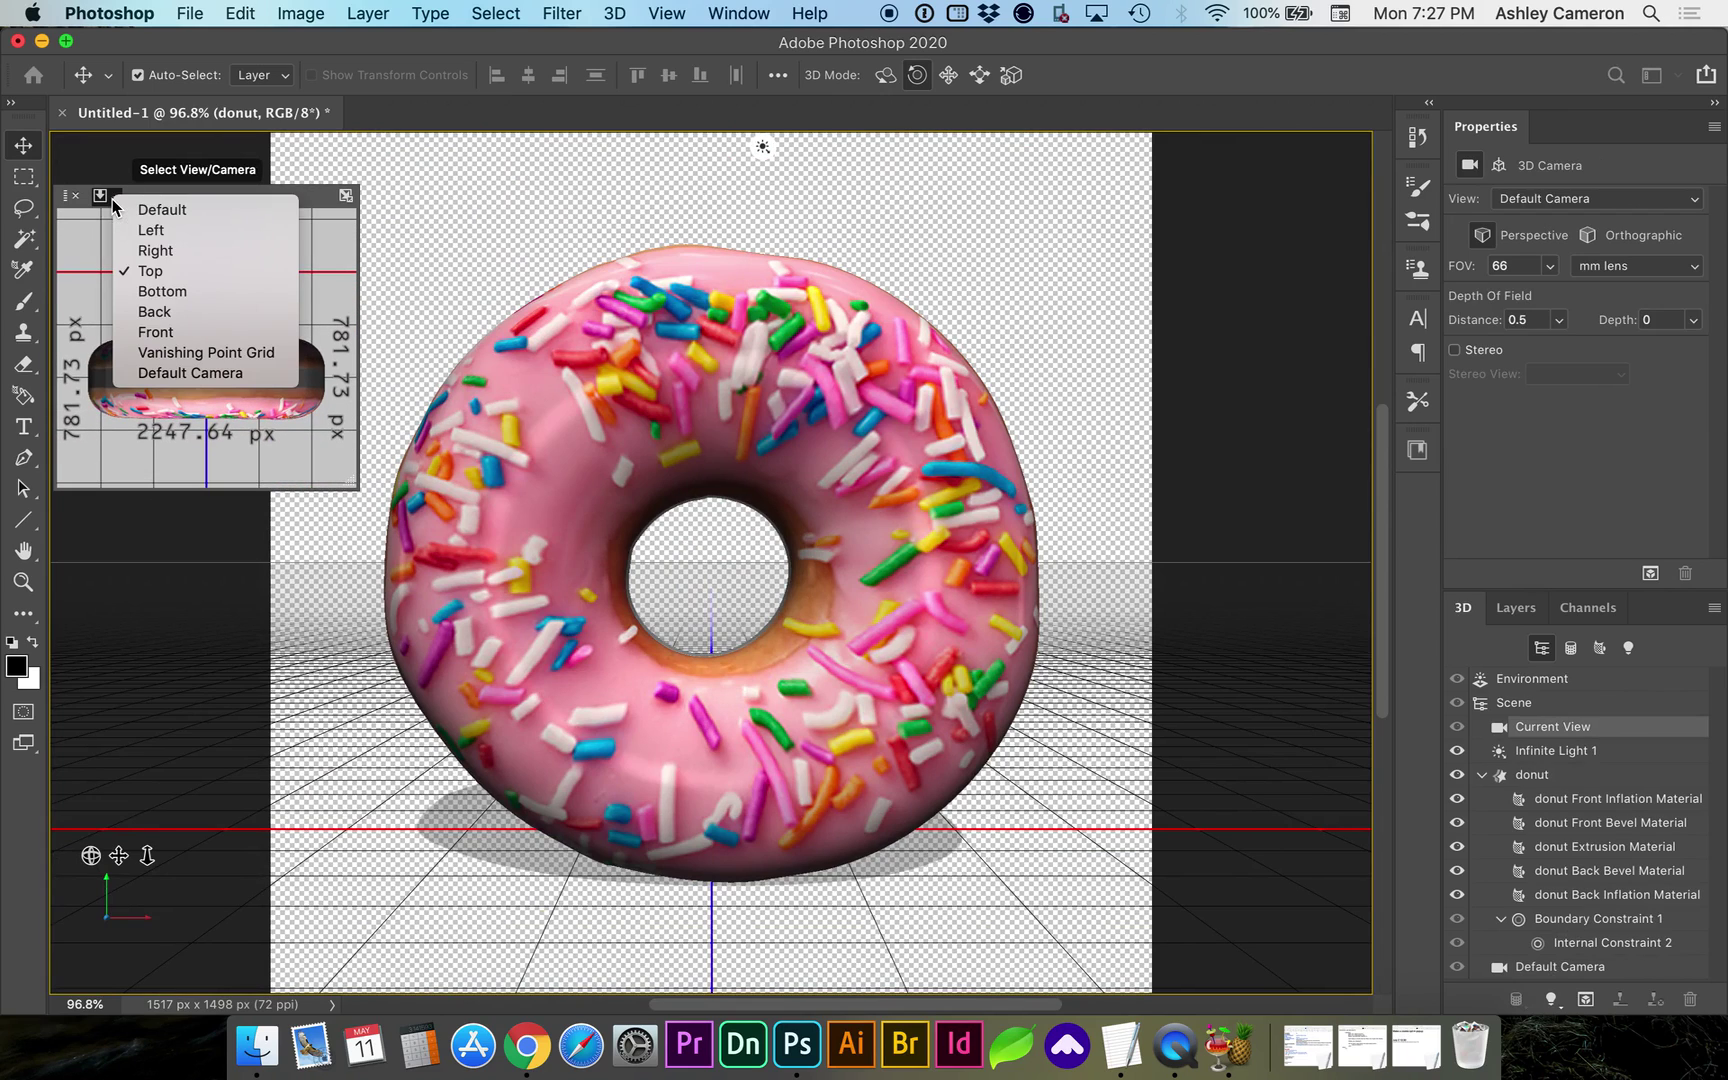
pyautogui.click(158, 250)
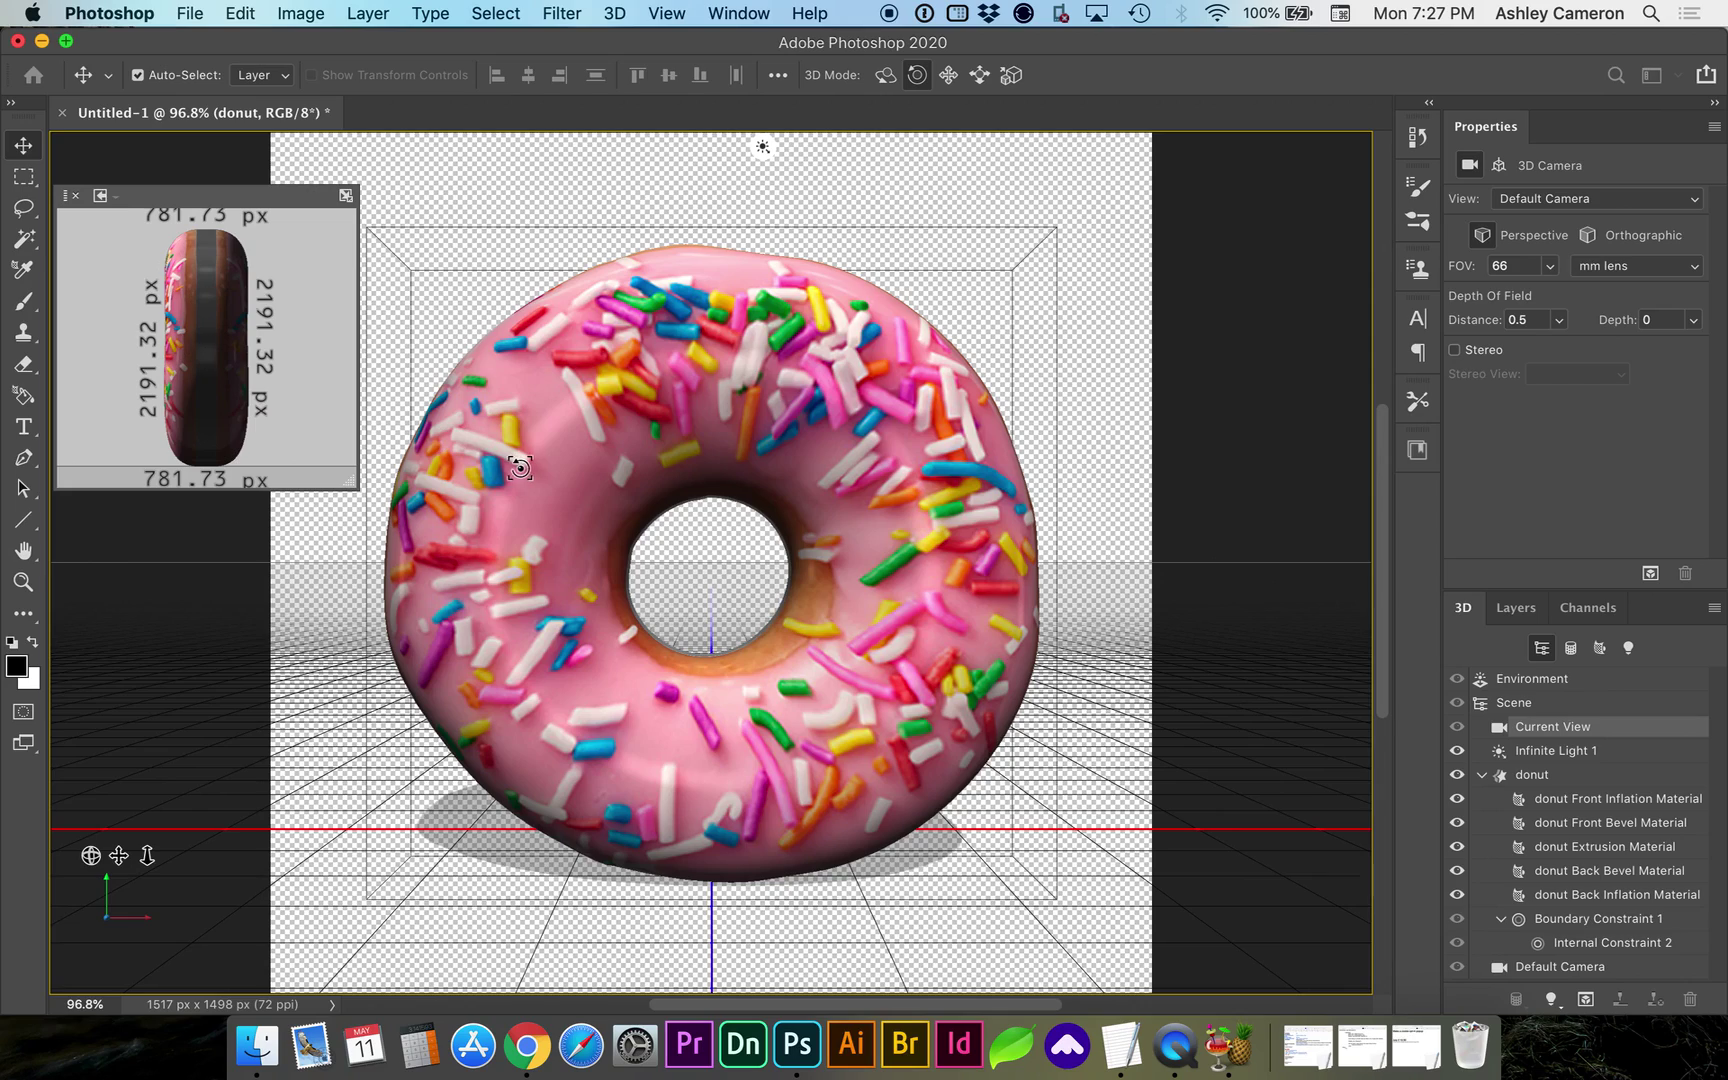
# Set the donut extrusion material's base color to a brown sampled from the donut (RGB 178, 145, 114) and restore the default camera view.
pyautogui.moveTo(152, 855); pyautogui.dragTo(1228, 725)
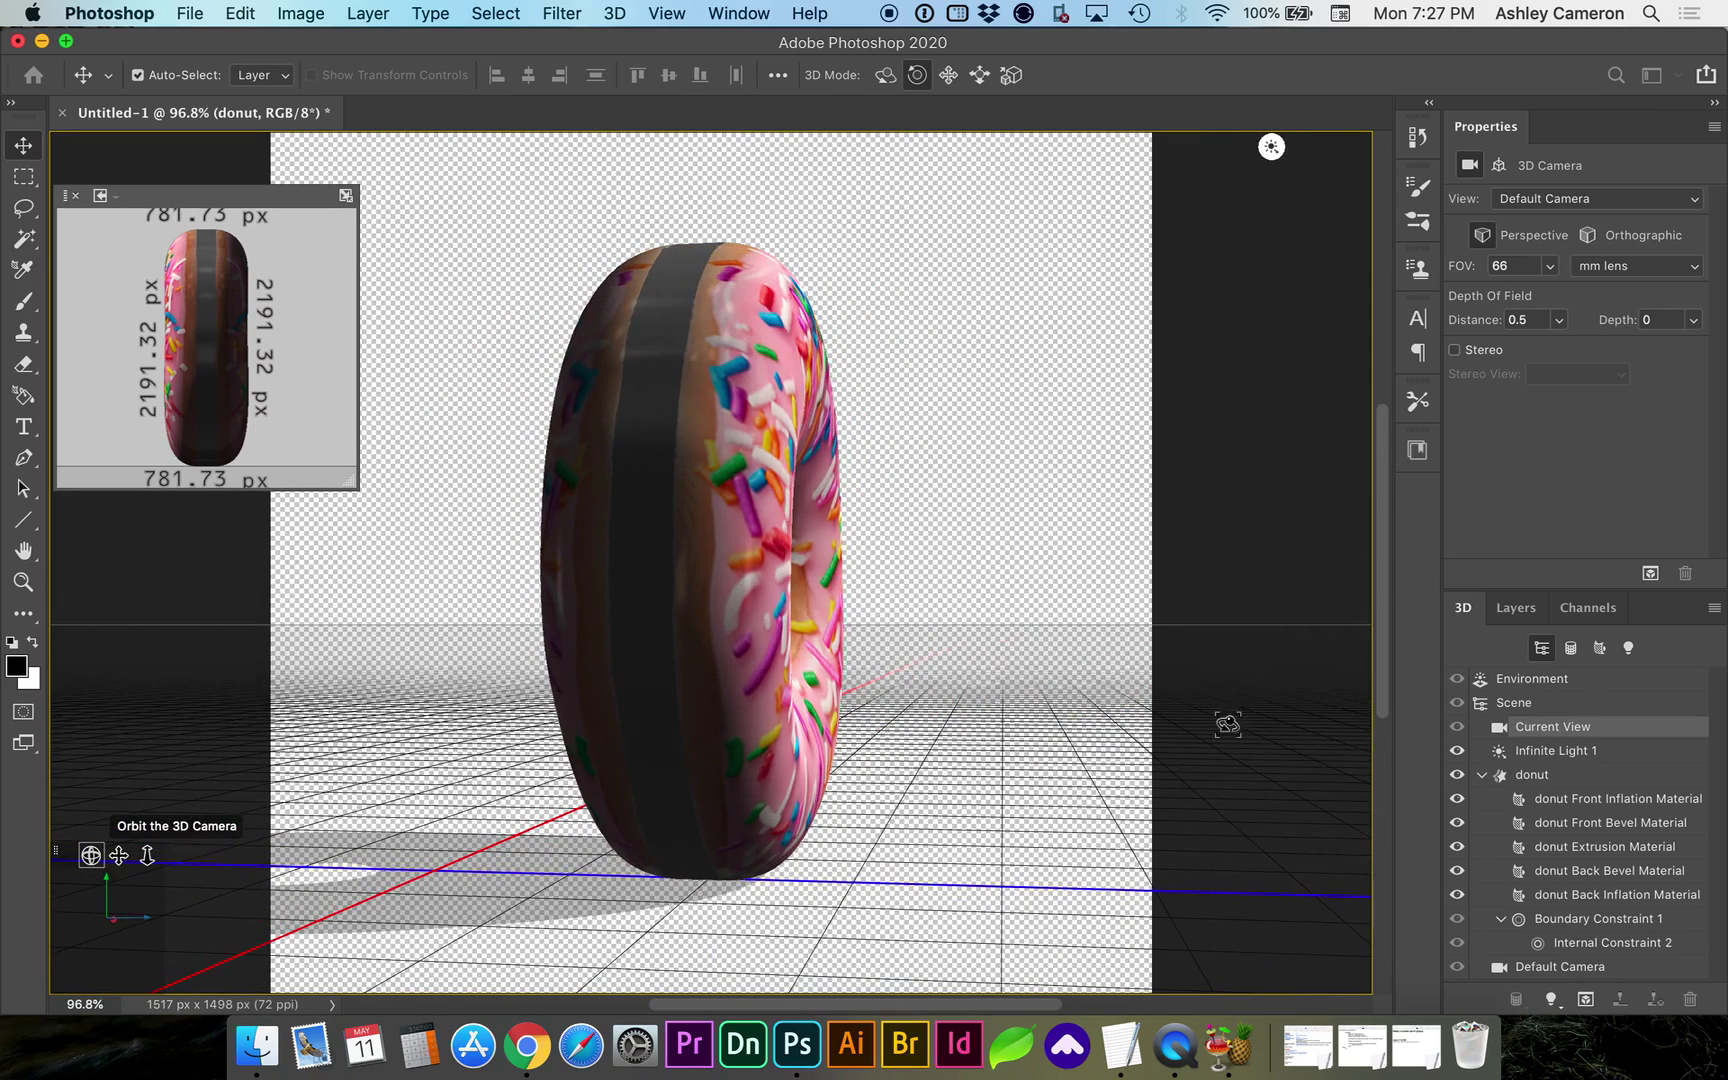
pyautogui.click(1565, 846)
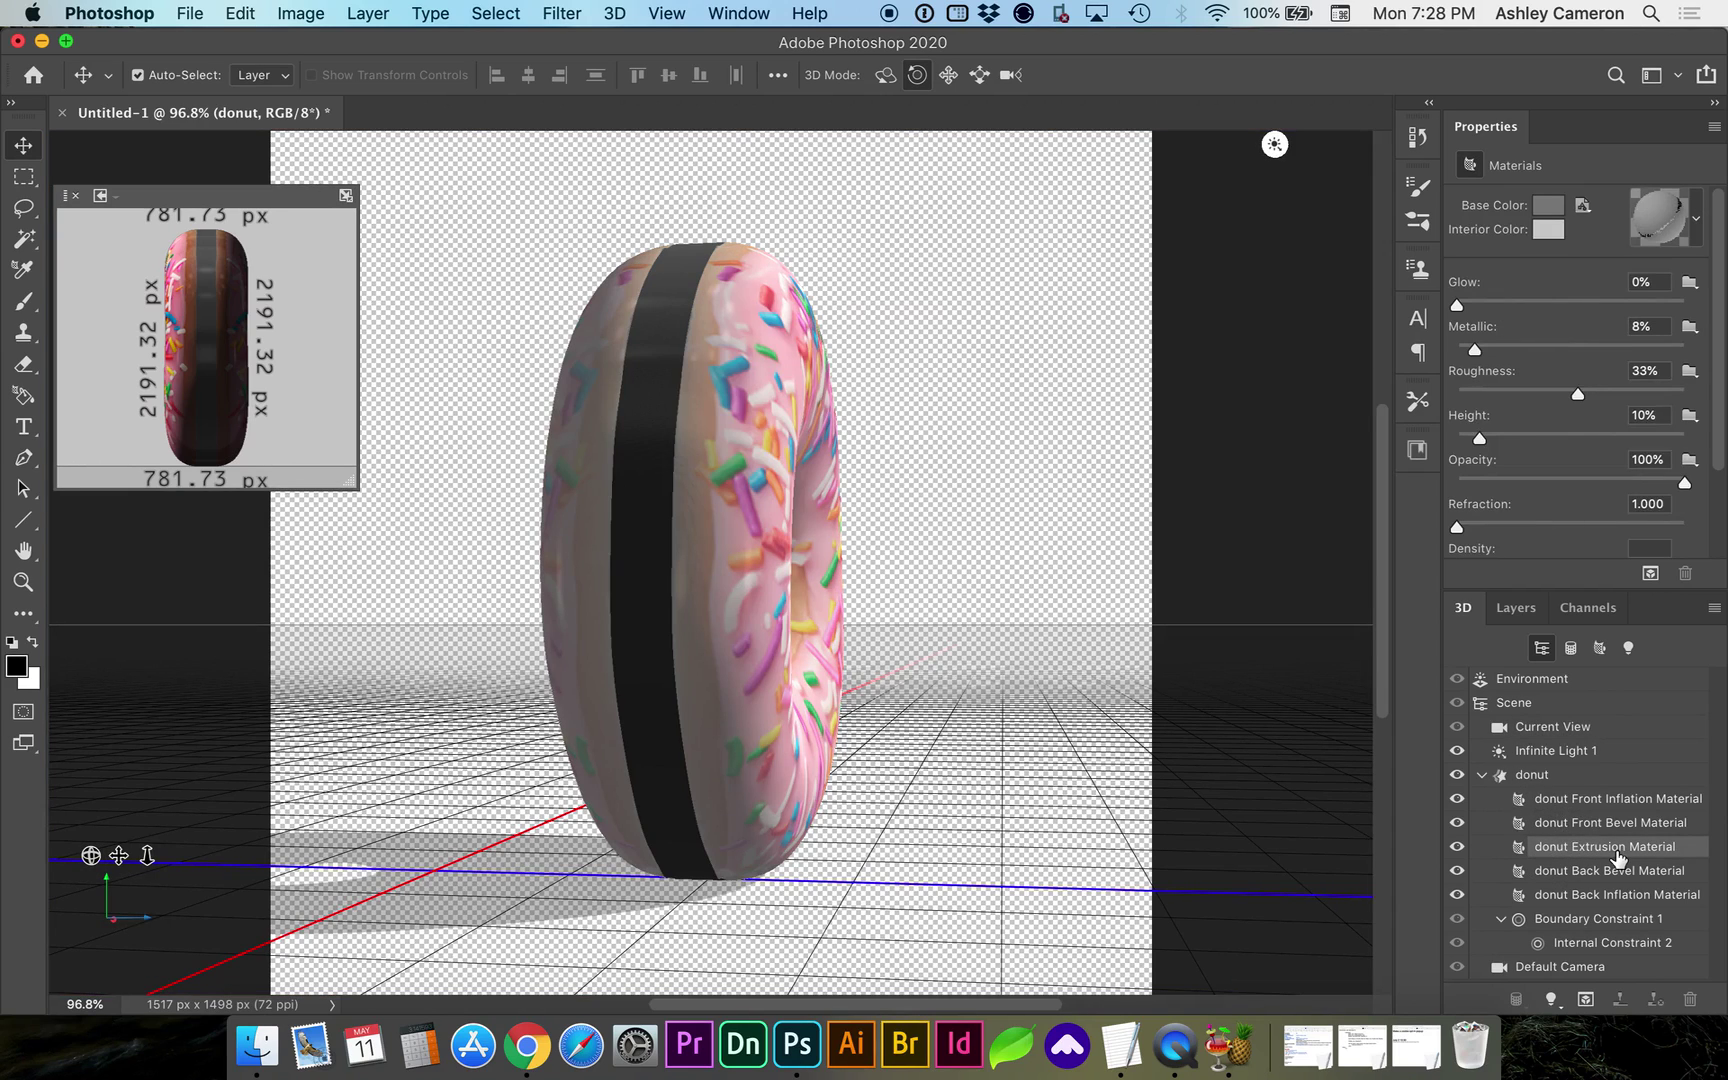
pyautogui.click(1550, 206)
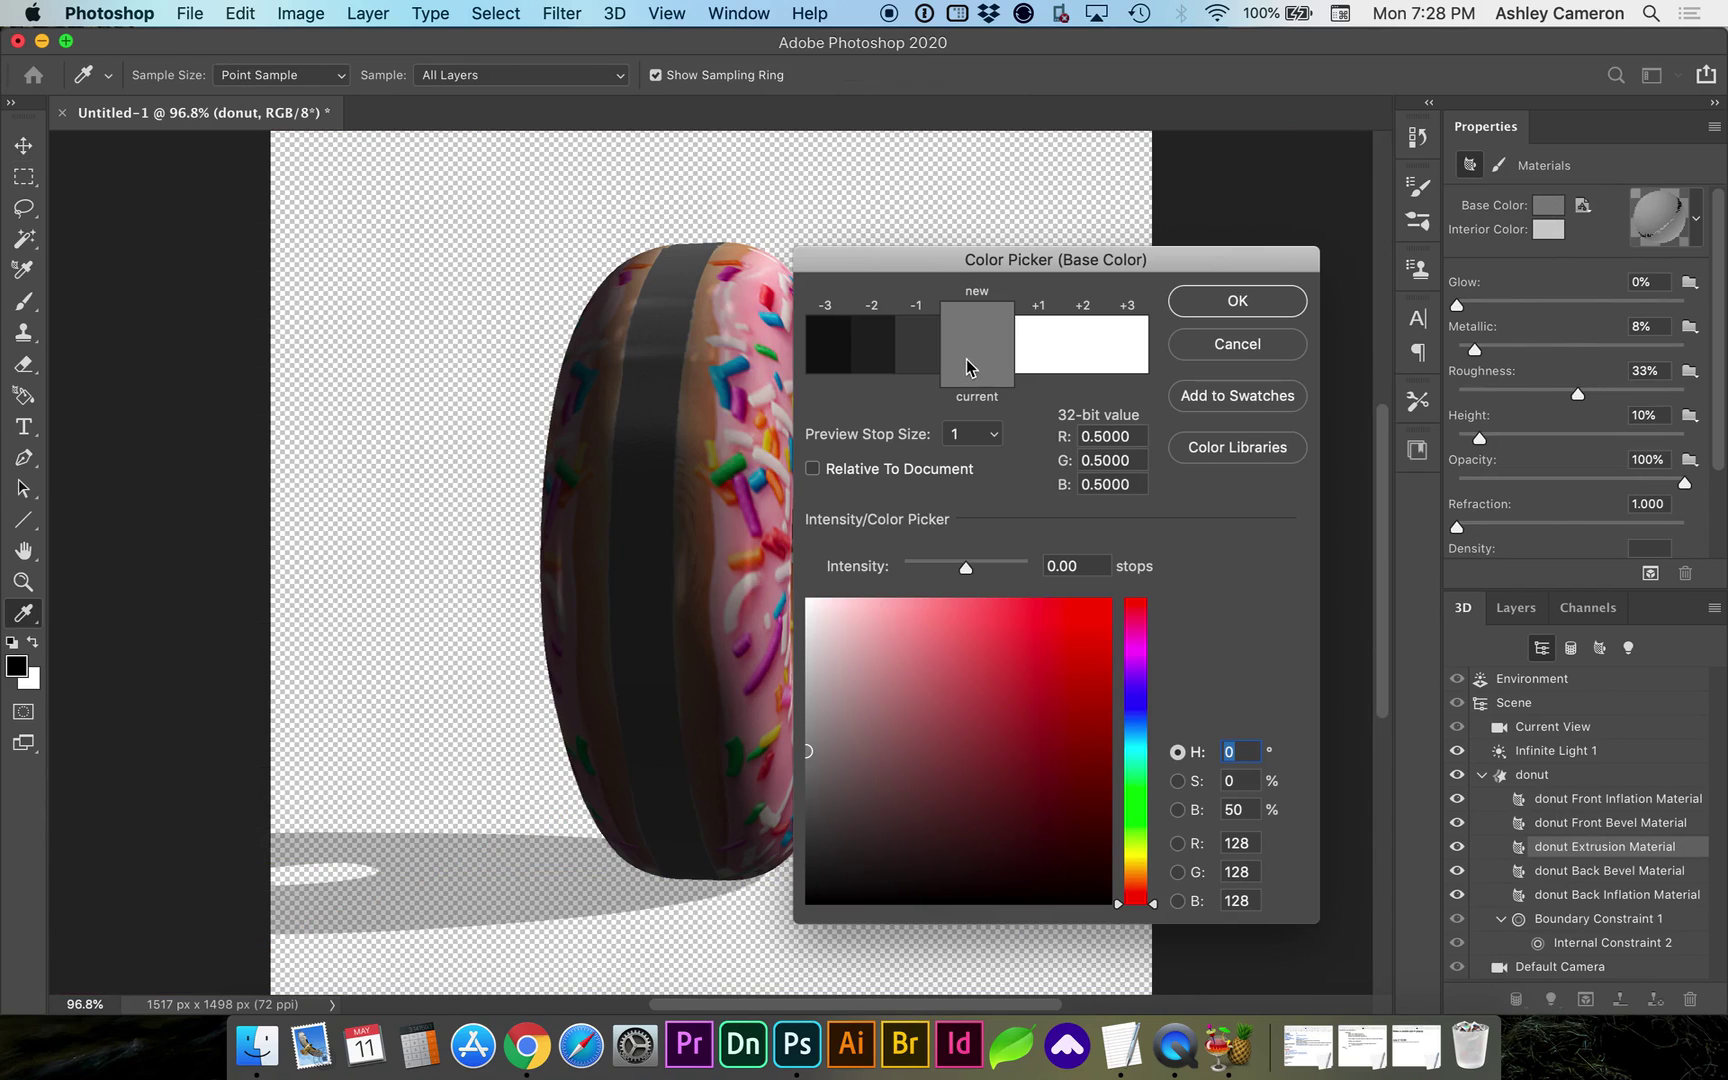
pyautogui.moveTo(696, 302); pyautogui.dragTo(723, 258)
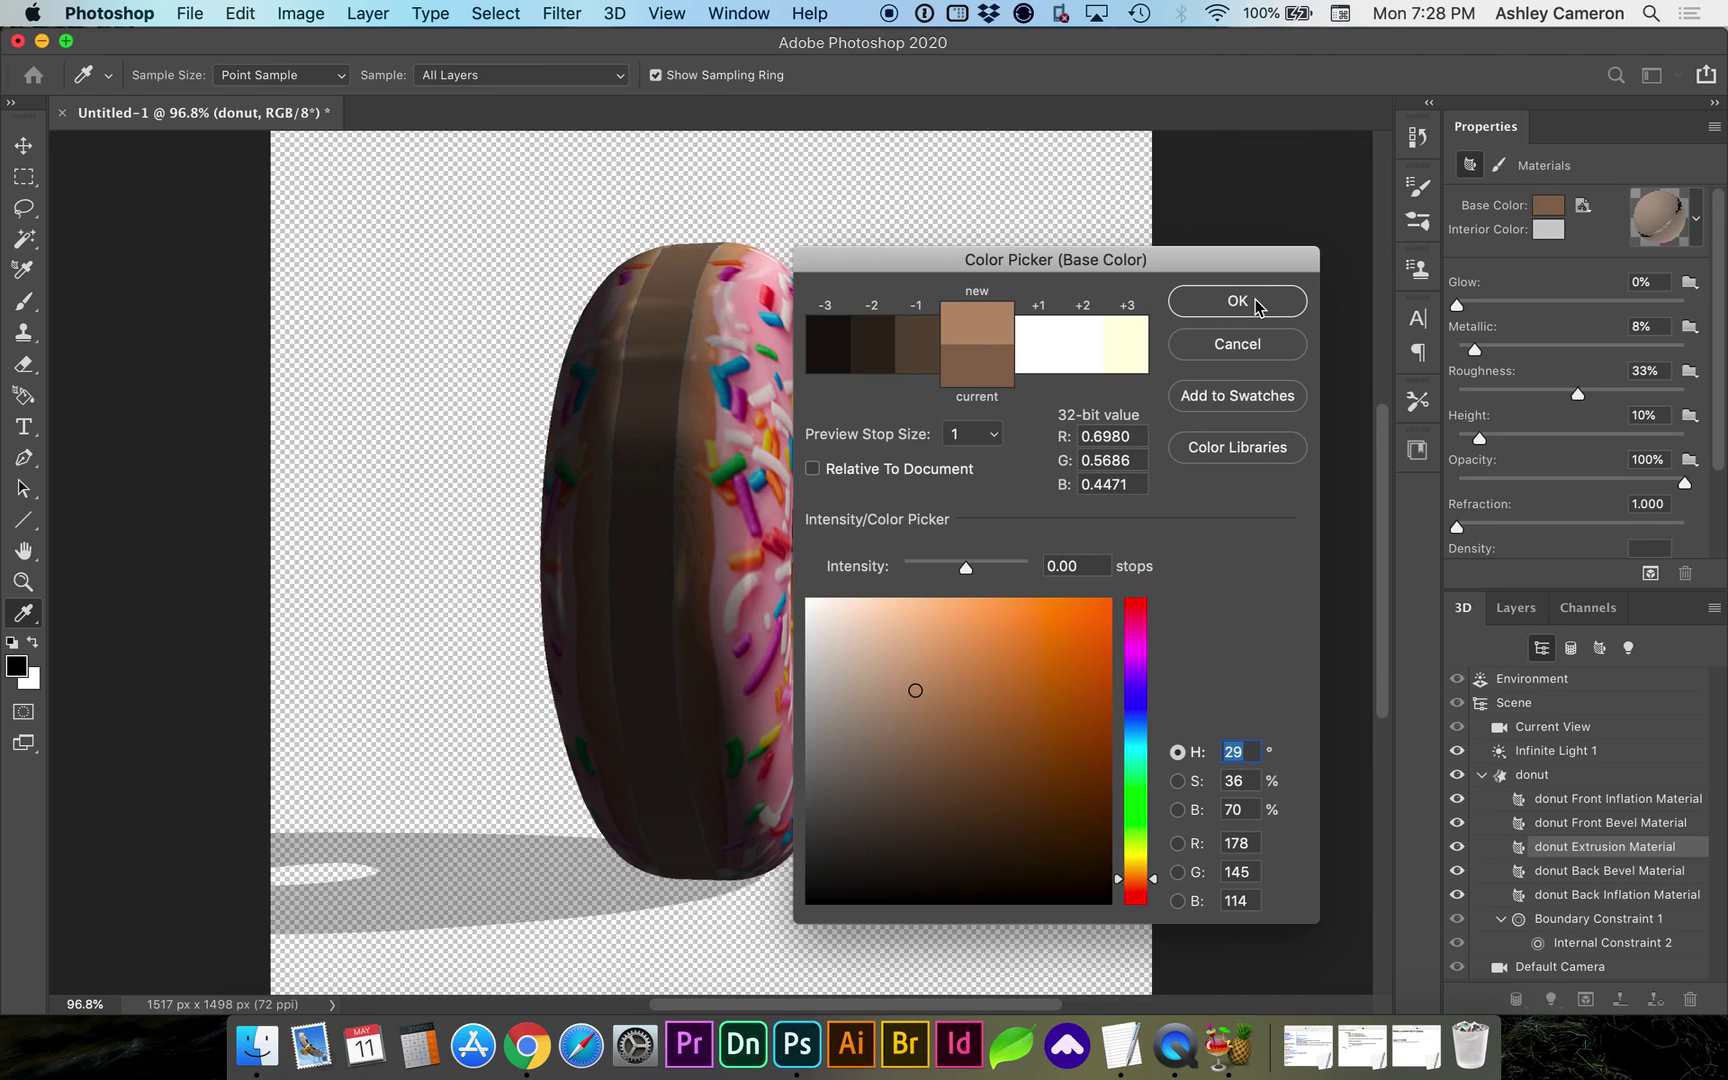
pyautogui.click(1237, 301)
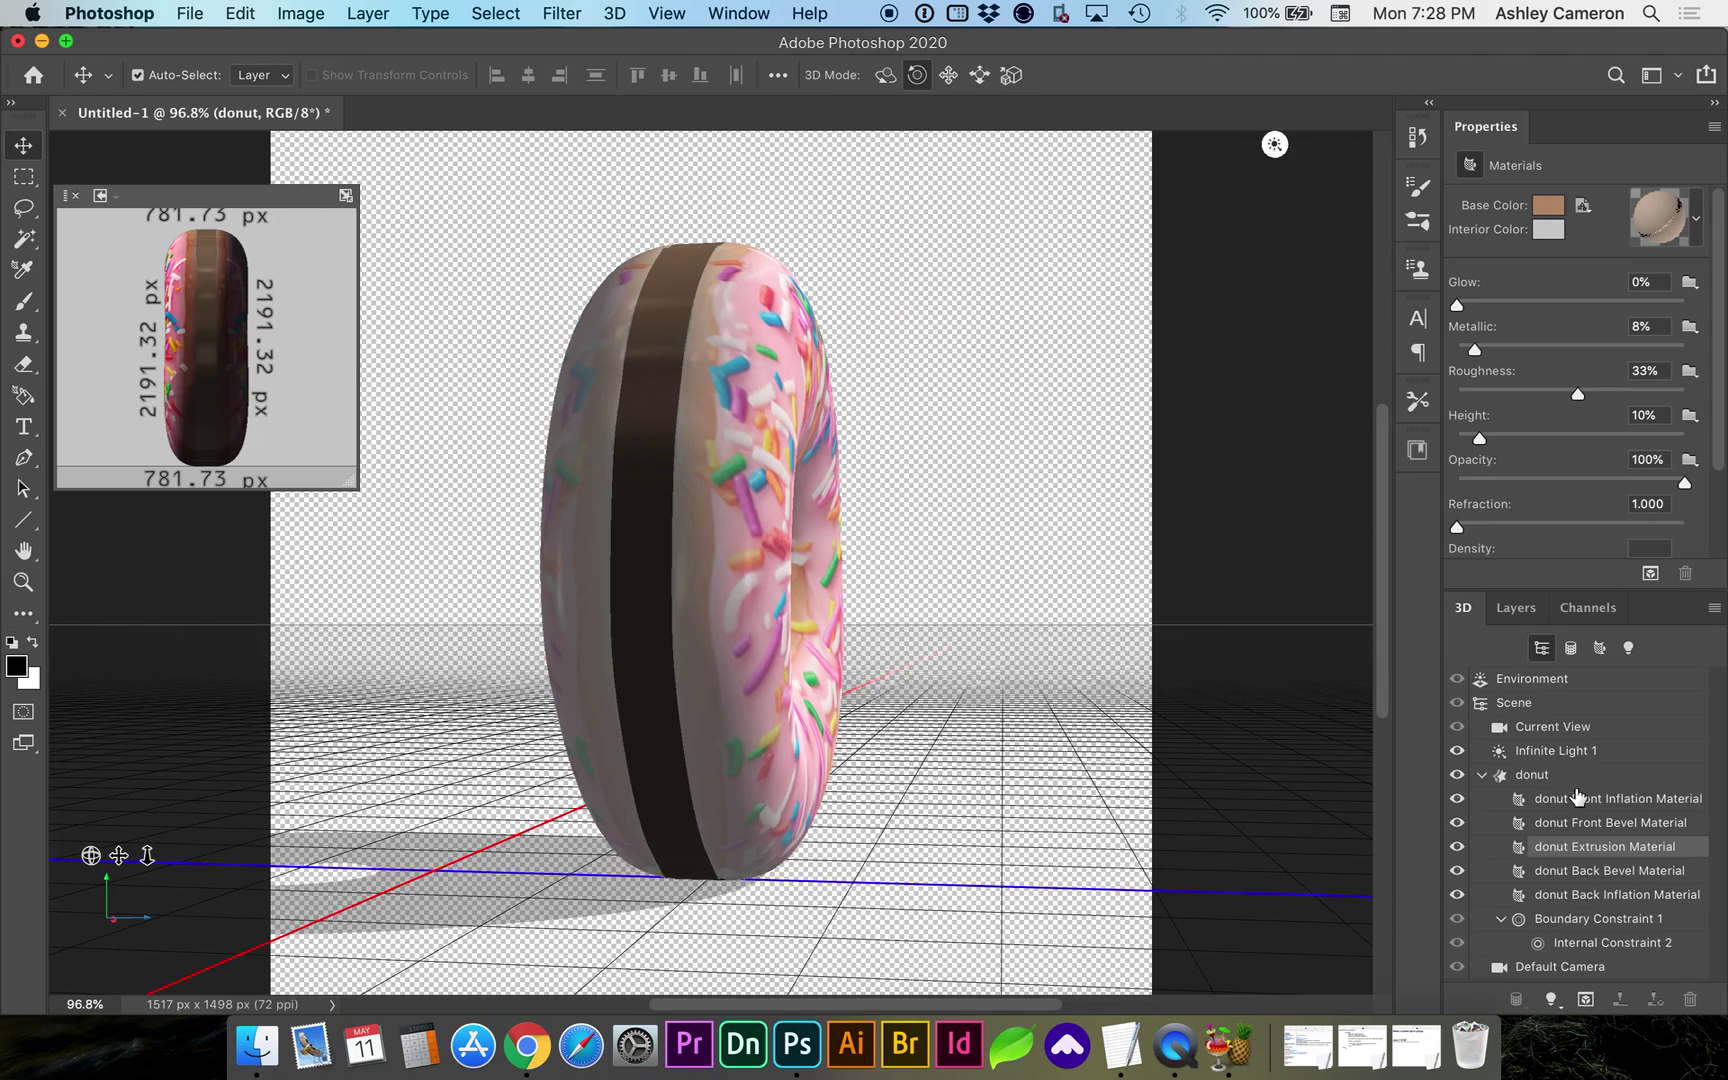
pyautogui.click(1563, 966)
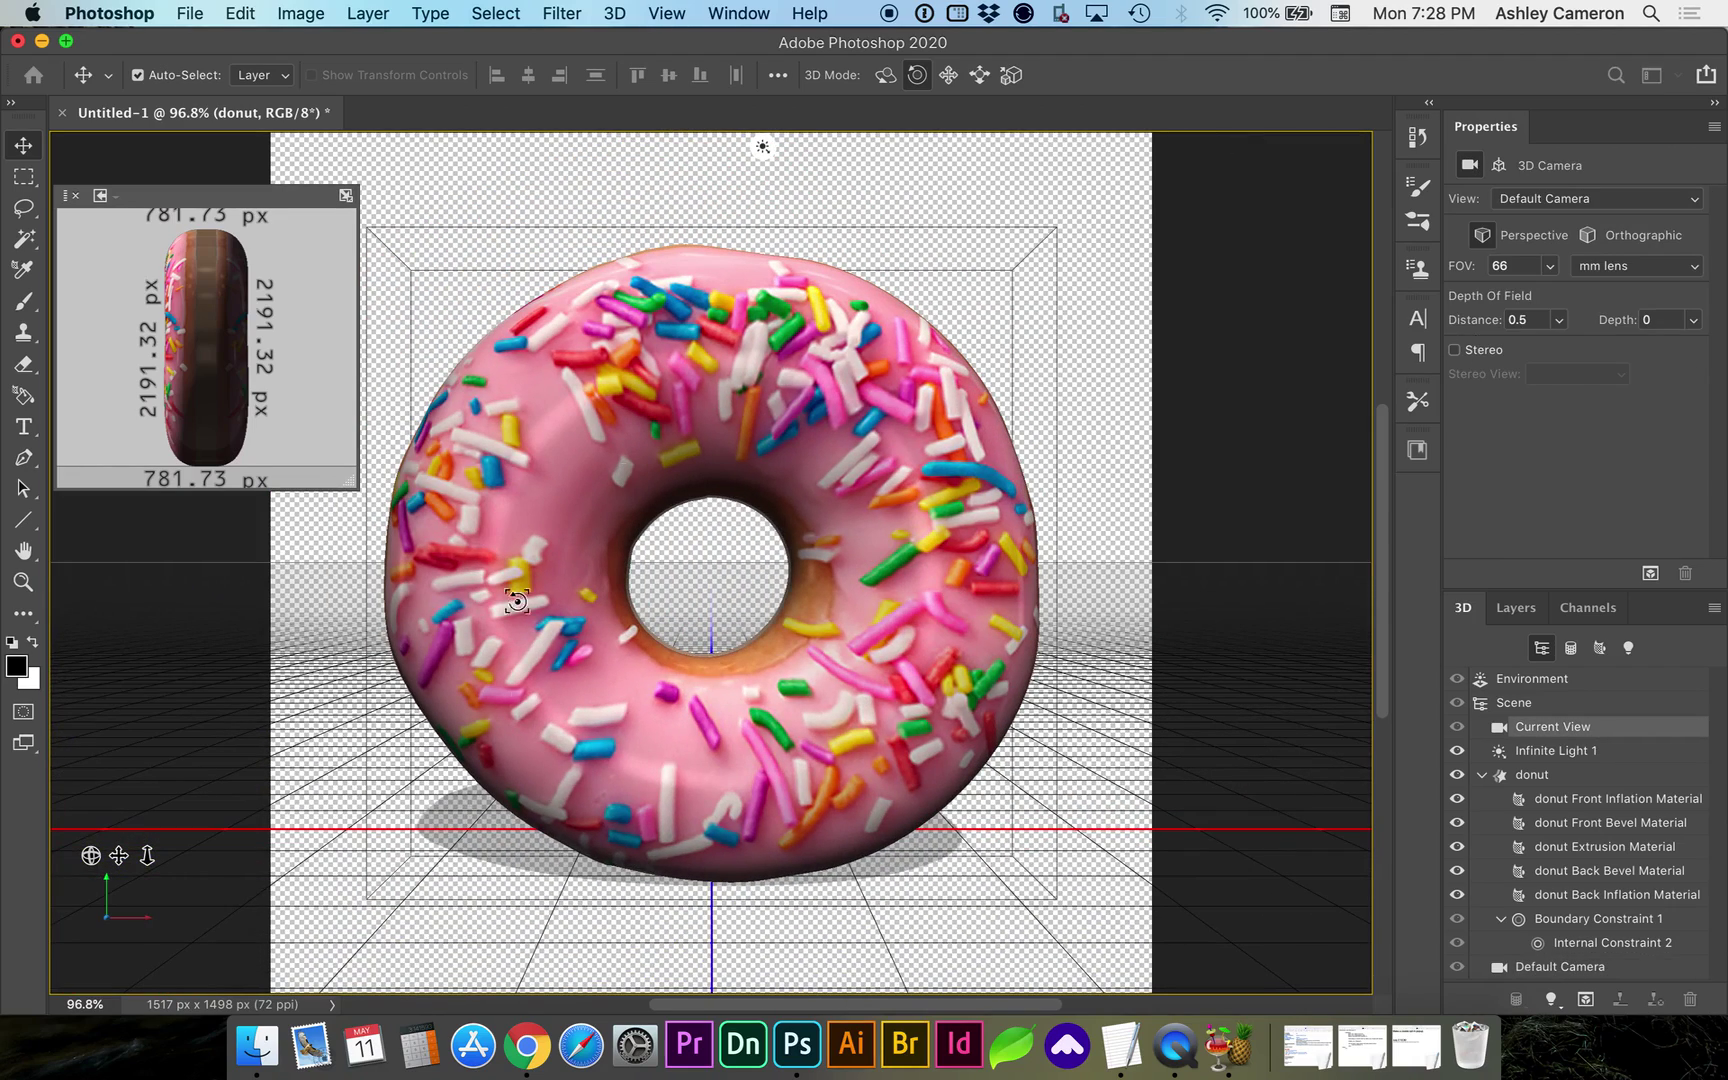
# Hide the donut layer, show the ladybug layer and create a 3D extrusion from it.
pyautogui.click(1518, 612)
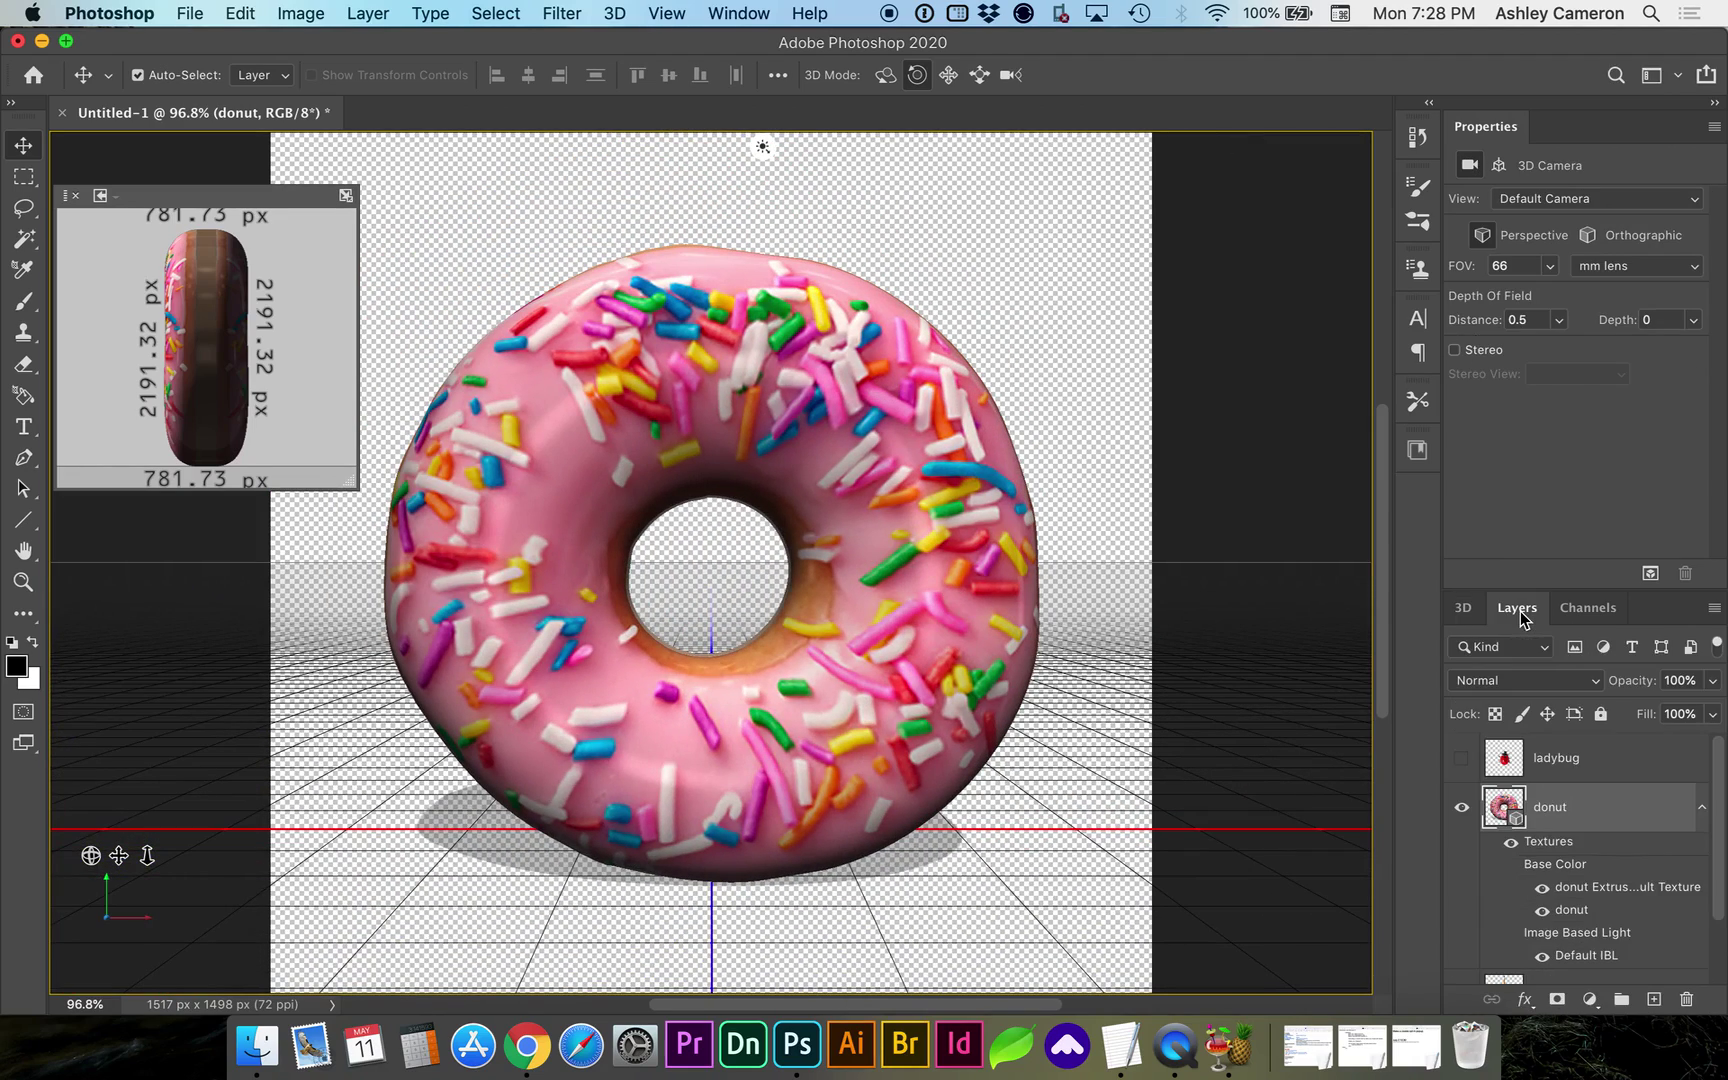
pyautogui.click(1461, 807)
pyautogui.click(1462, 759)
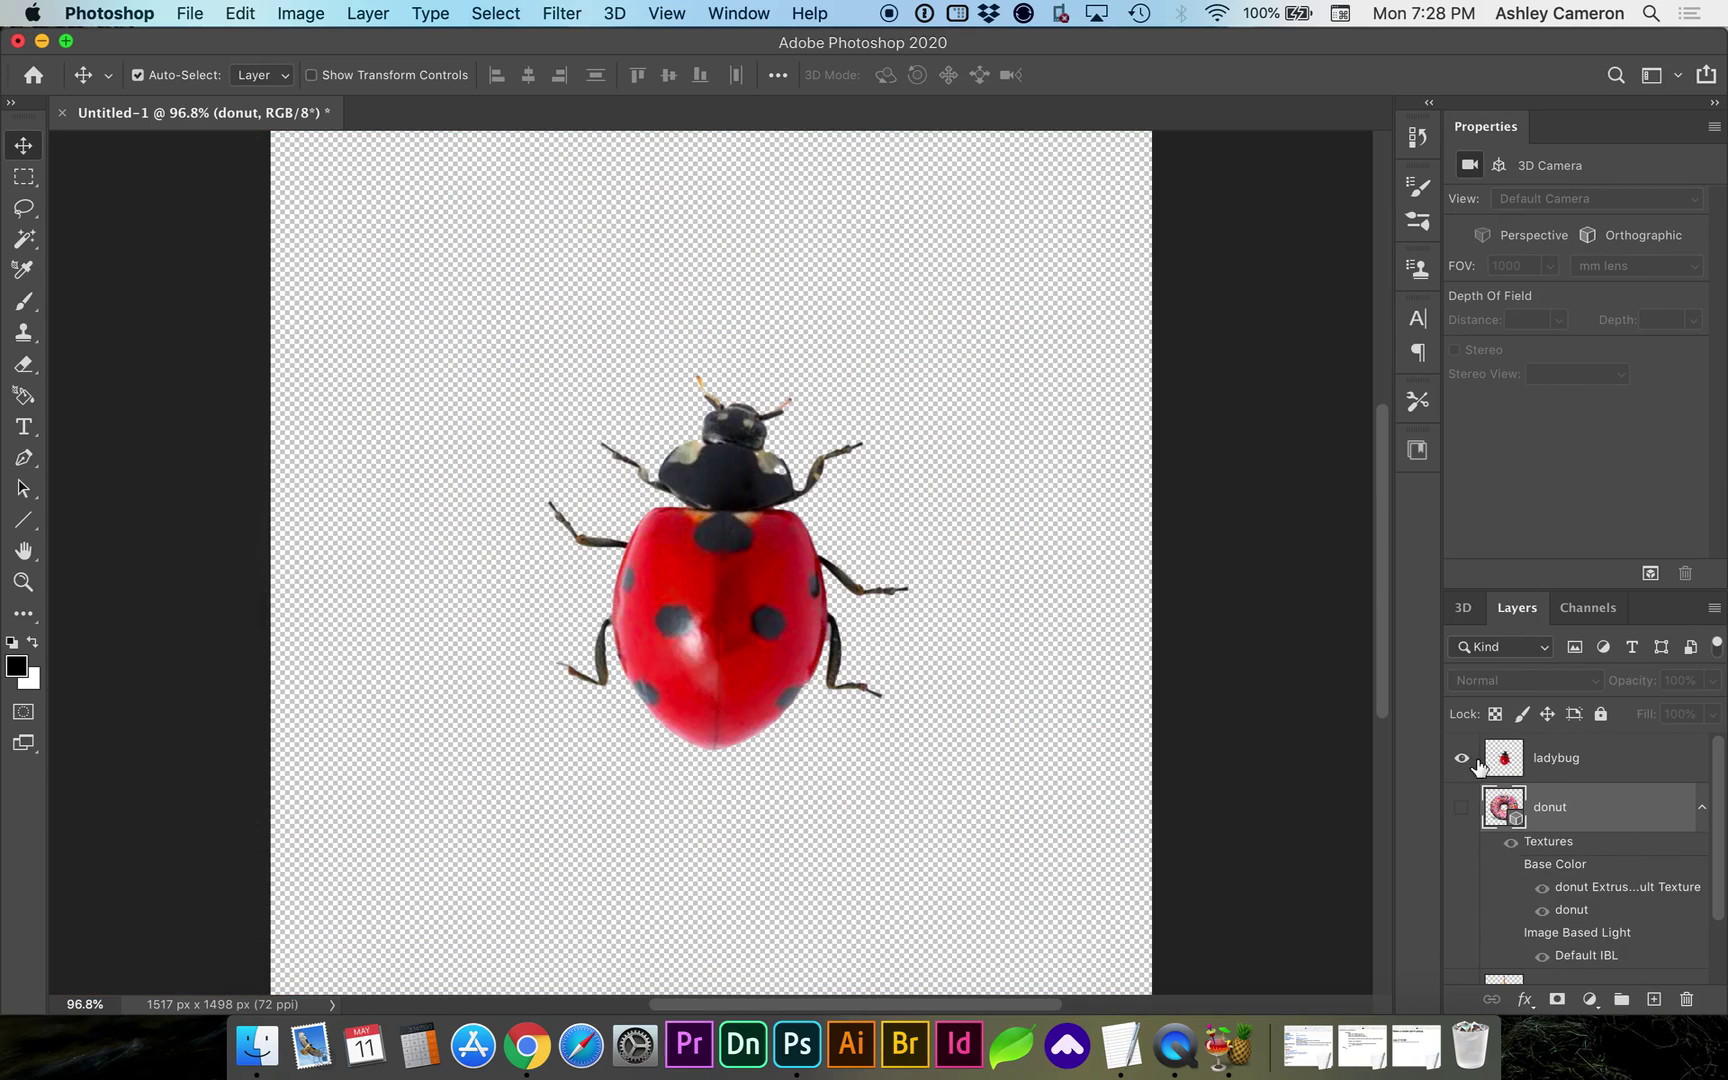
pyautogui.click(1548, 766)
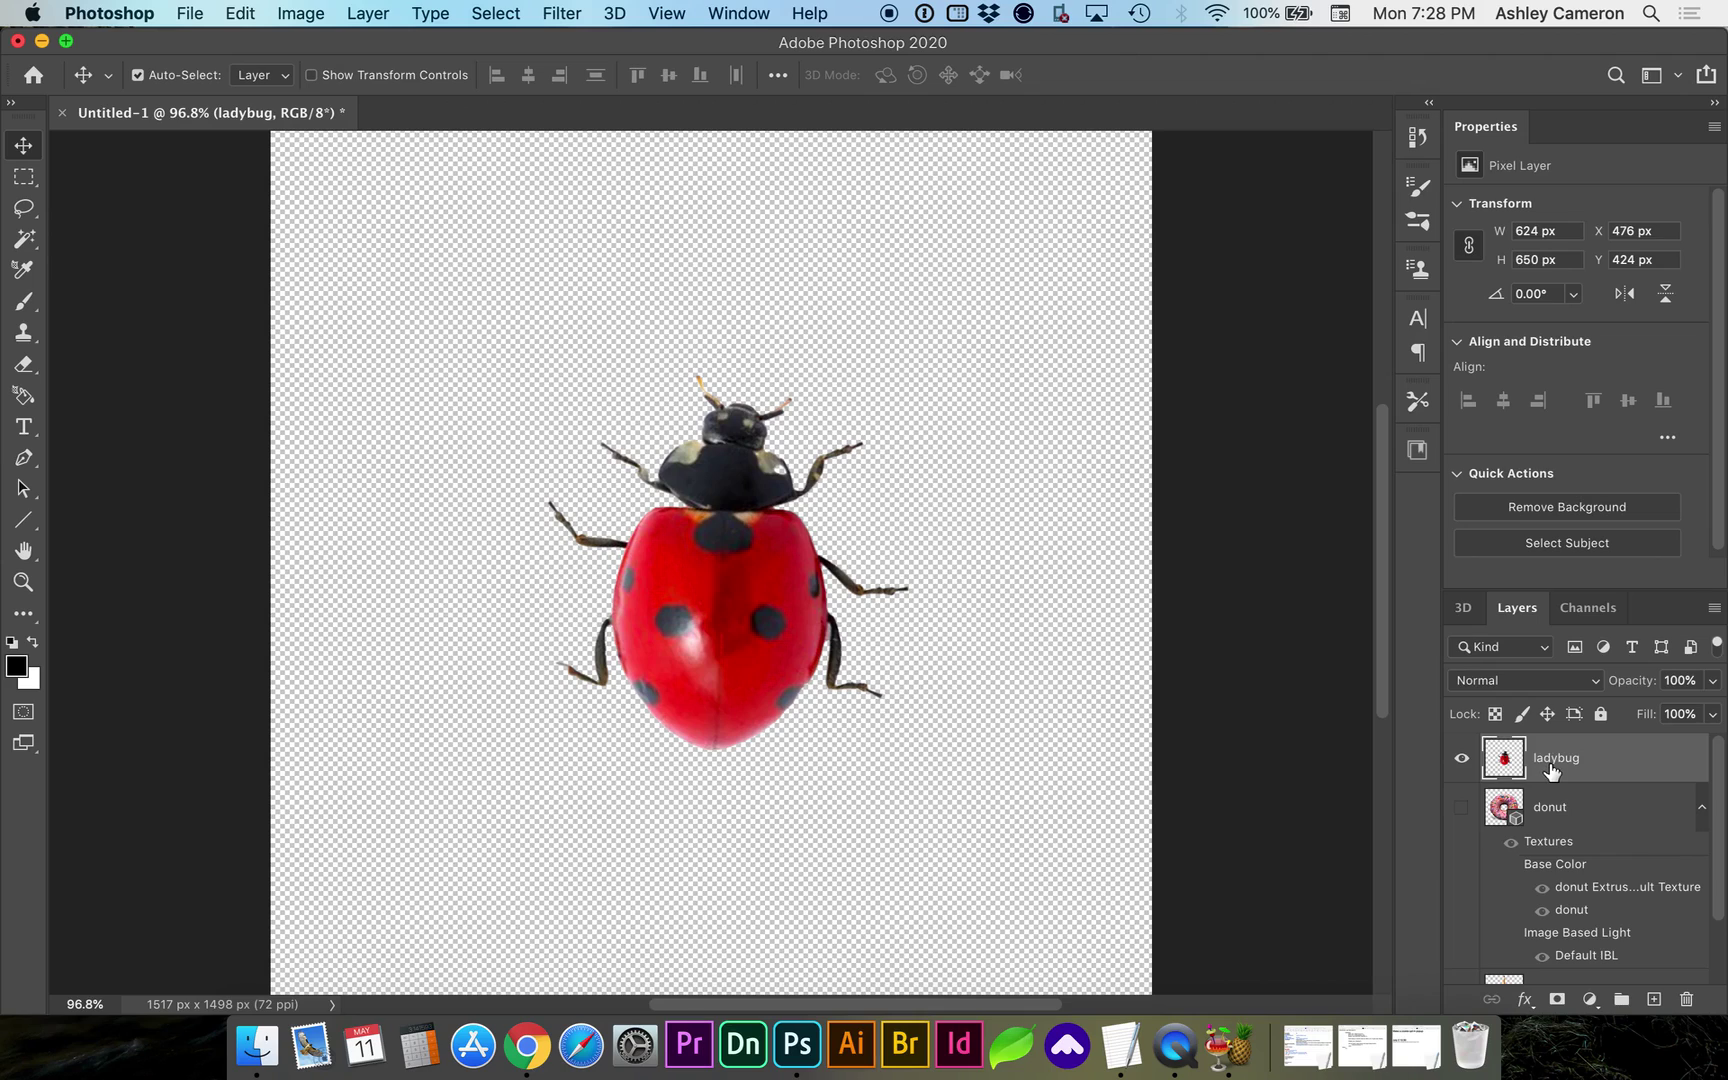
pyautogui.click(1462, 612)
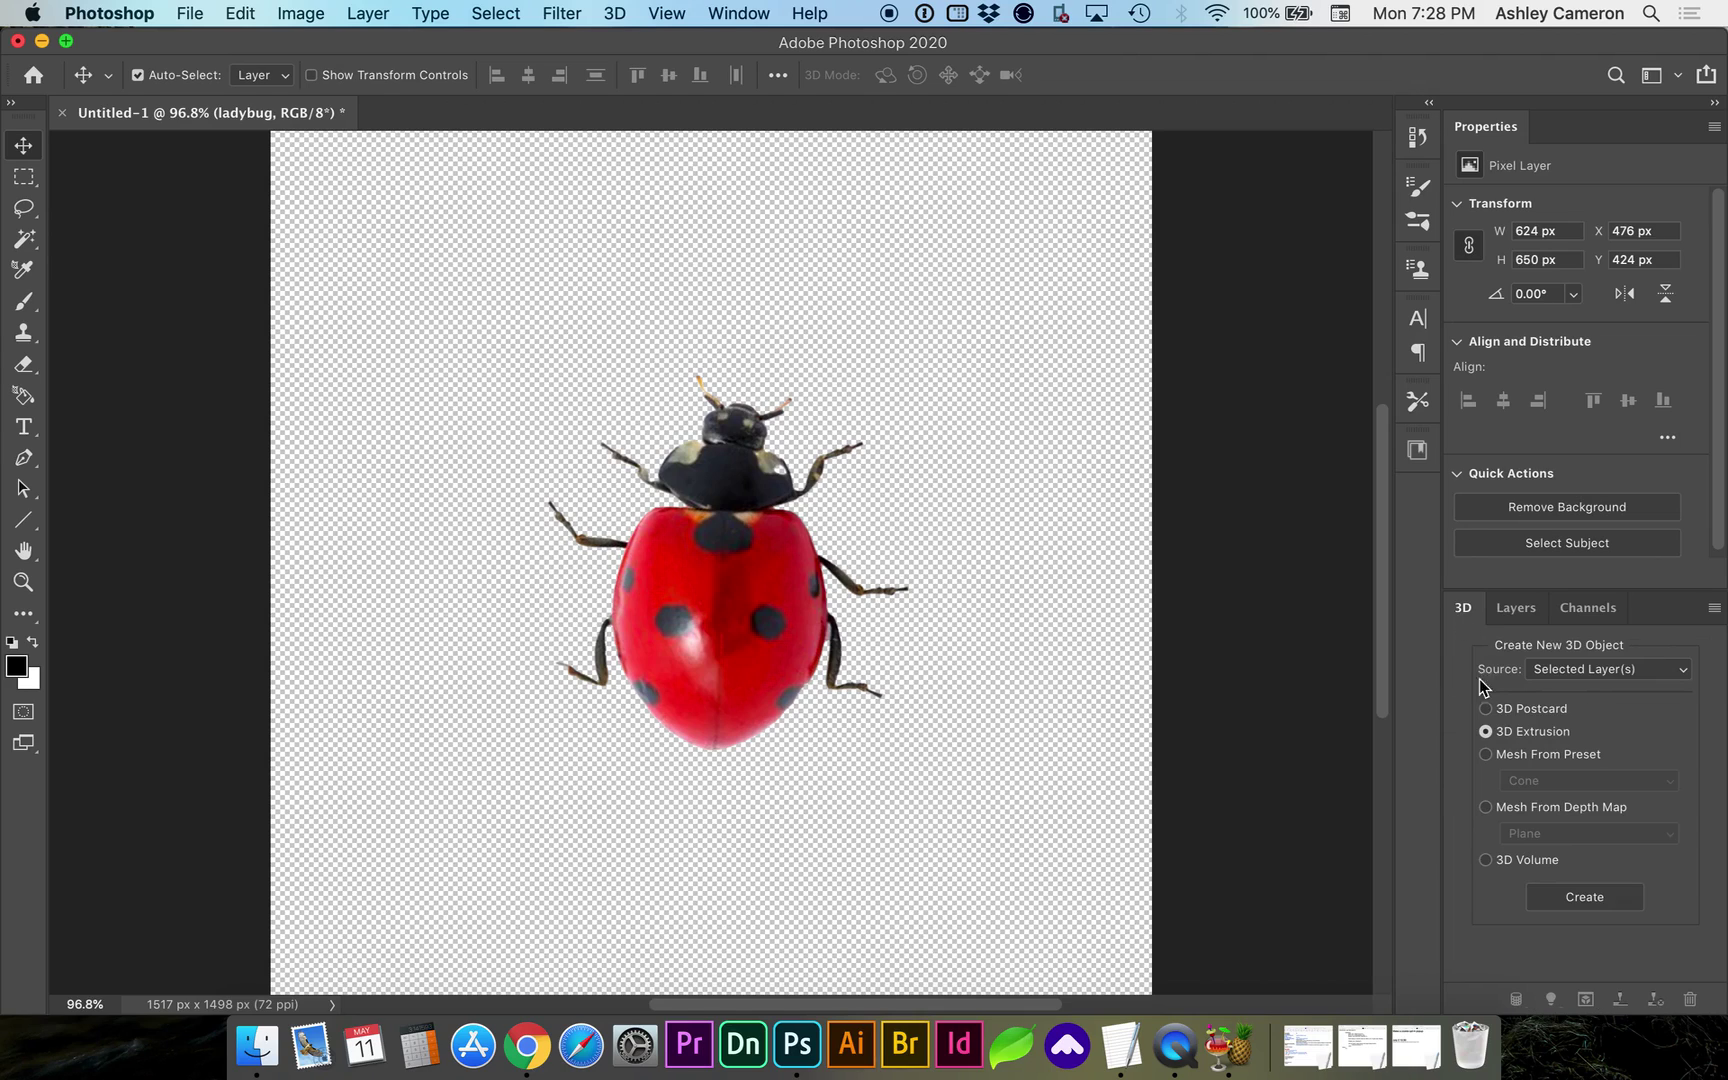
pyautogui.click(1583, 902)
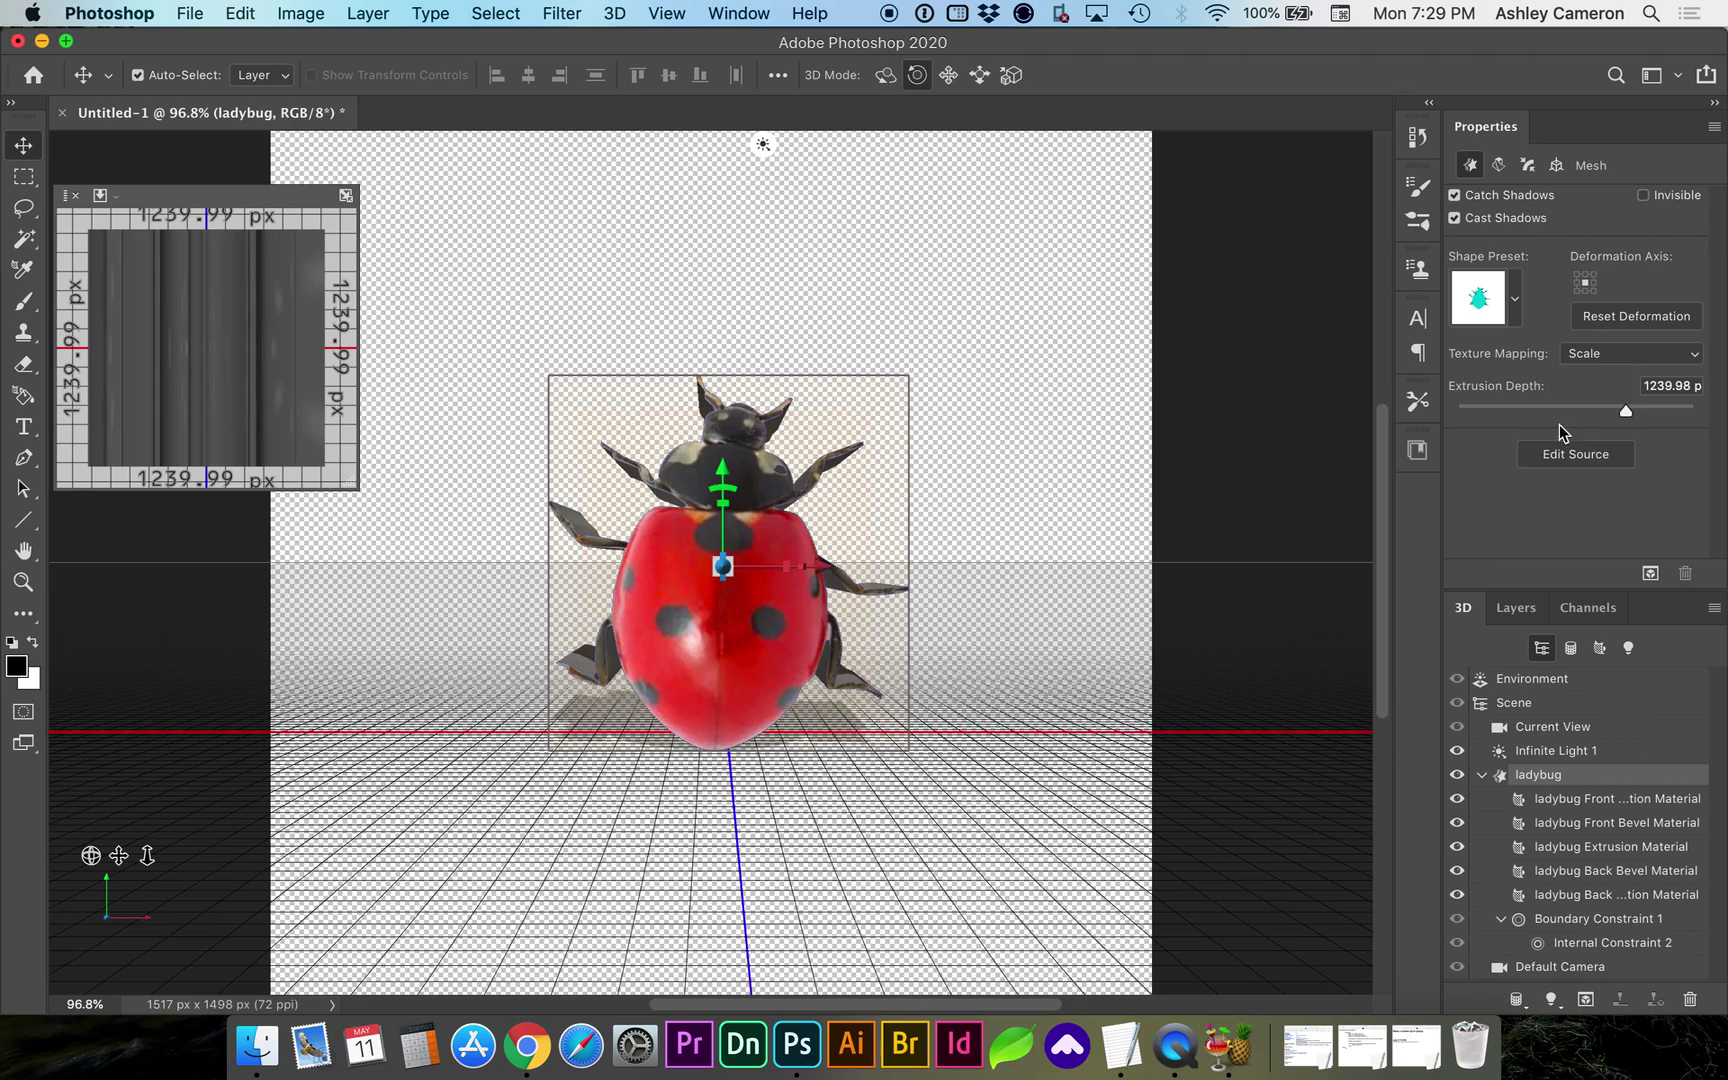
# Reduce the ladybug mesh's extrusion depth to about 20 px.
pyautogui.moveTo(1624, 410); pyautogui.dragTo(1578, 413)
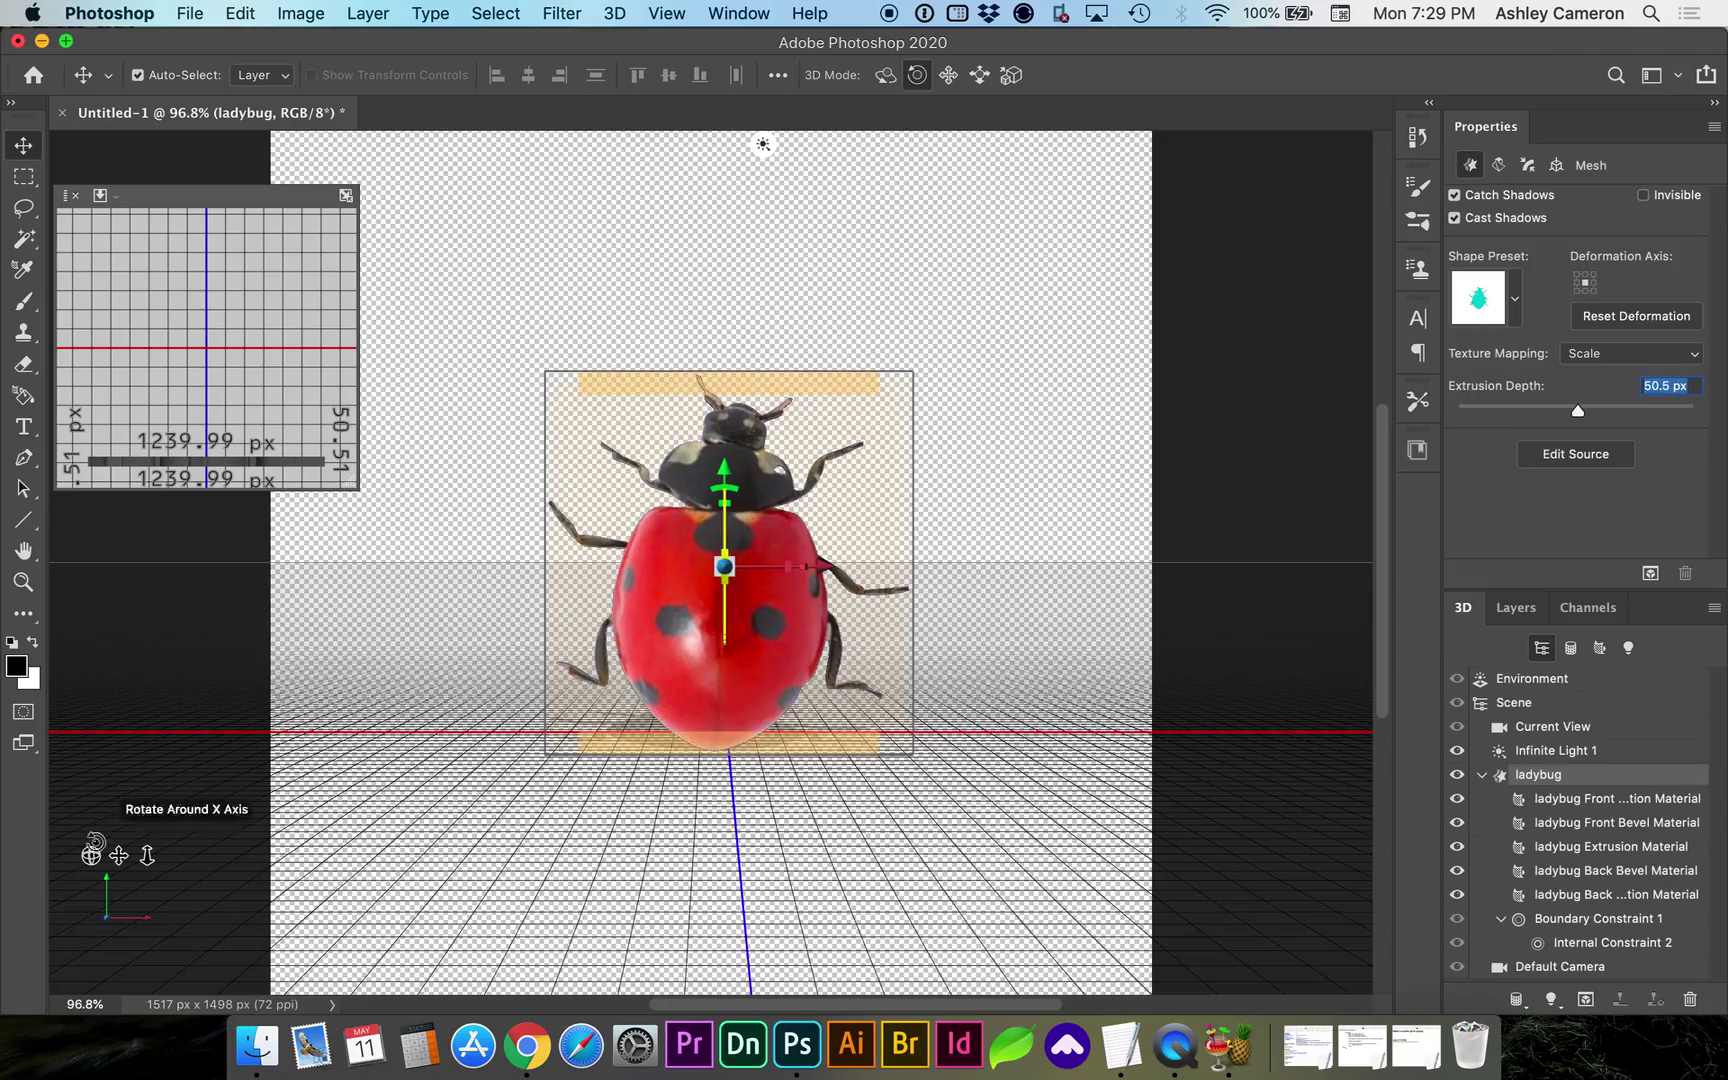
pyautogui.moveTo(88, 830); pyautogui.dragTo(90, 772)
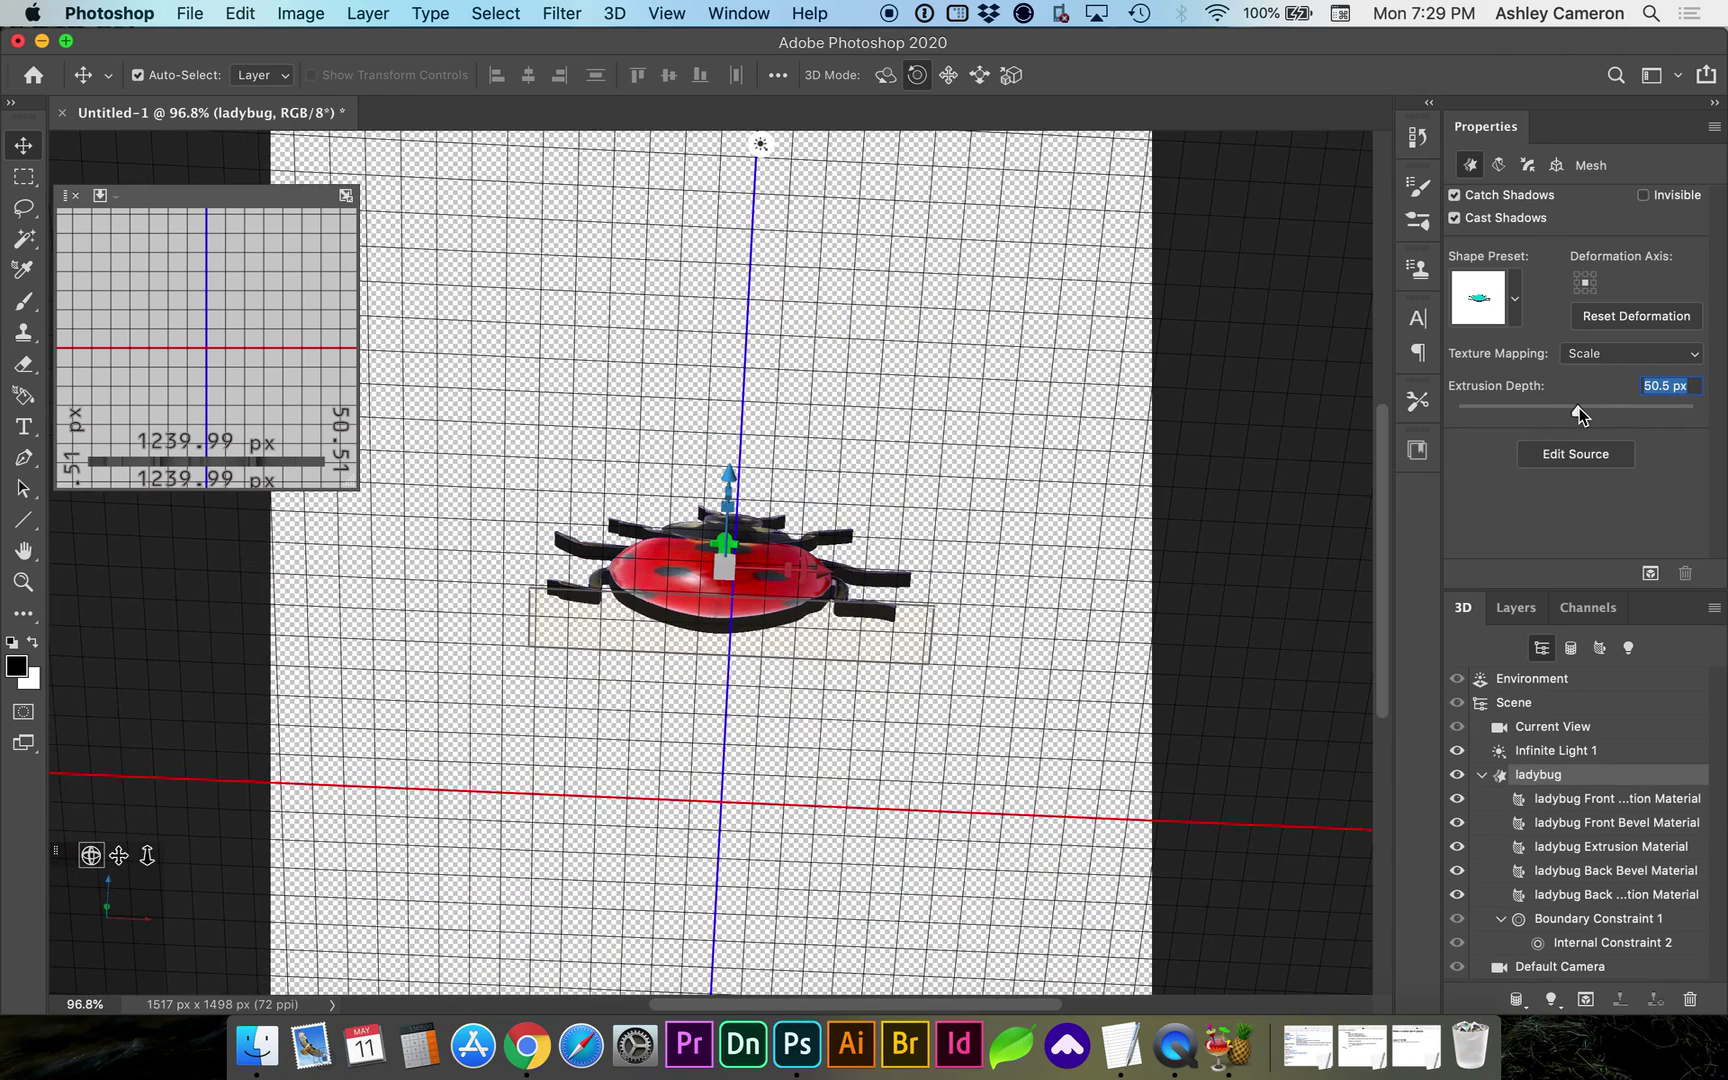
pyautogui.moveTo(1578, 410); pyautogui.dragTo(1578, 410)
# Inflate the ladybug's front cap with a 35° angle and 27% strength, and set its bevel angle to 68°.
pyautogui.click(768, 560)
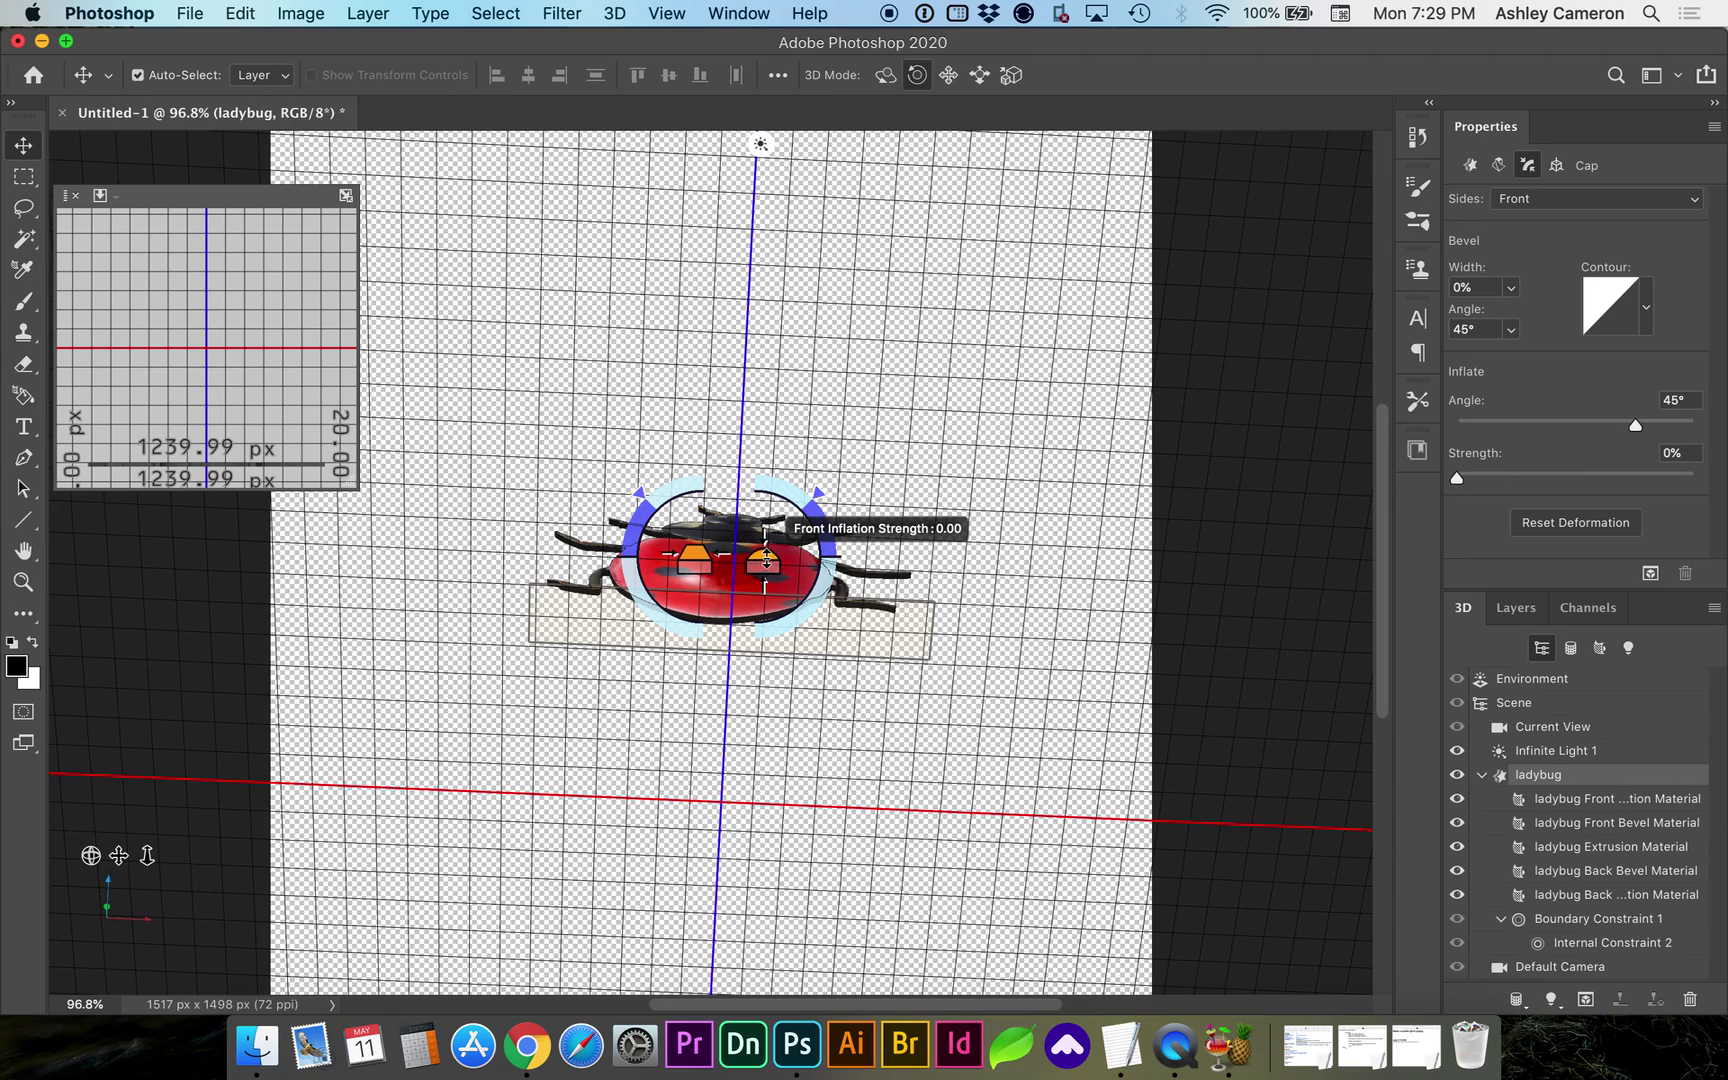
pyautogui.moveTo(767, 535); pyautogui.dragTo(816, 495)
pyautogui.moveTo(833, 521); pyautogui.dragTo(761, 508)
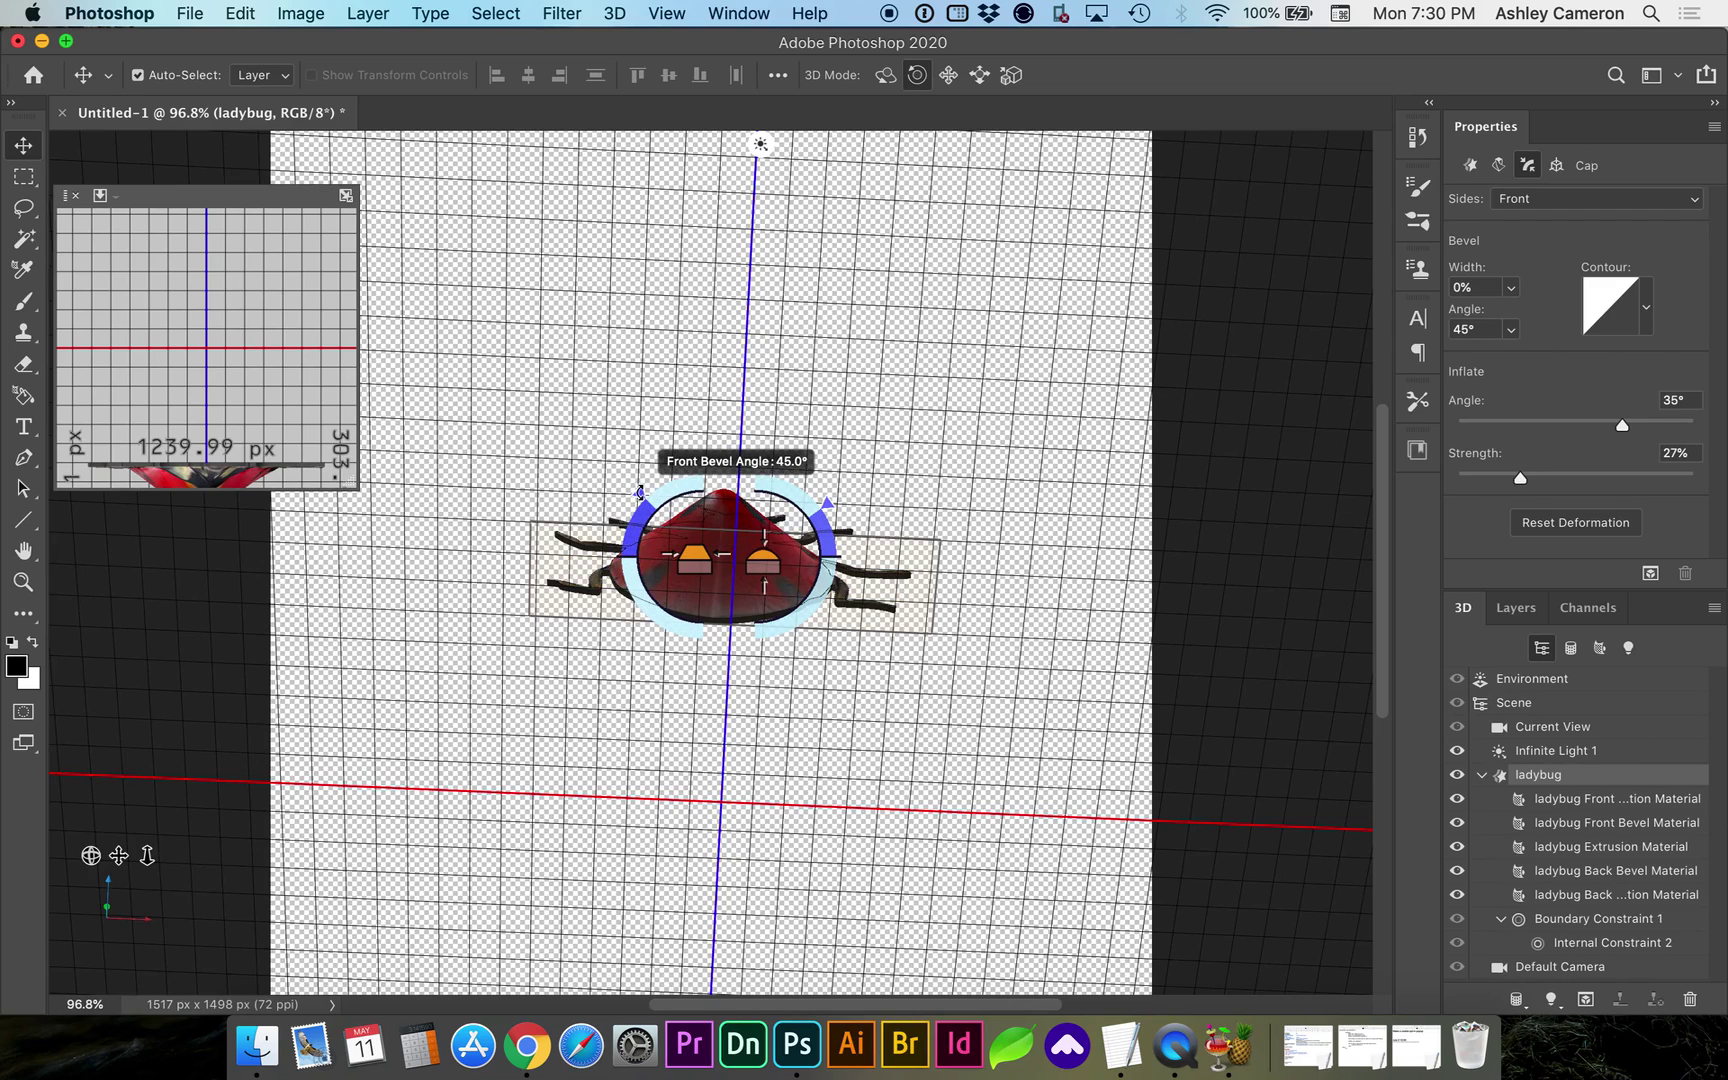
pyautogui.moveTo(637, 503); pyautogui.dragTo(633, 522)
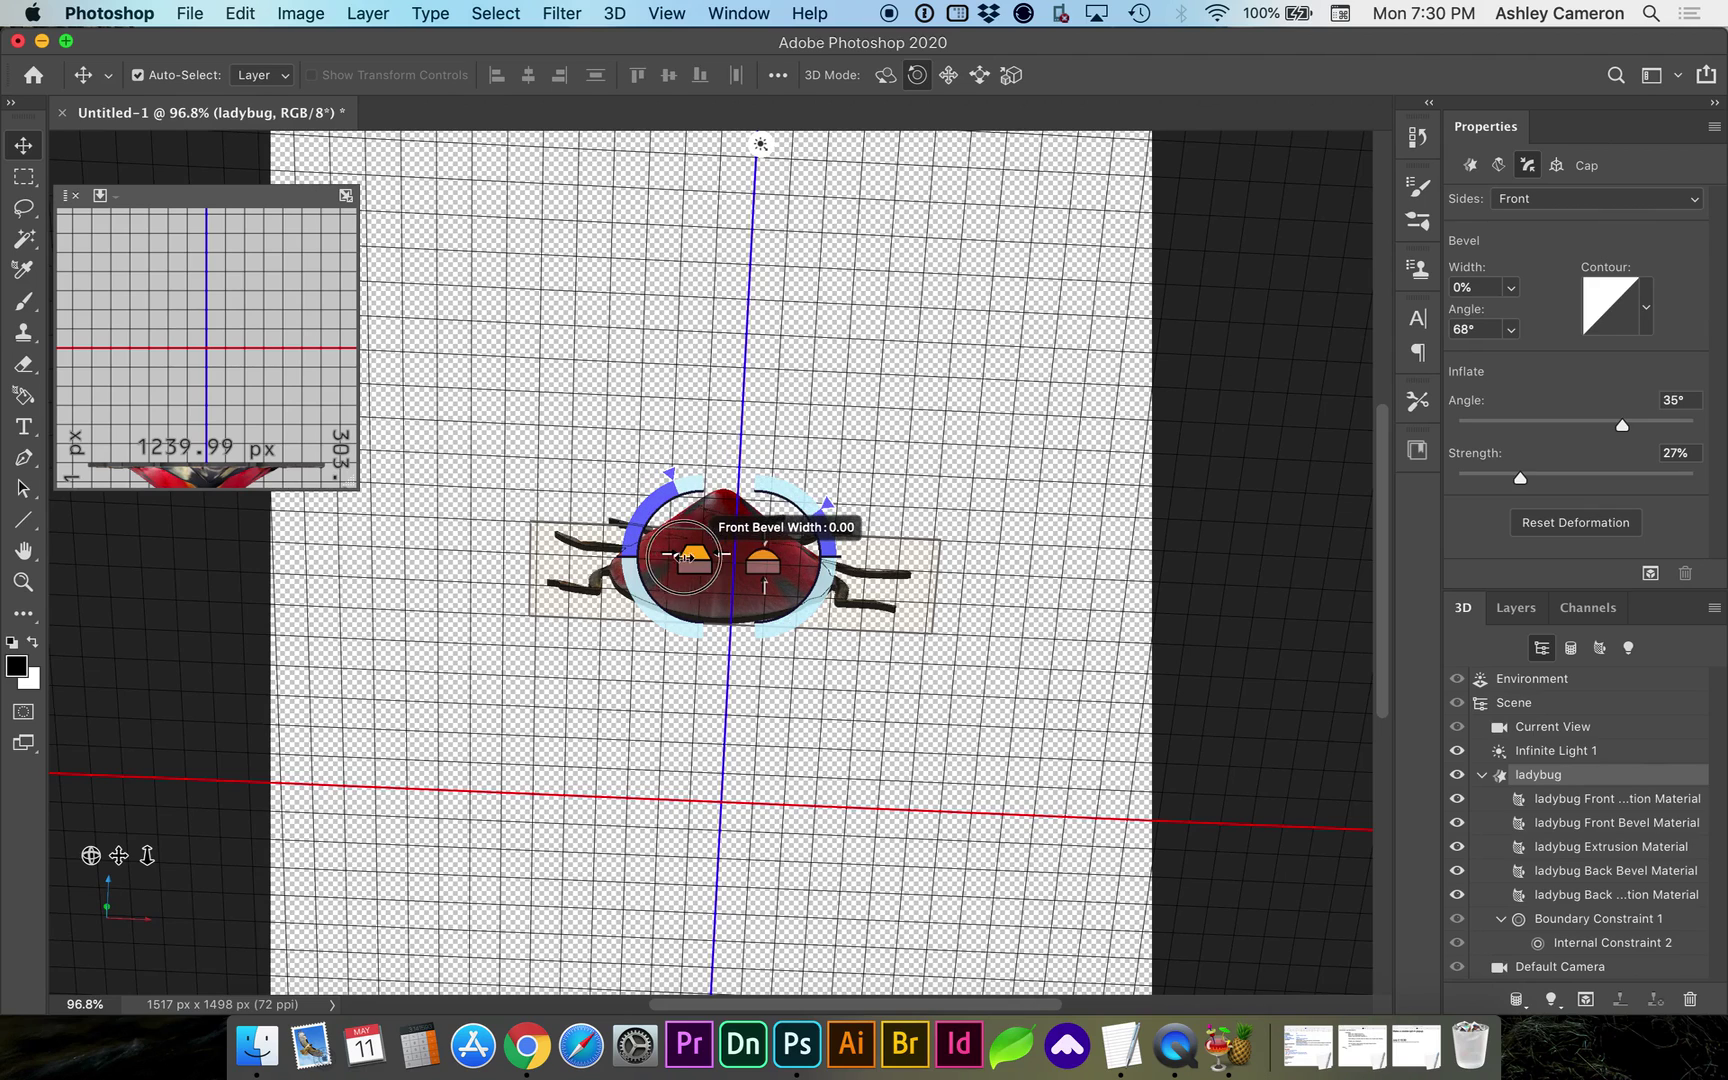
# Set the ladybug front cap's bevel angle to 1°, inflate angle to 90° and strength to 17%, and restore the default camera view.
pyautogui.moveTo(686, 557); pyautogui.dragTo(630, 548)
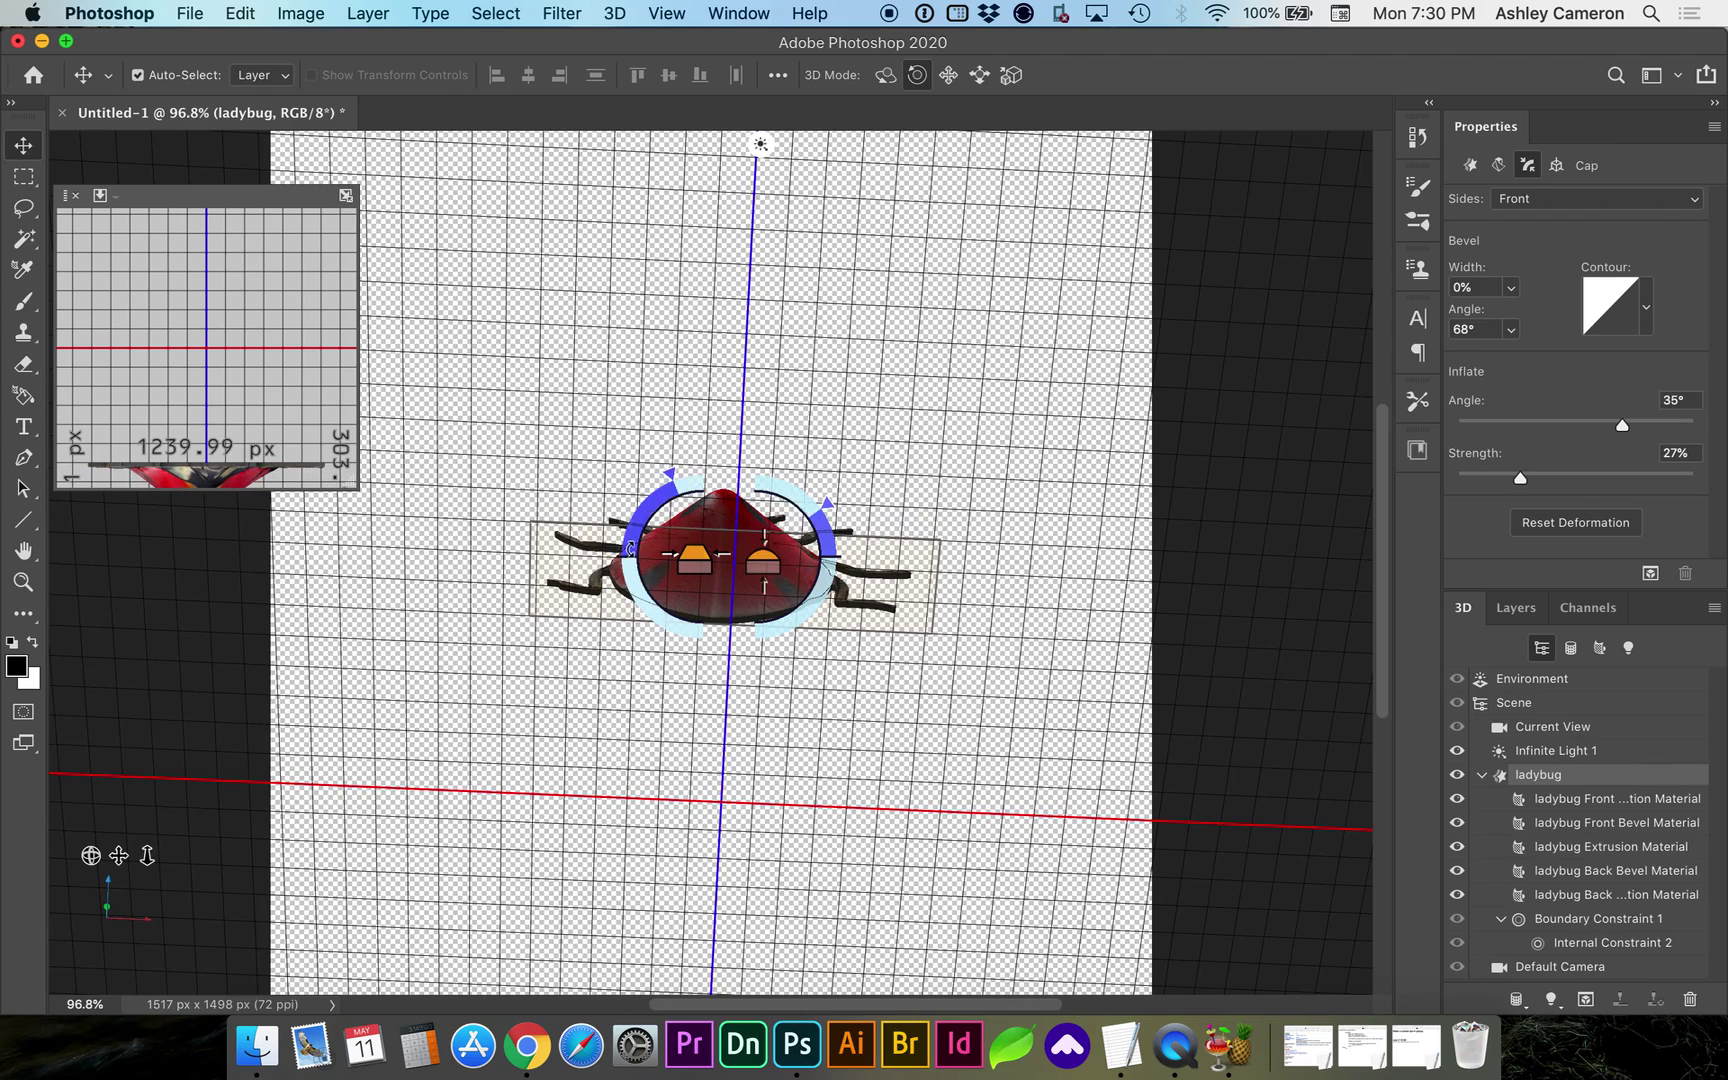
pyautogui.moveTo(668, 462); pyautogui.dragTo(674, 540)
pyautogui.moveTo(825, 545); pyautogui.dragTo(745, 483)
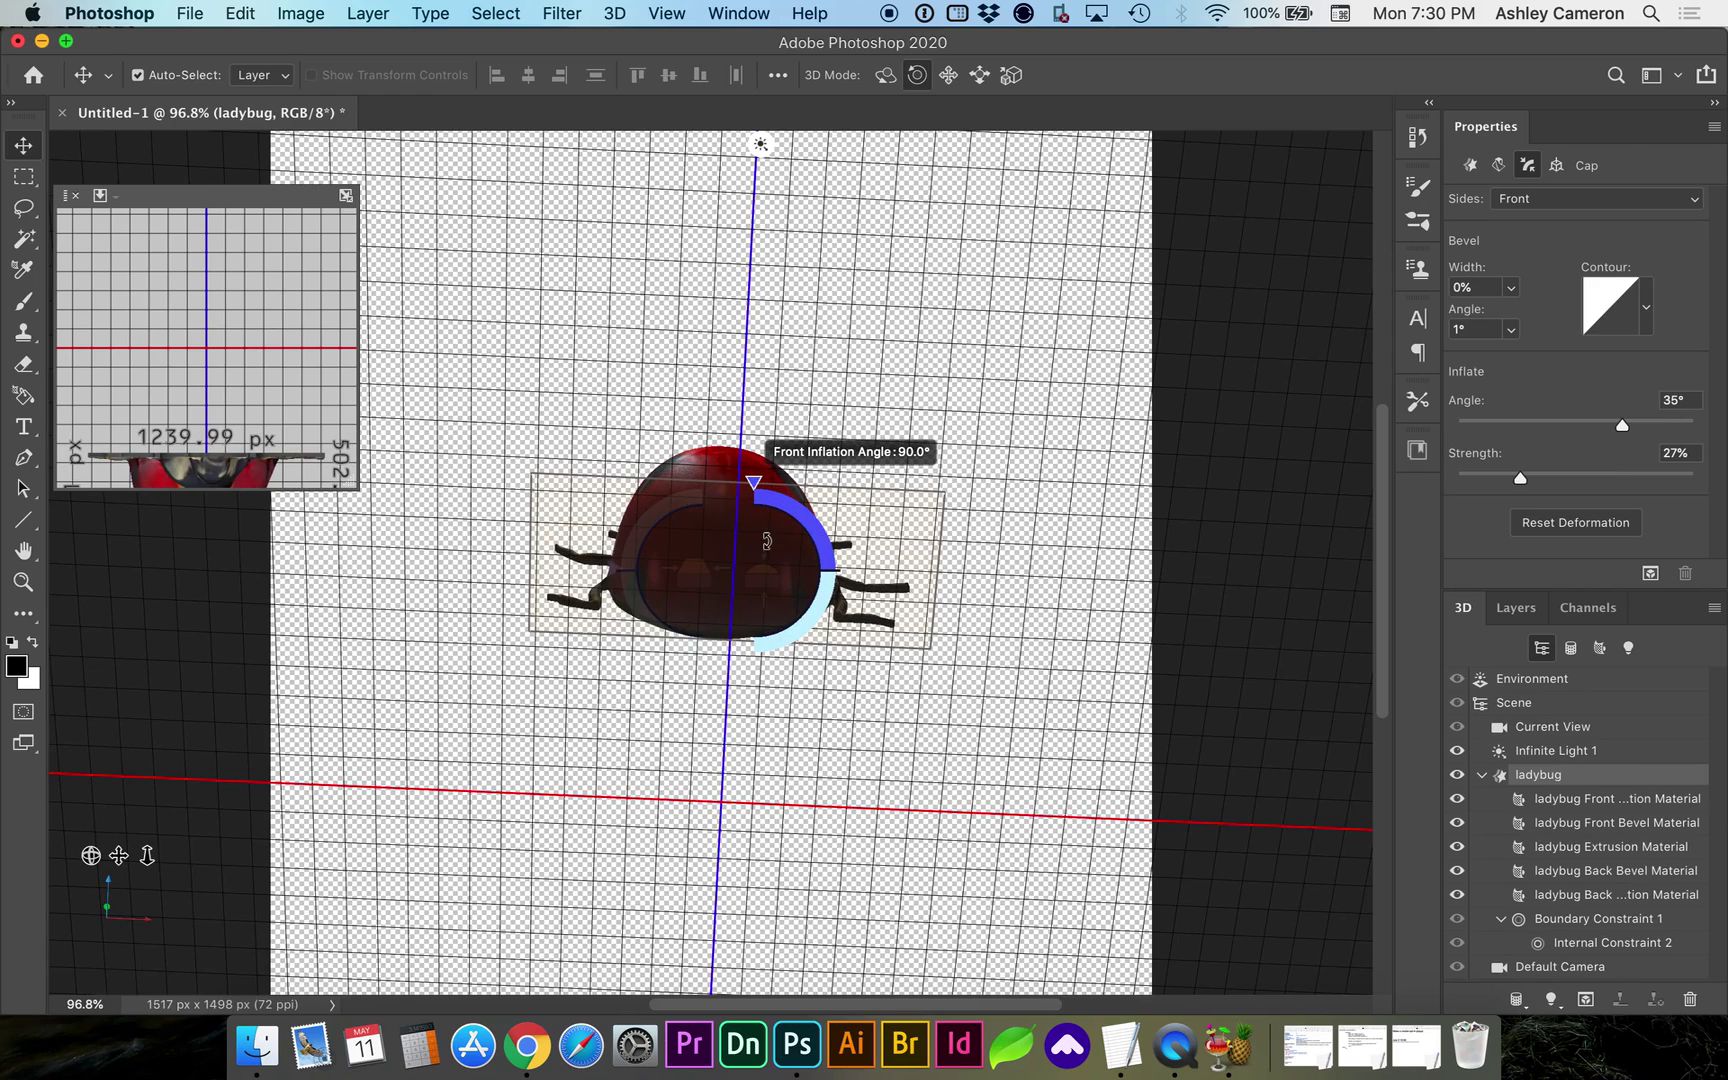
pyautogui.moveTo(764, 570); pyautogui.dragTo(763, 618)
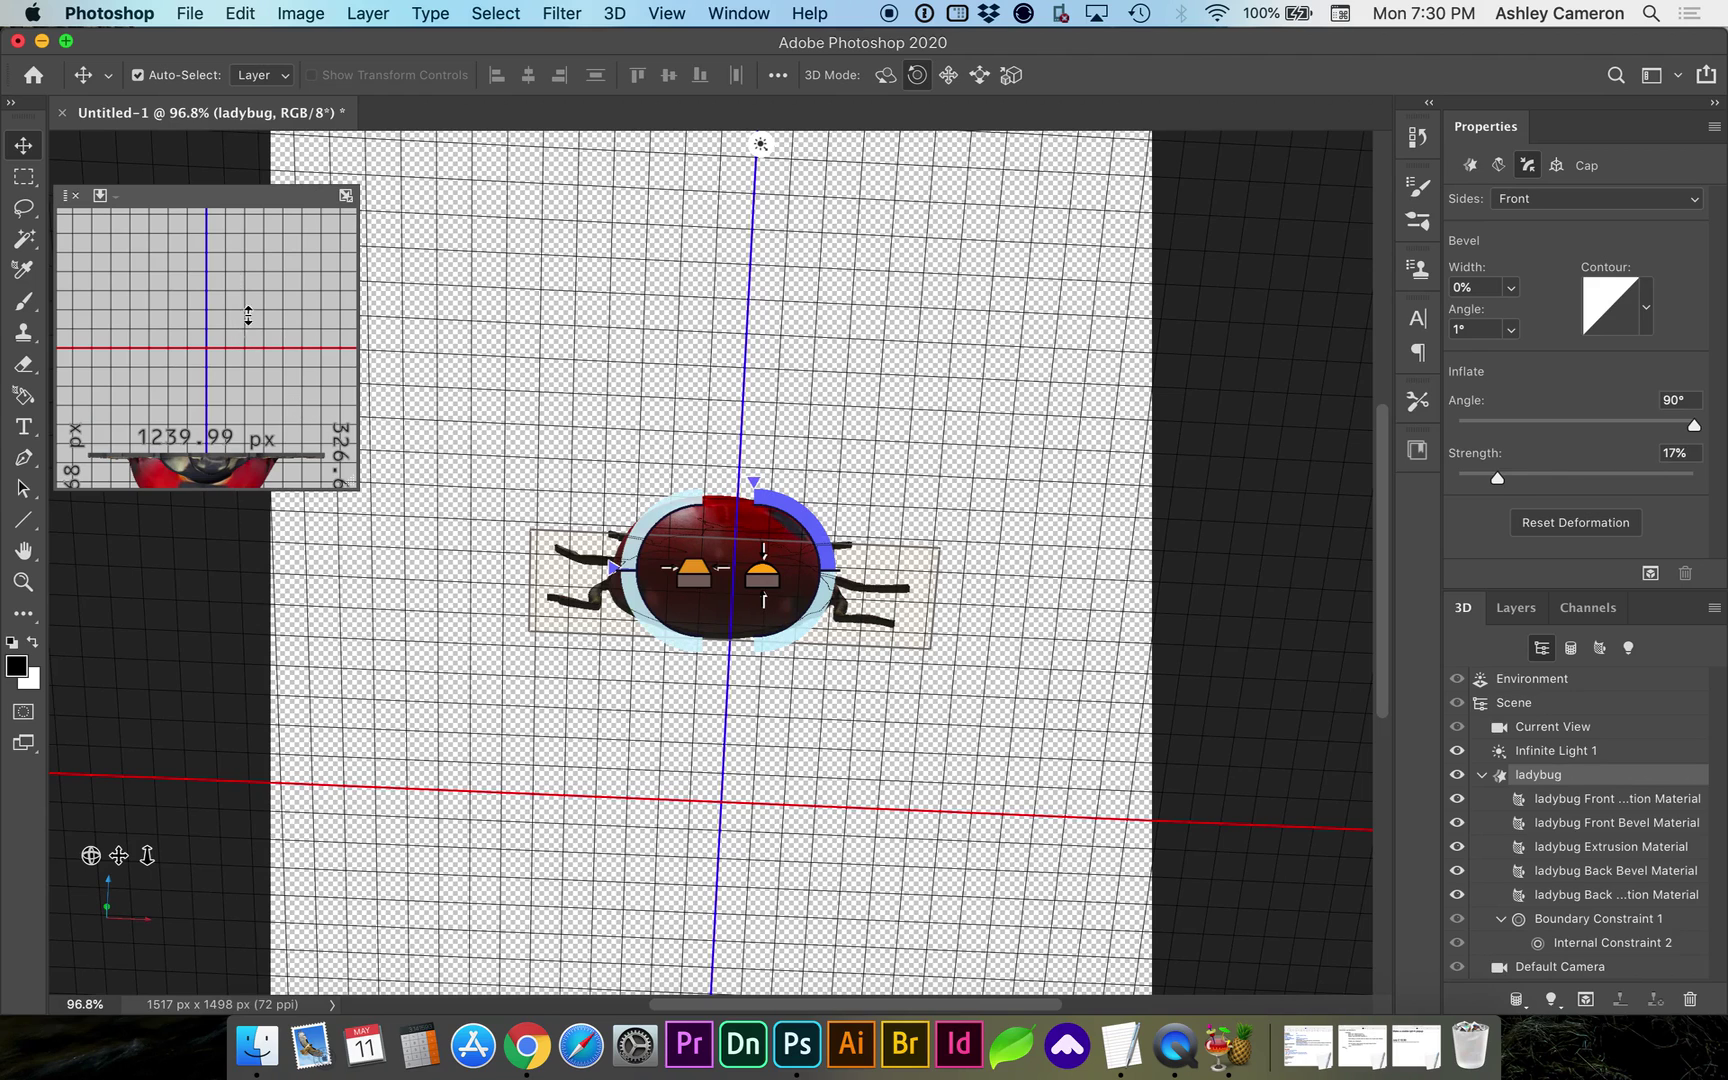
pyautogui.click(1599, 968)
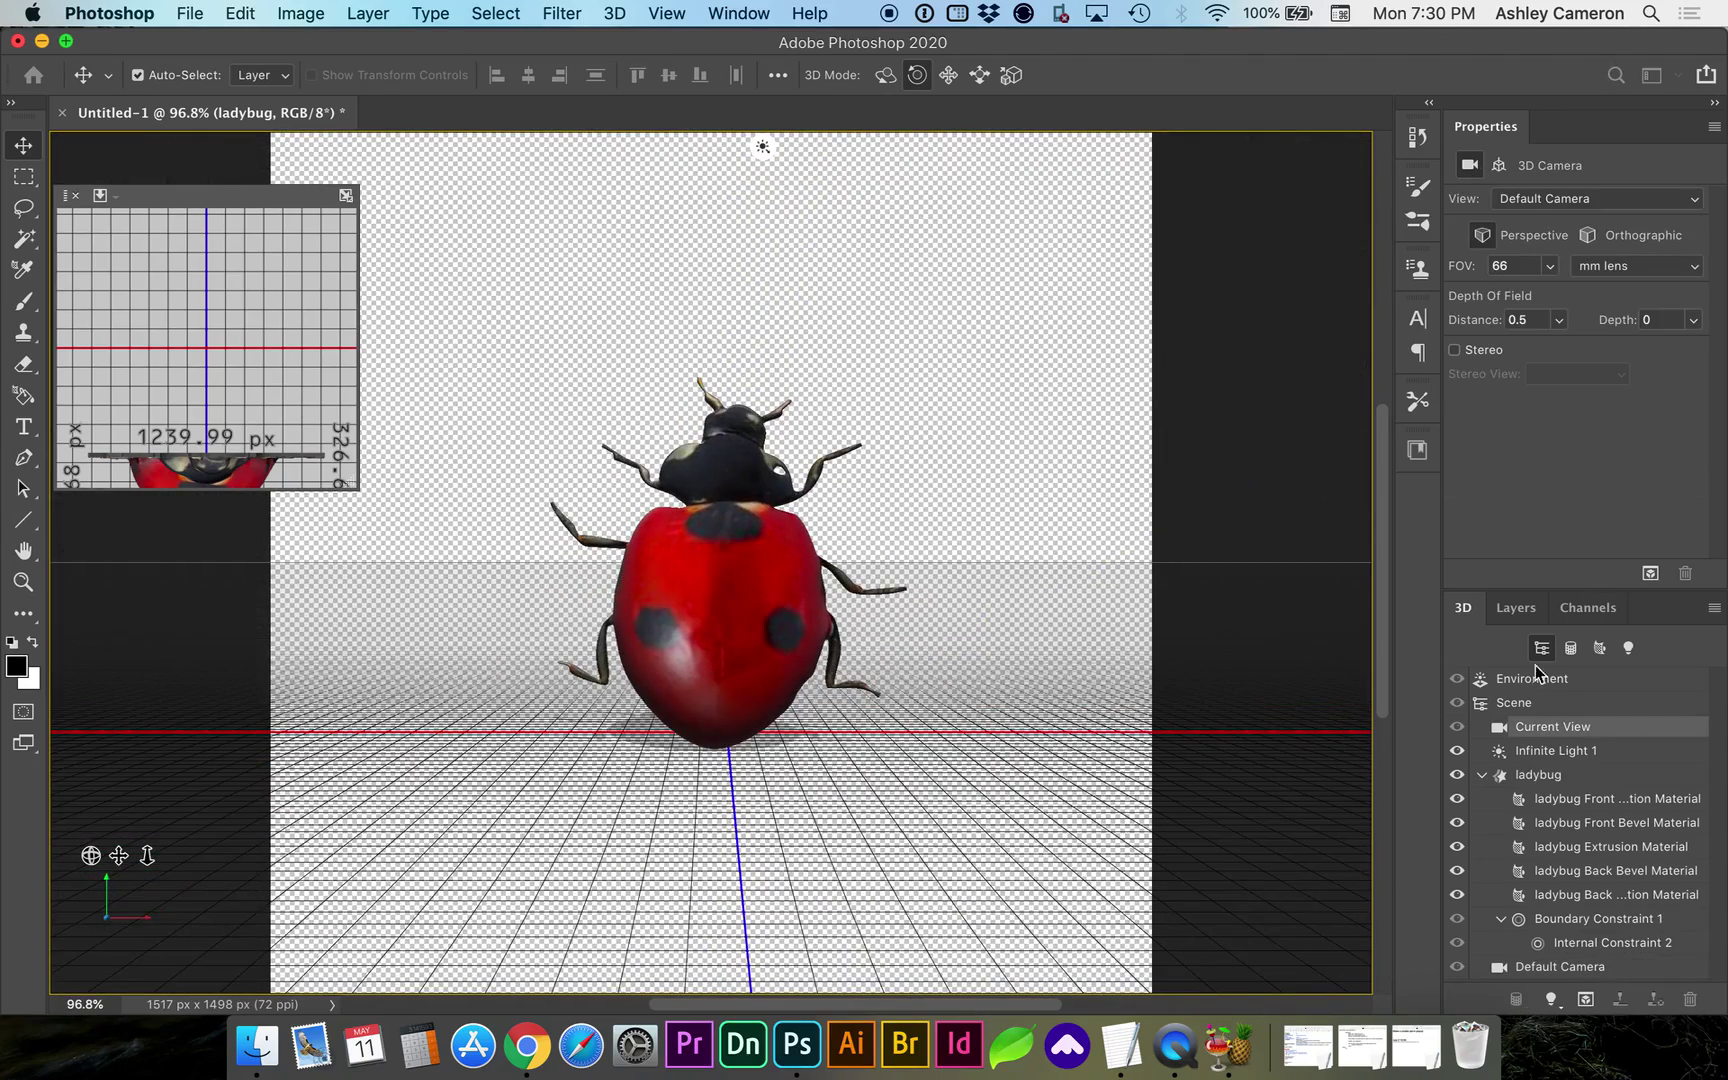
# Save the ladybug mesh's extrusion presets as ladybug.p3e in the Repousse folder.
pyautogui.click(1514, 609)
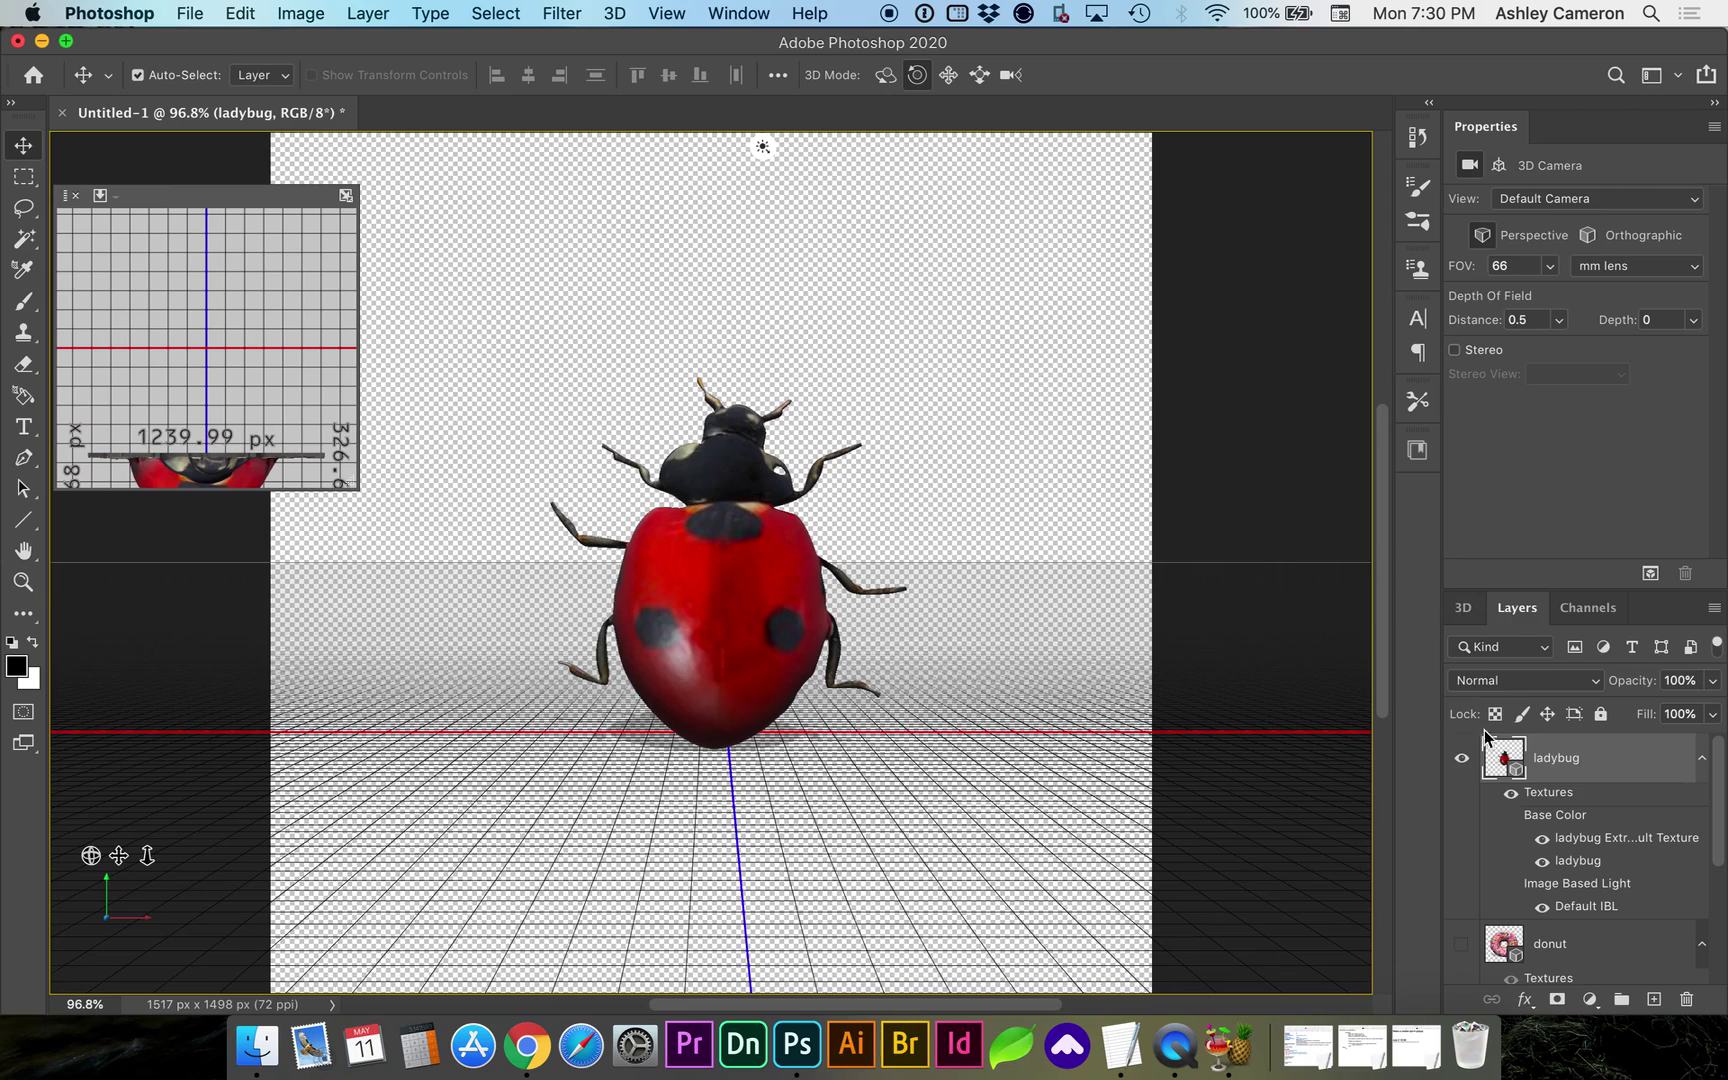
pyautogui.click(1470, 612)
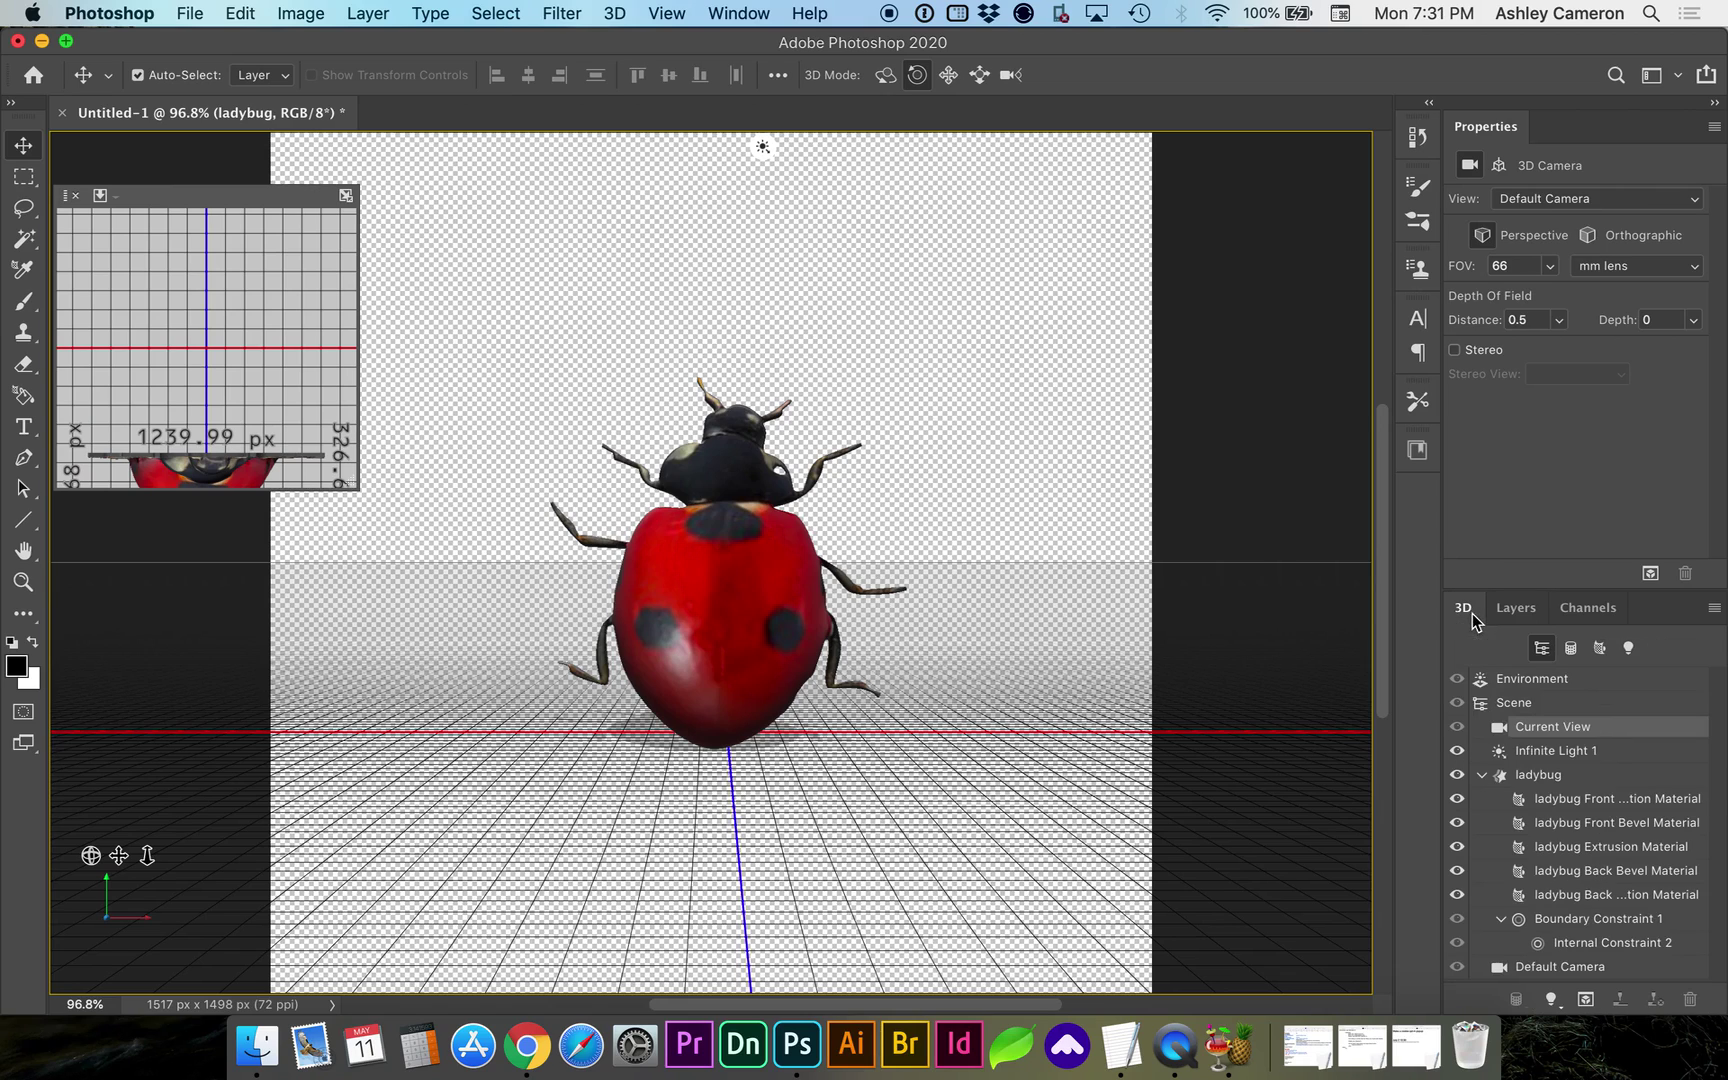
pyautogui.click(1538, 776)
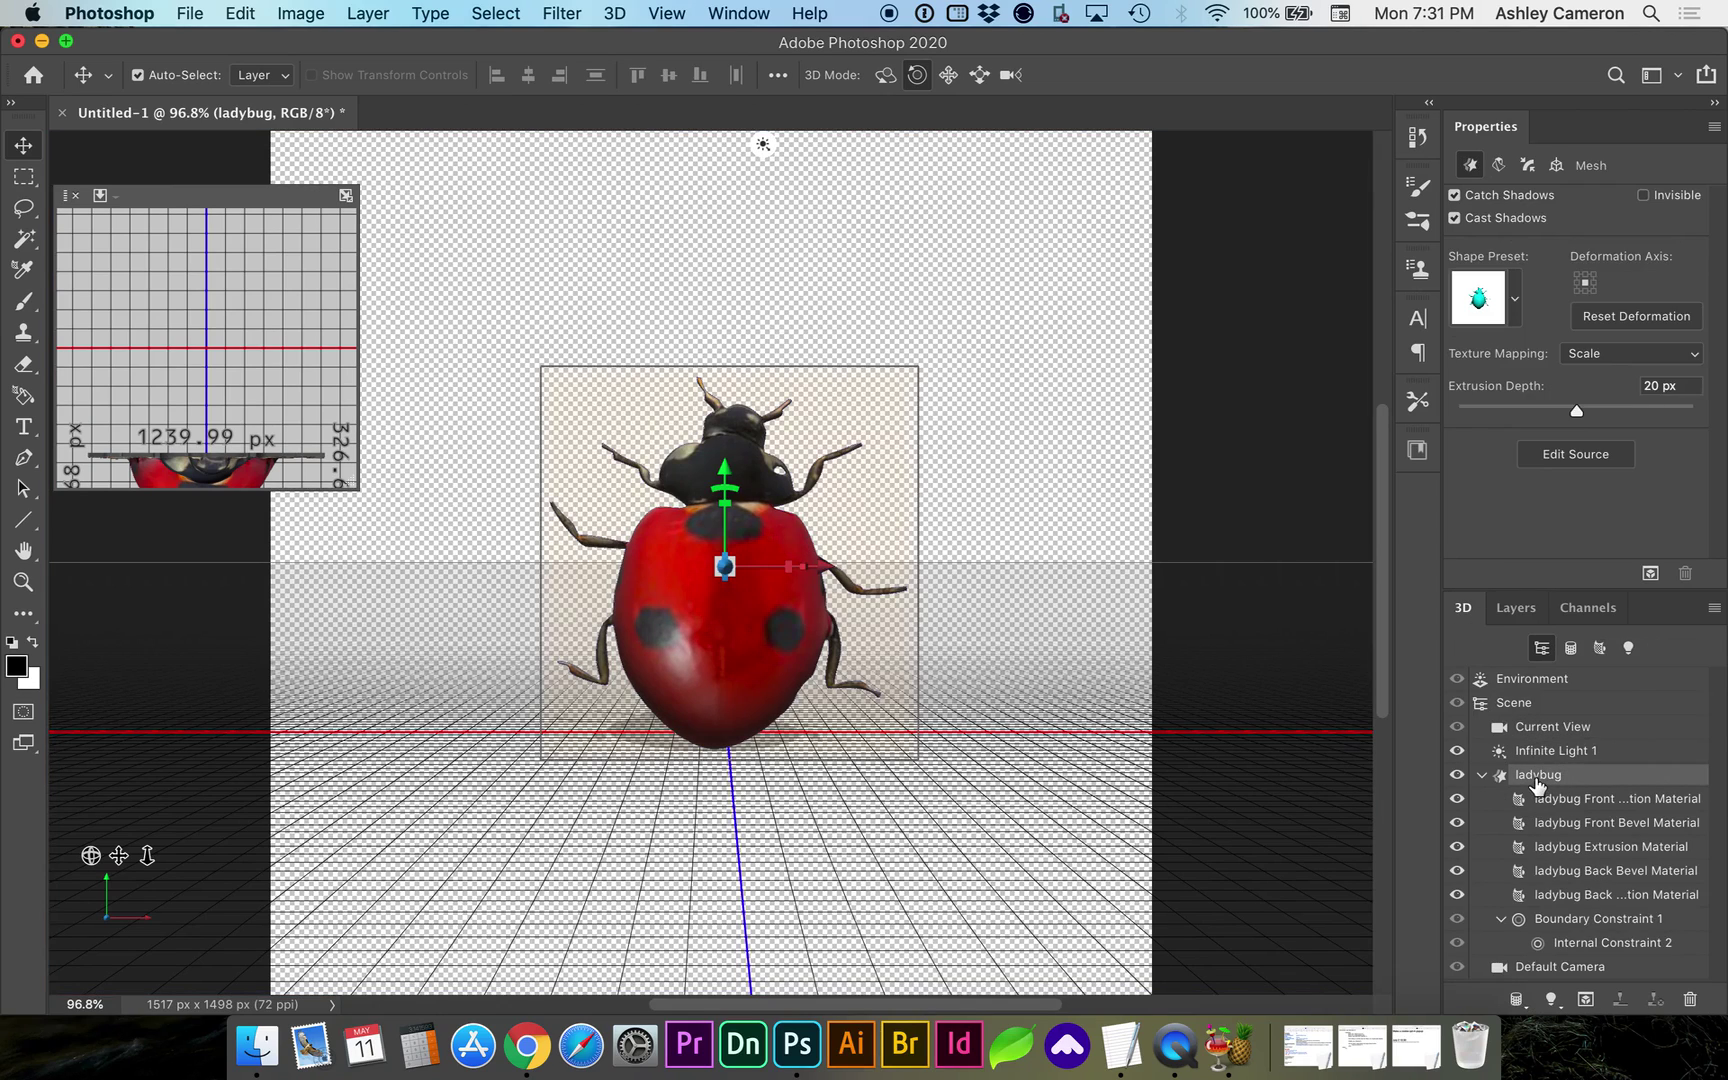
pyautogui.click(1515, 297)
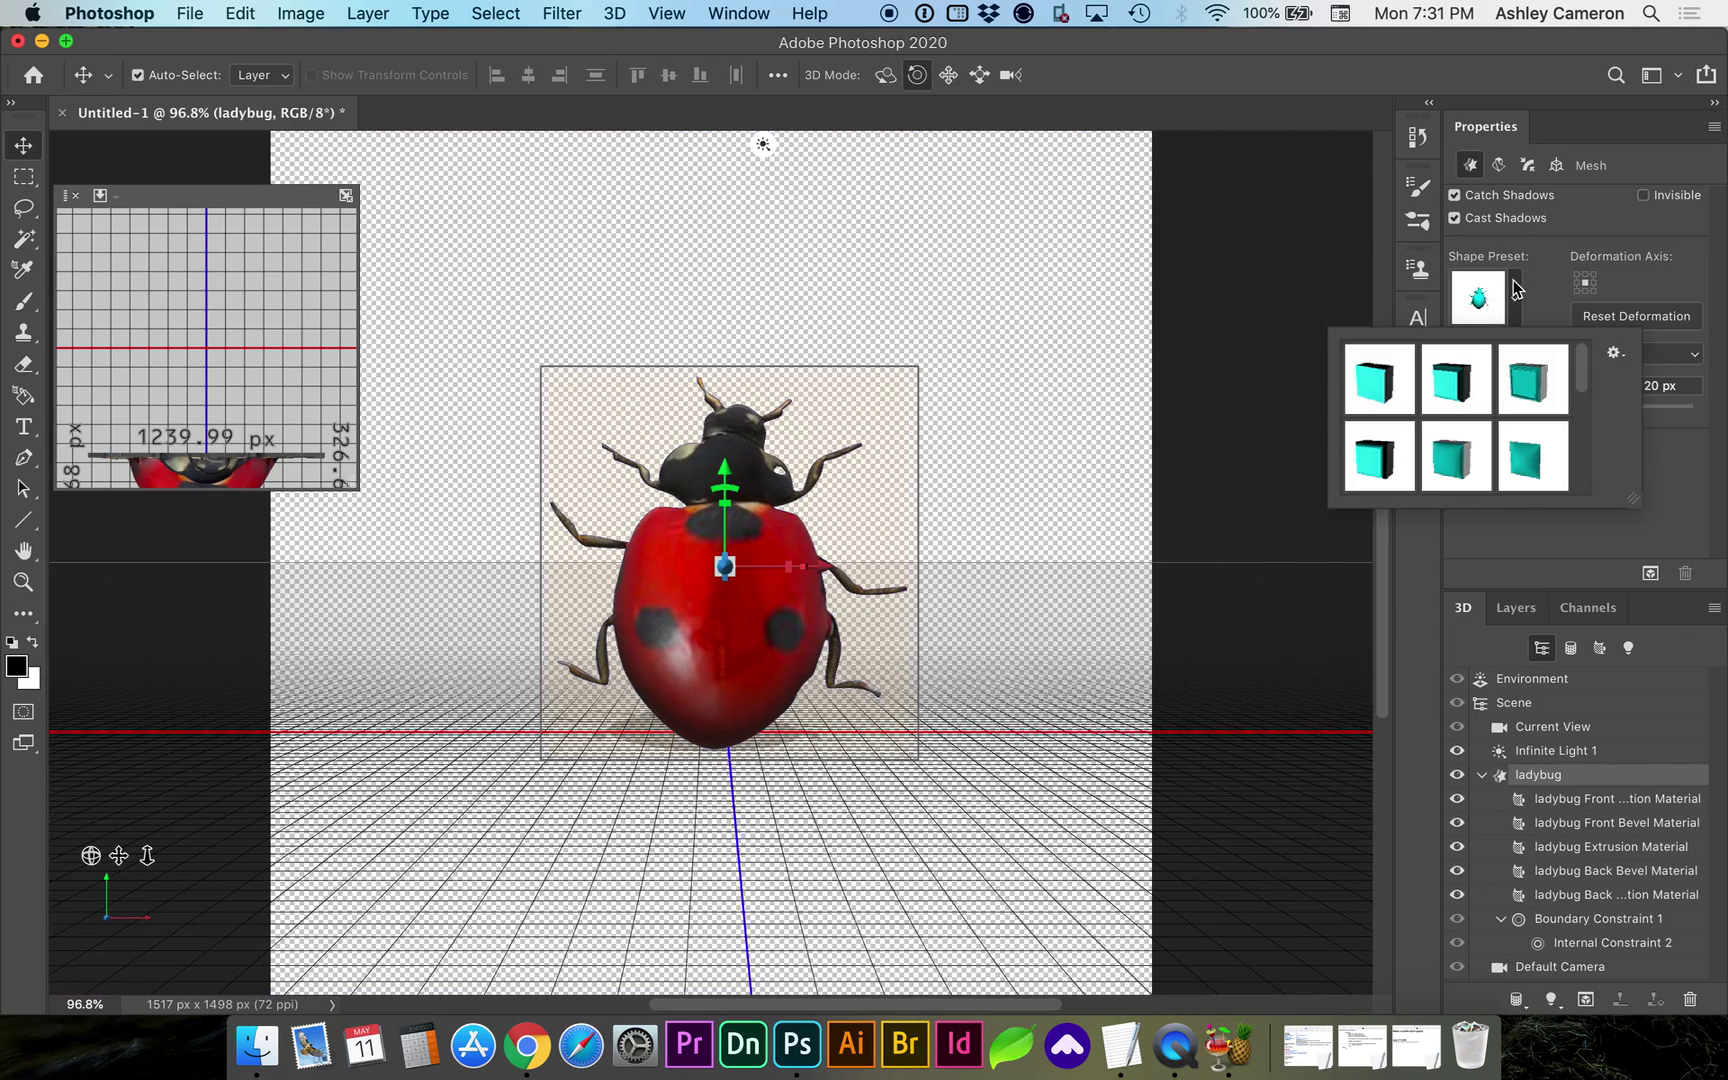
pyautogui.click(1615, 354)
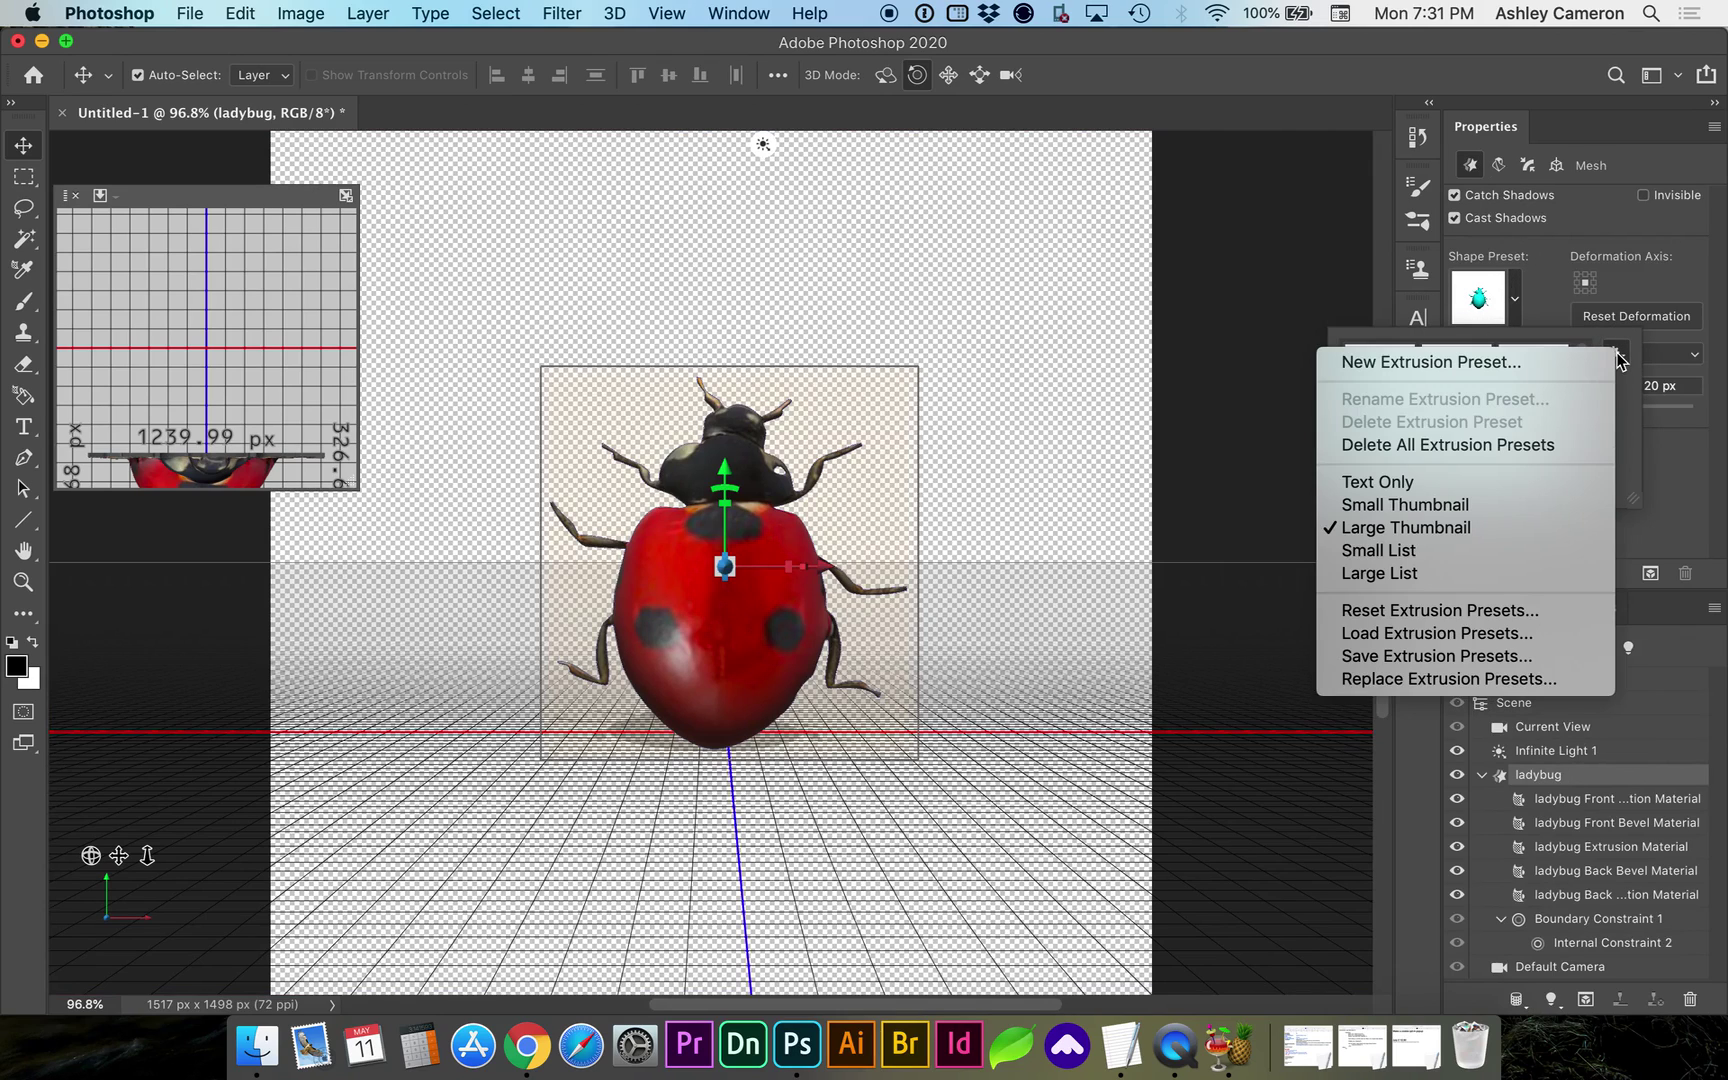
pyautogui.click(1476, 657)
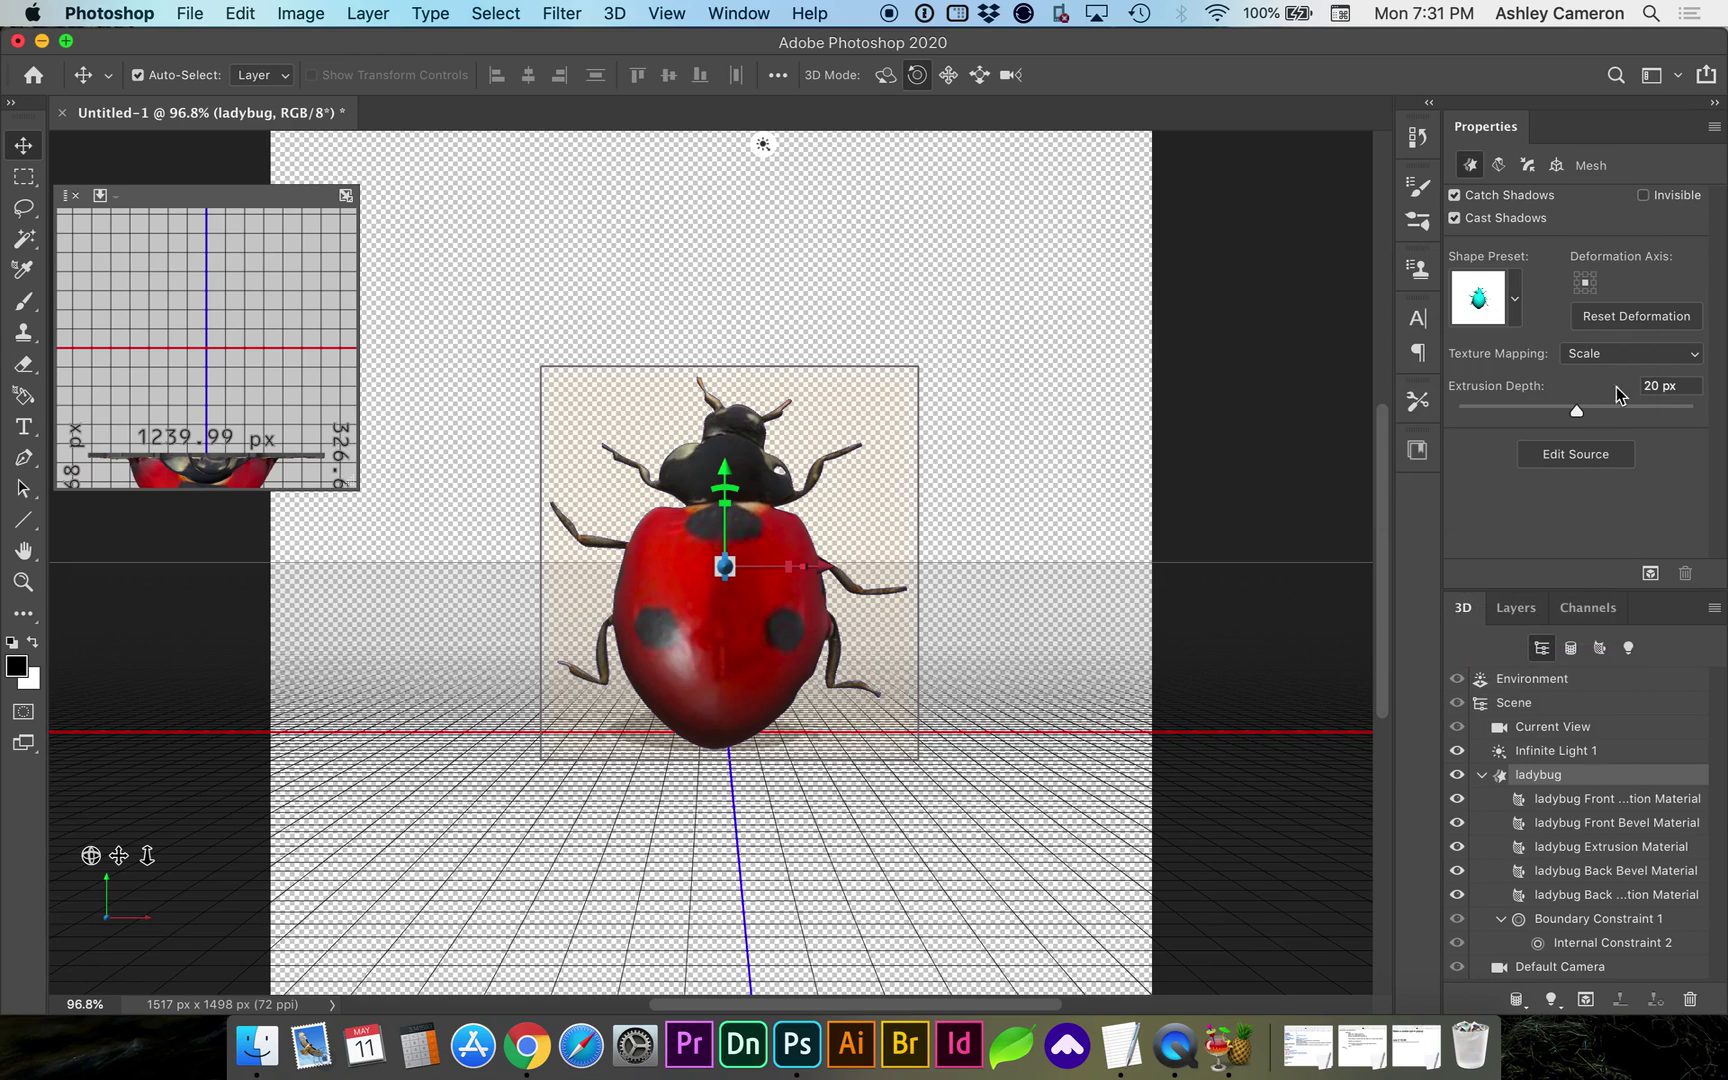
pyautogui.write('ladybug.p3e')
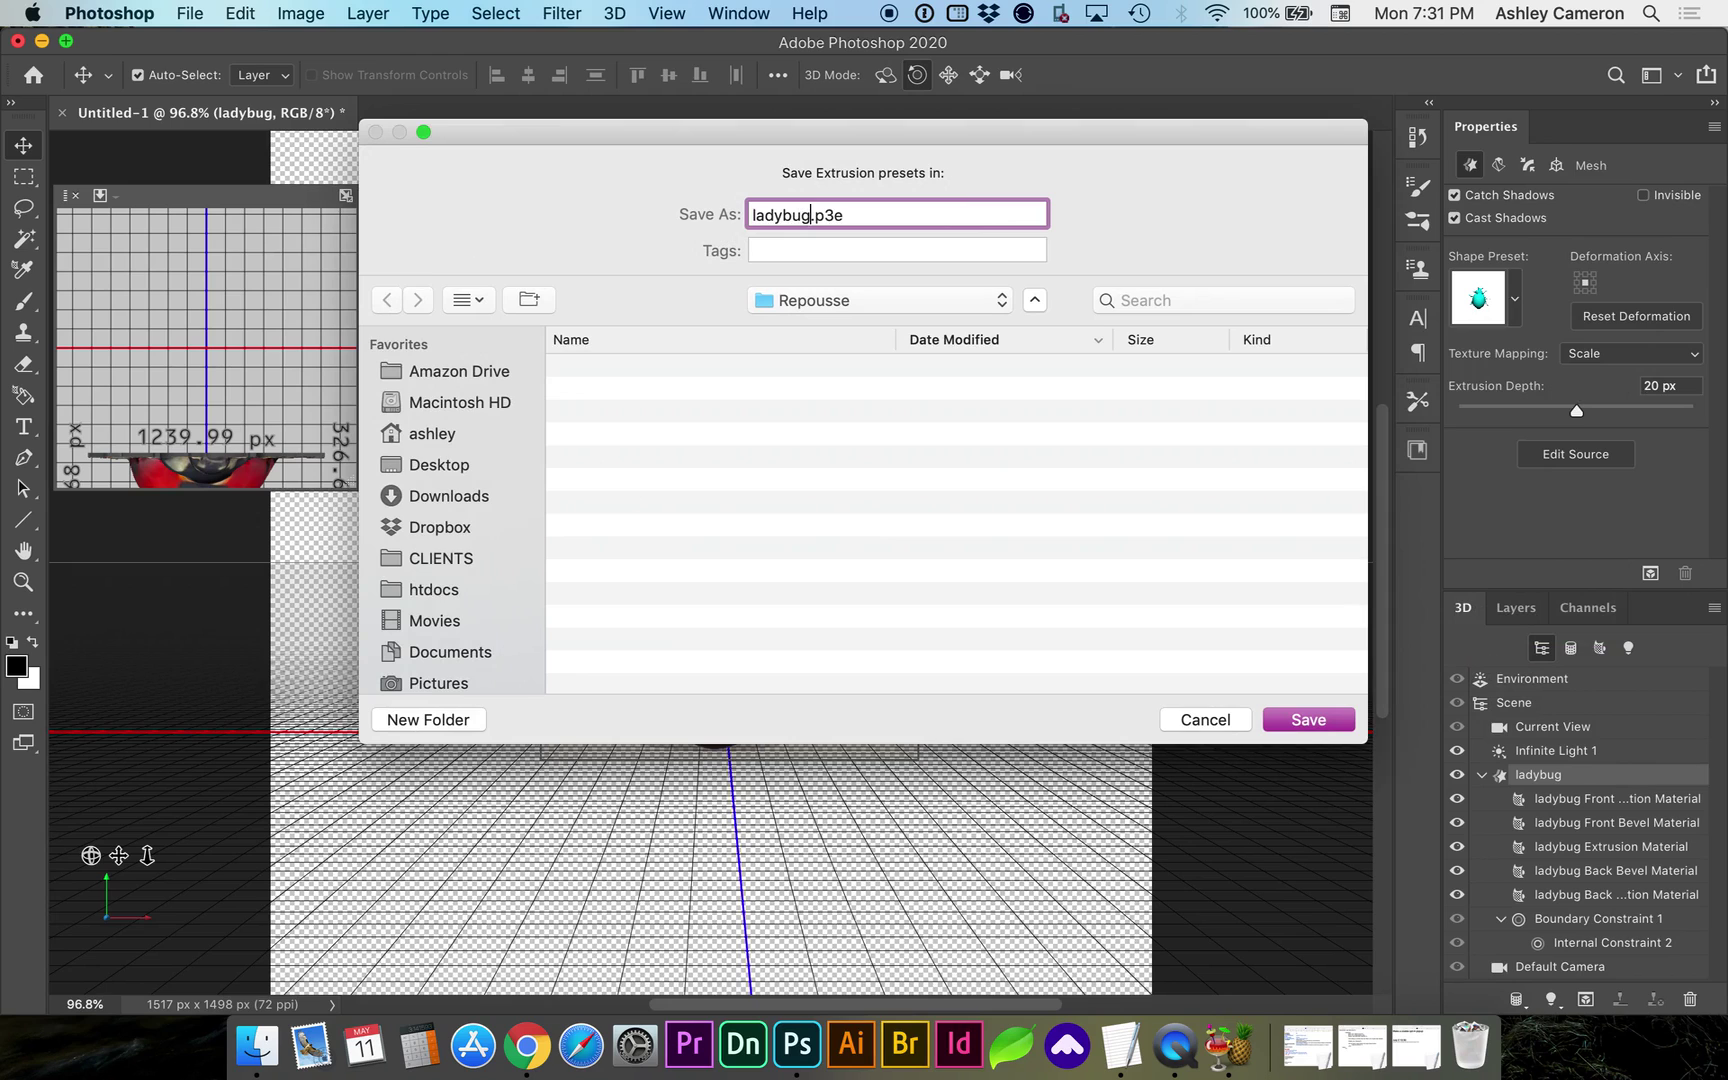
pyautogui.press('Return')
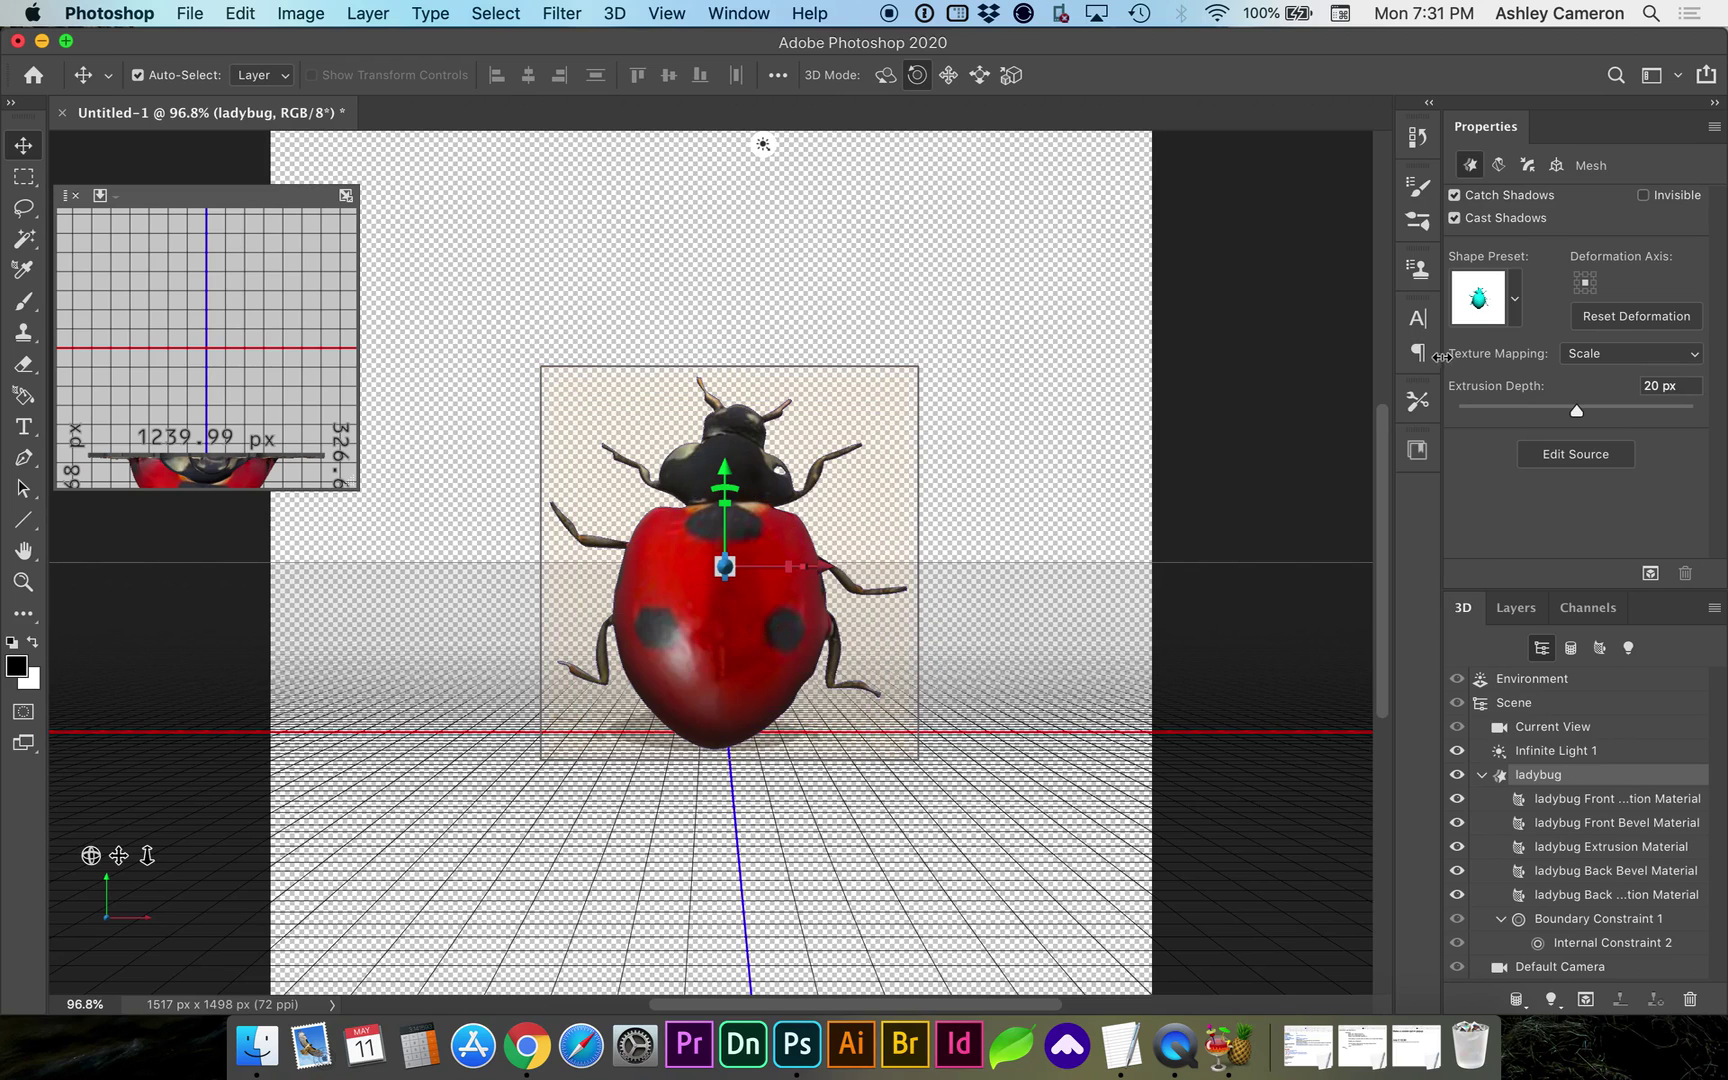
pyautogui.click(1514, 298)
pyautogui.press('Escape')
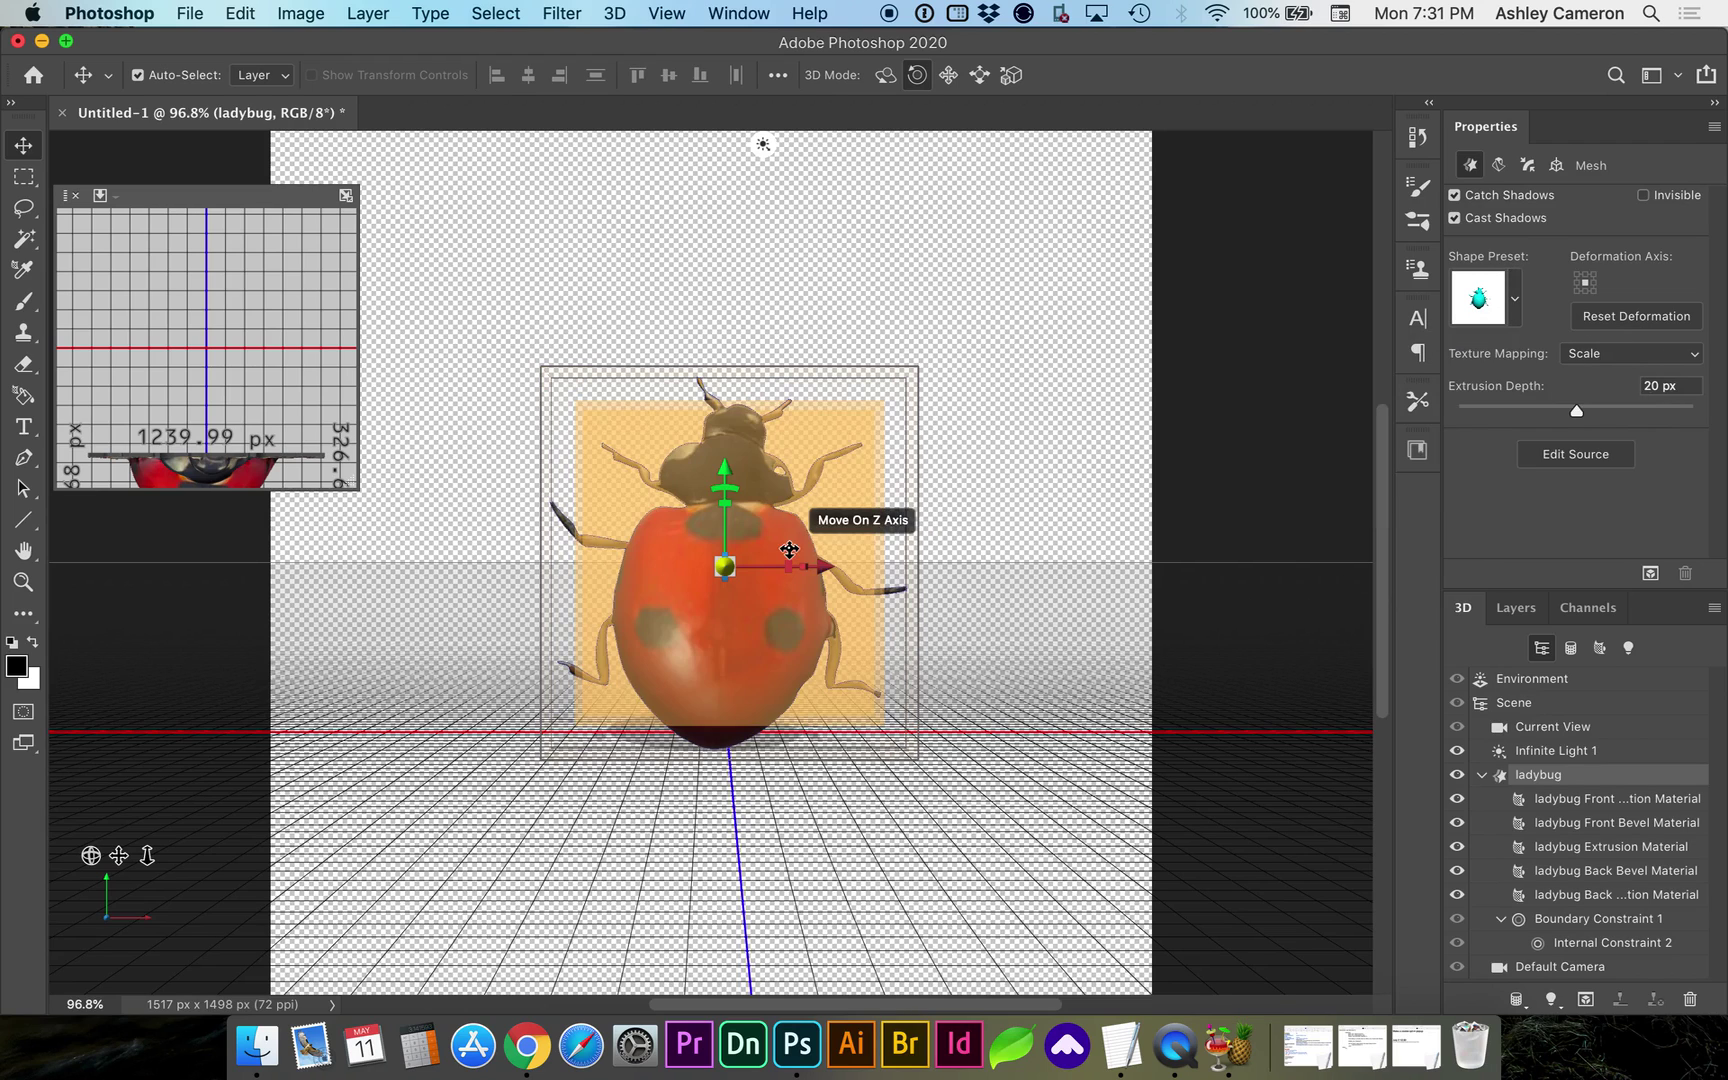
# Hide the ladybug layer, show the pencil layer and create a 3D extrusion from it.
pyautogui.click(1516, 607)
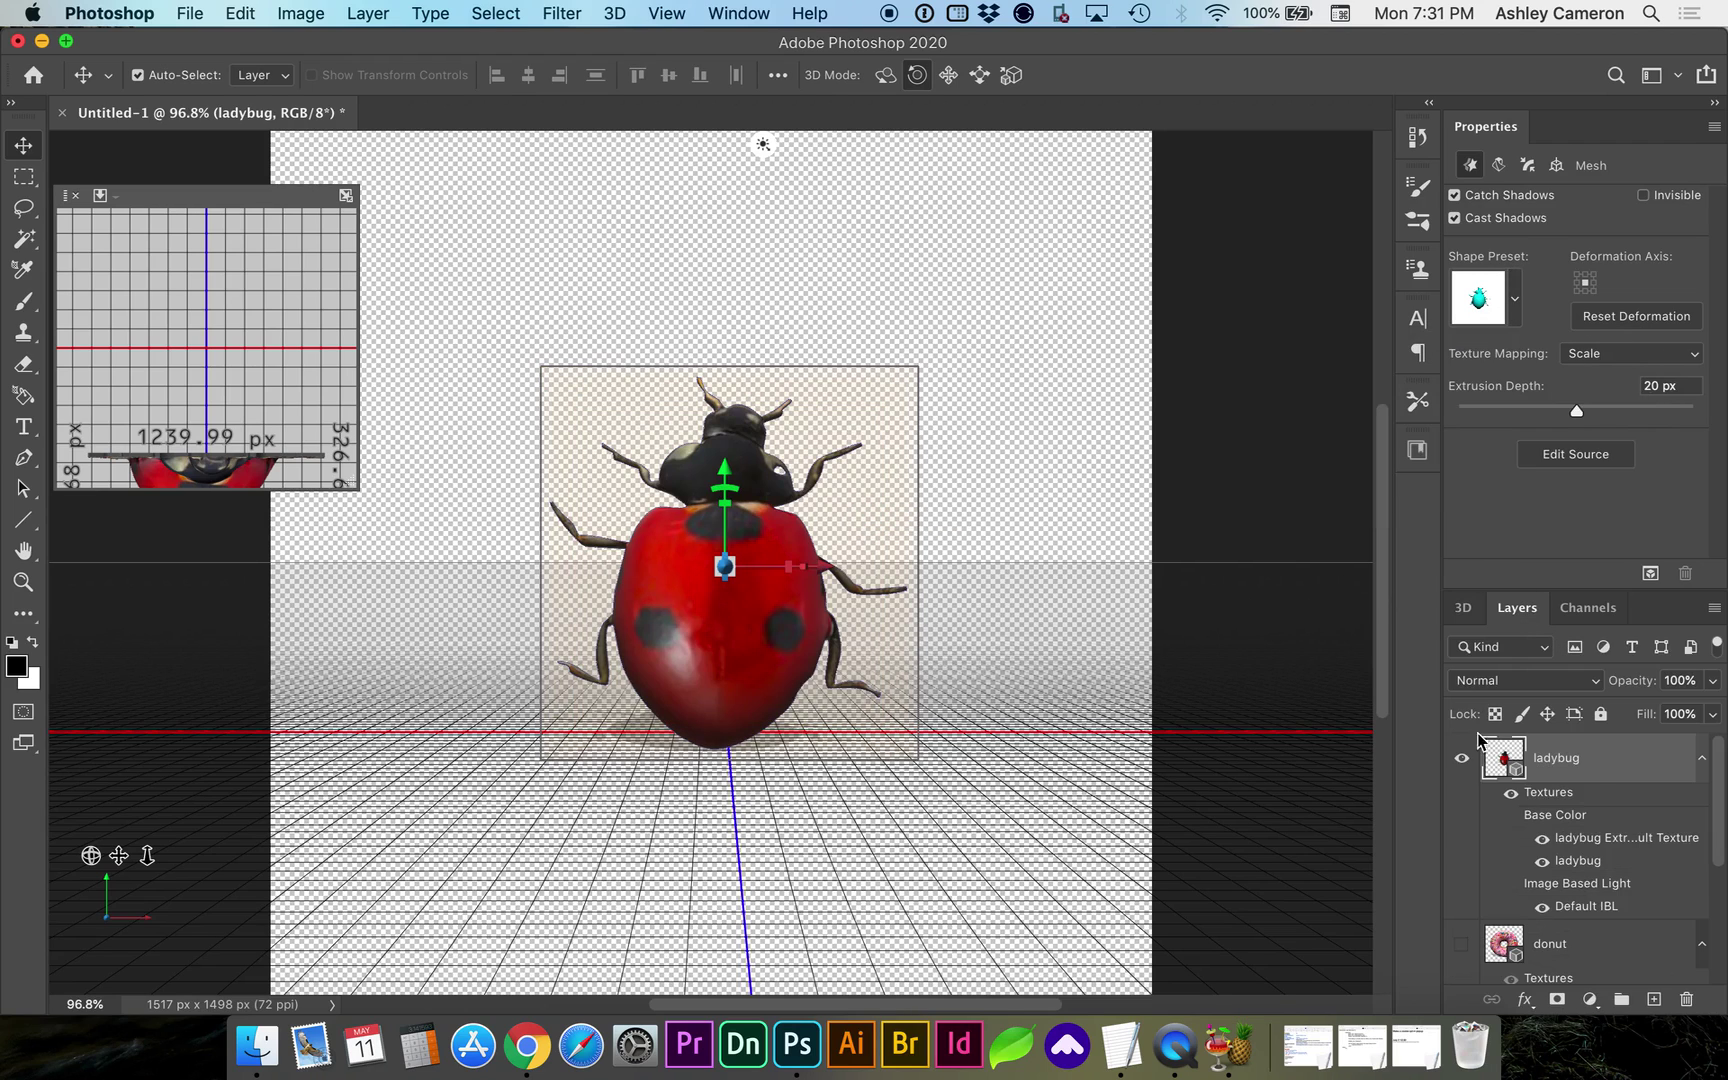
pyautogui.click(1461, 757)
pyautogui.scroll(-5, 1517, 828)
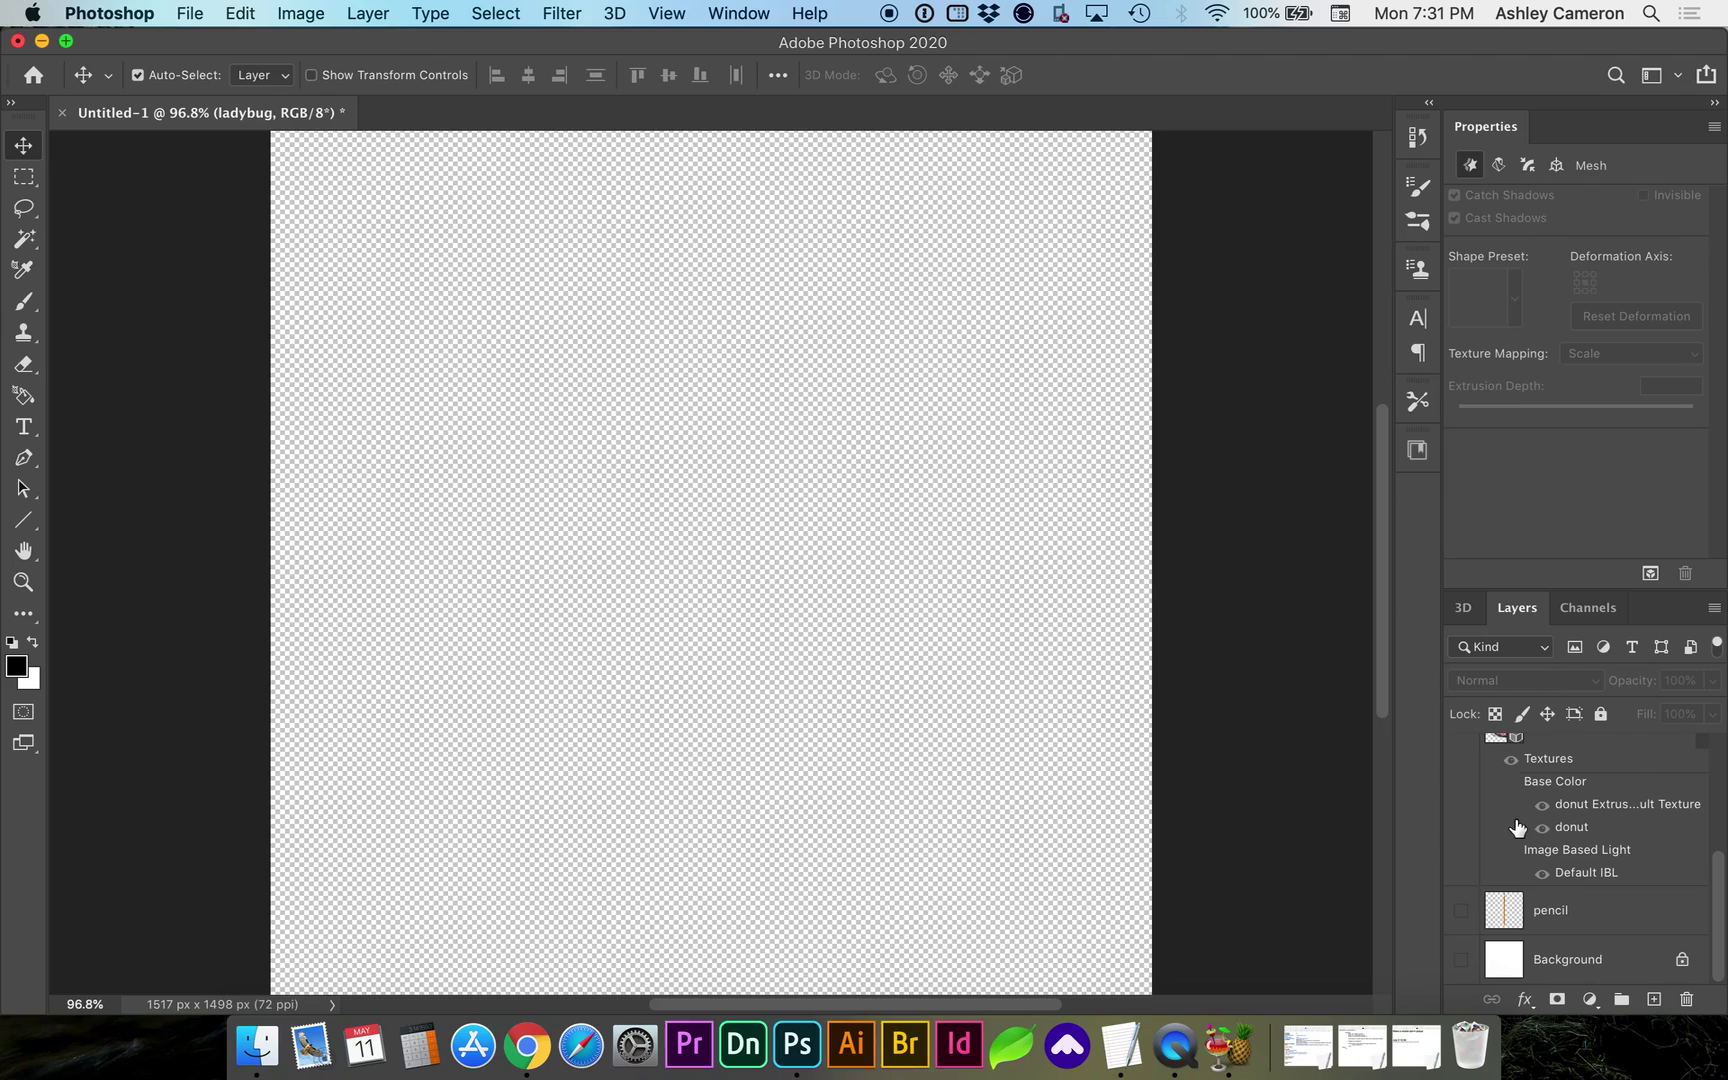
pyautogui.click(1463, 913)
pyautogui.click(1520, 912)
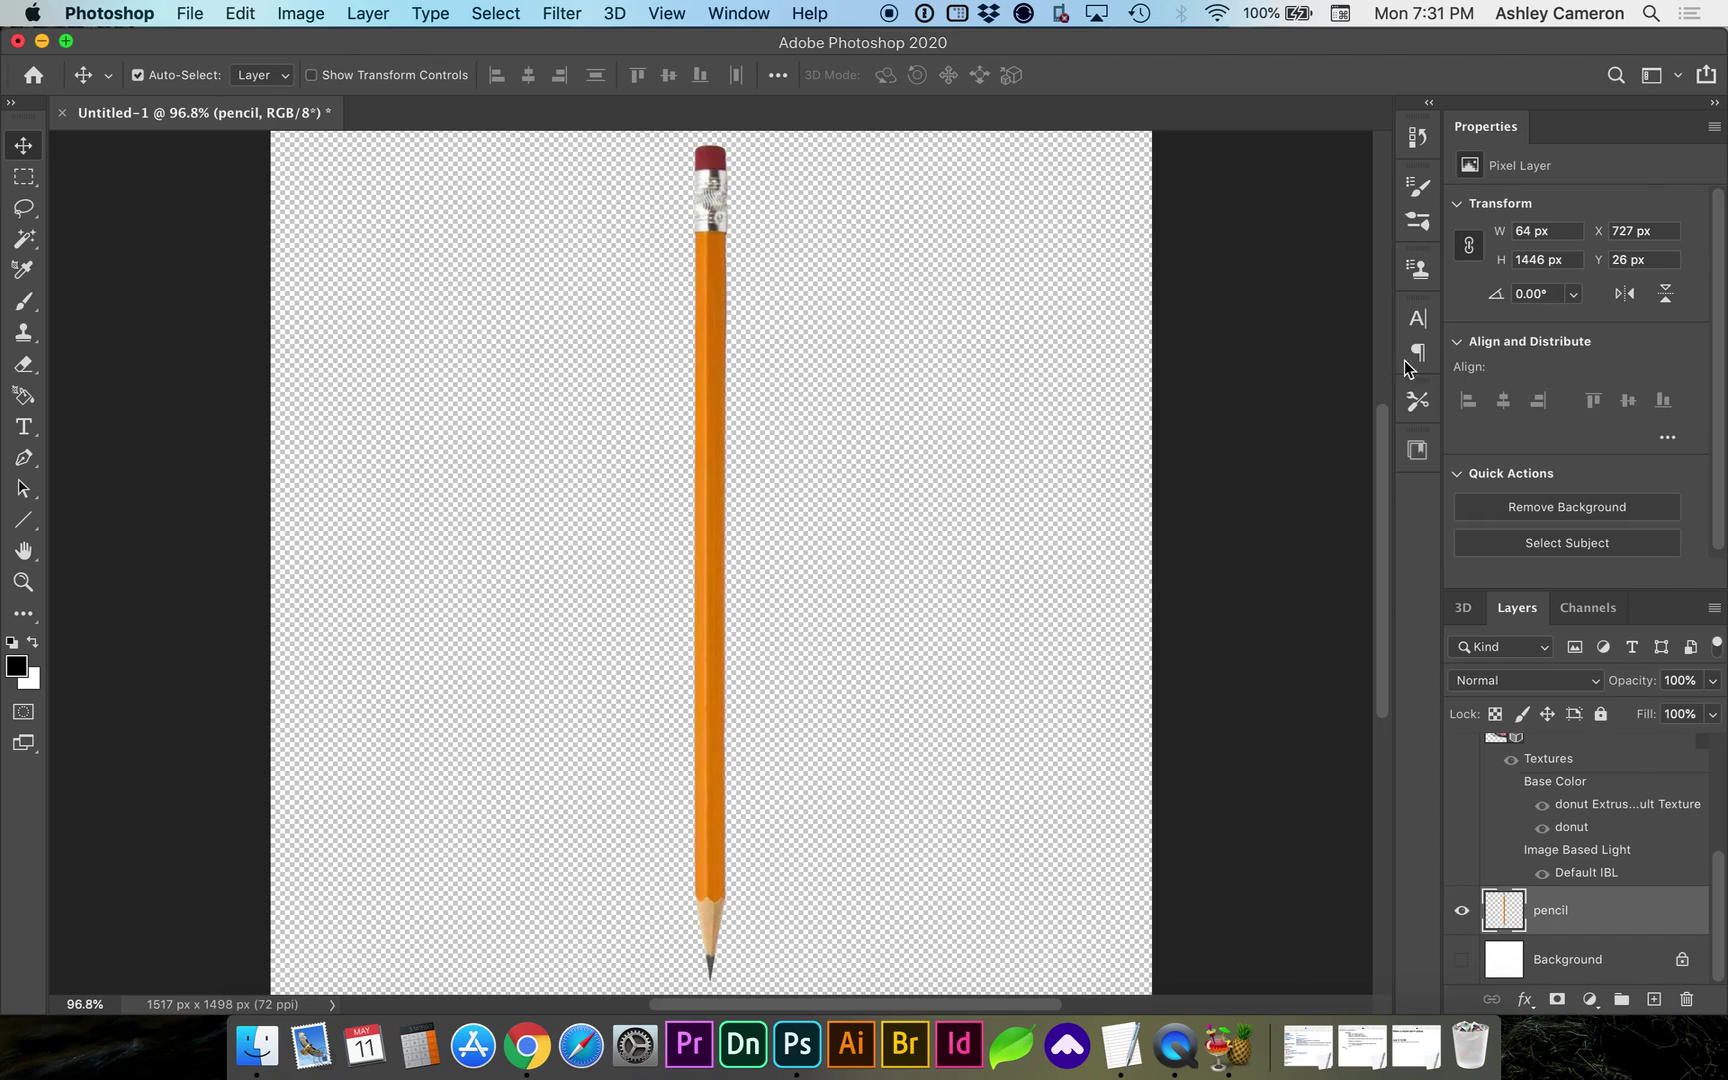
pyautogui.click(1464, 607)
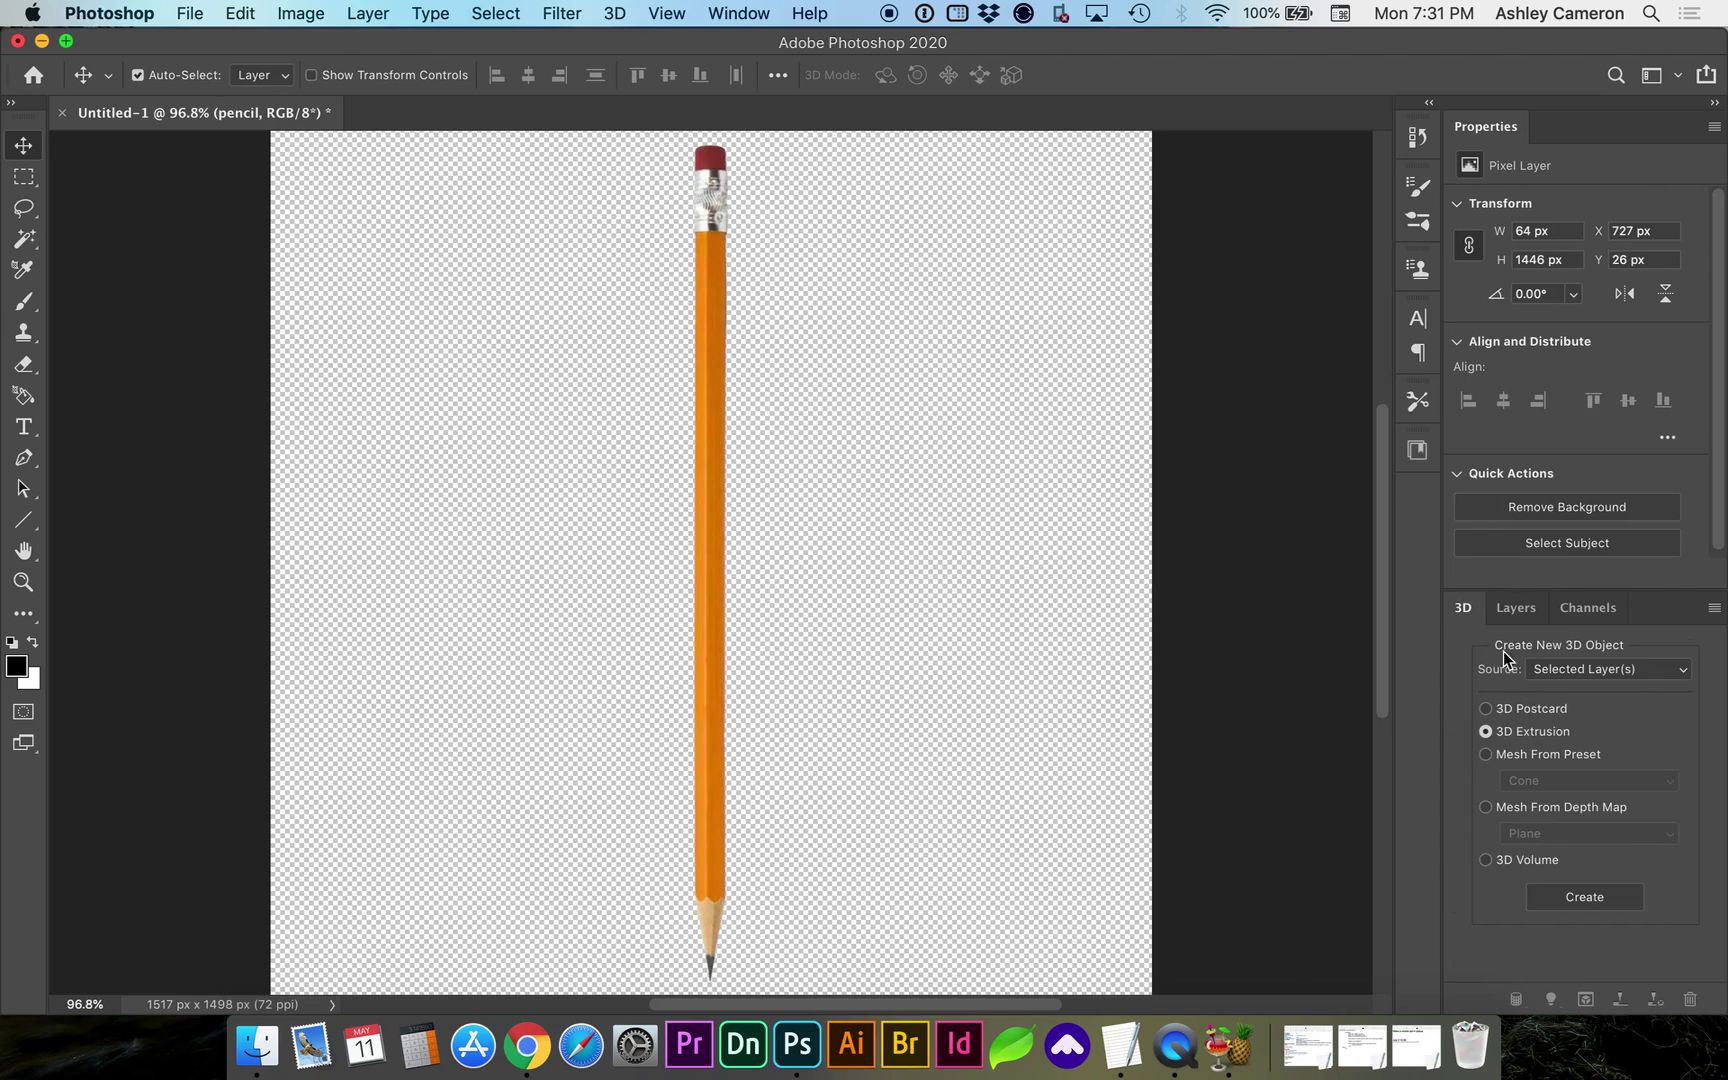
pyautogui.click(1566, 900)
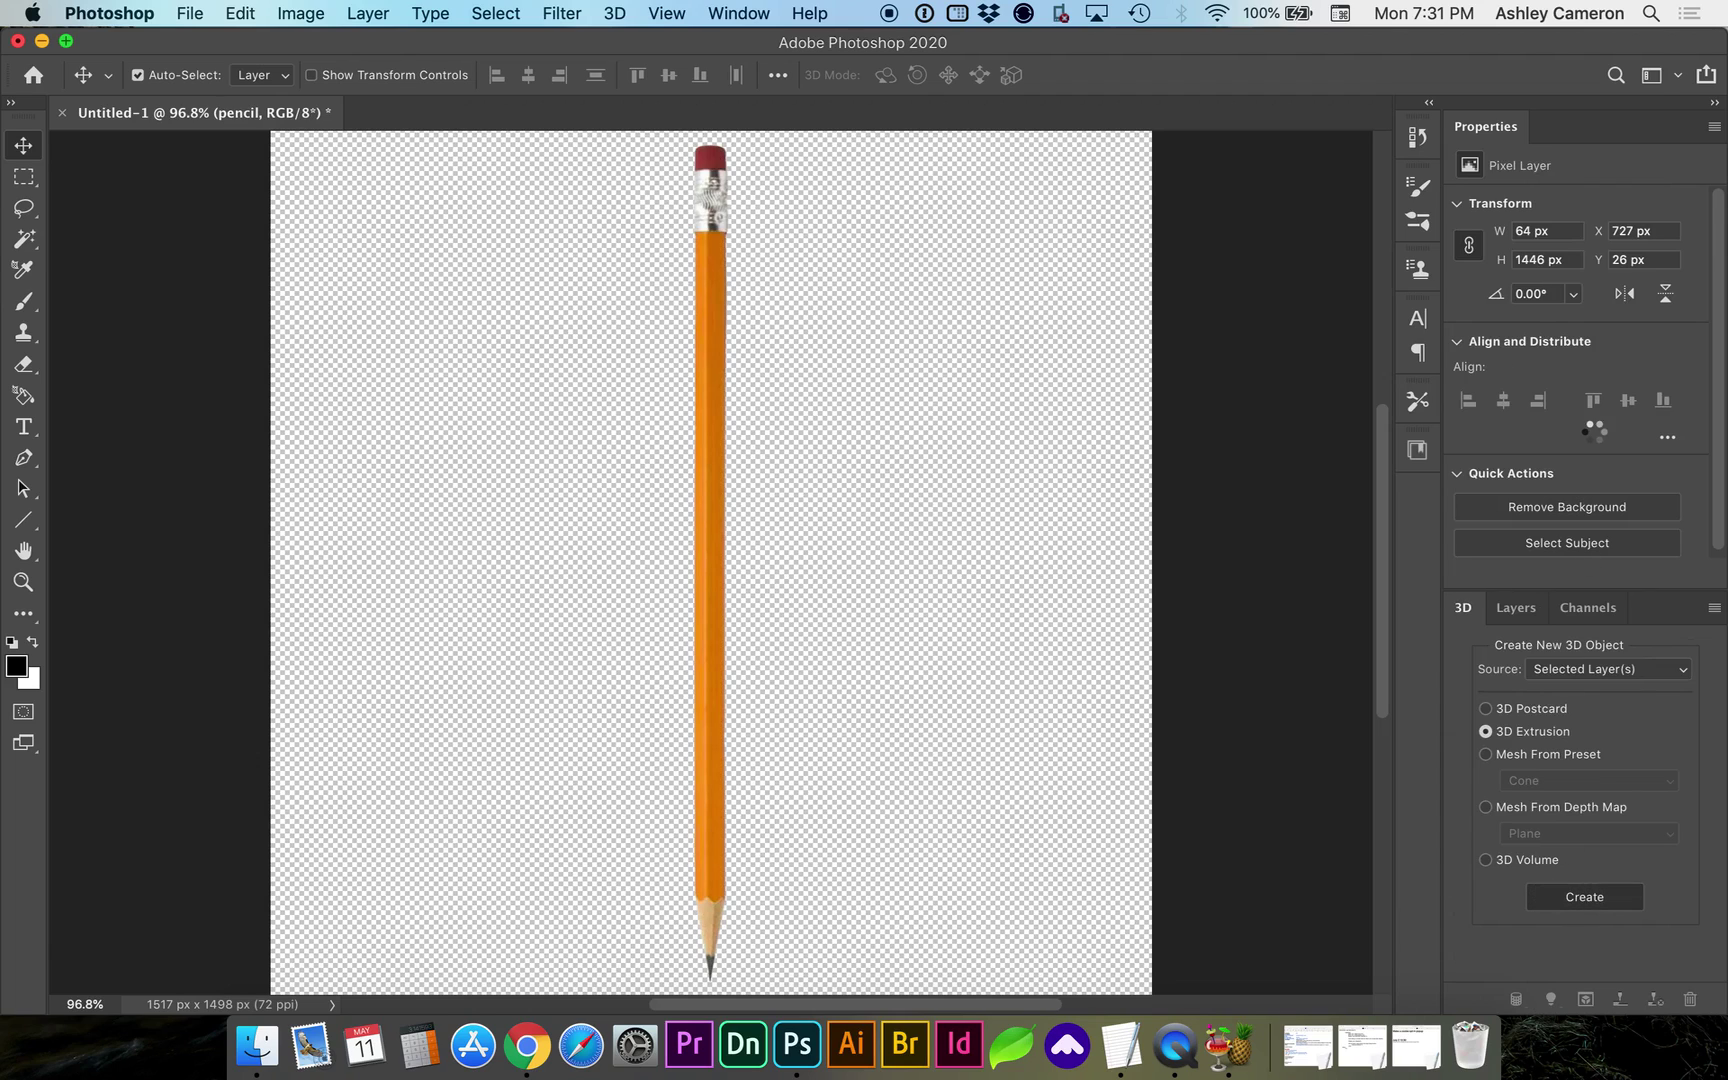
# Inflate the pencil's cap by adjusting its inflation angle and strength.
pyautogui.click(1679, 389)
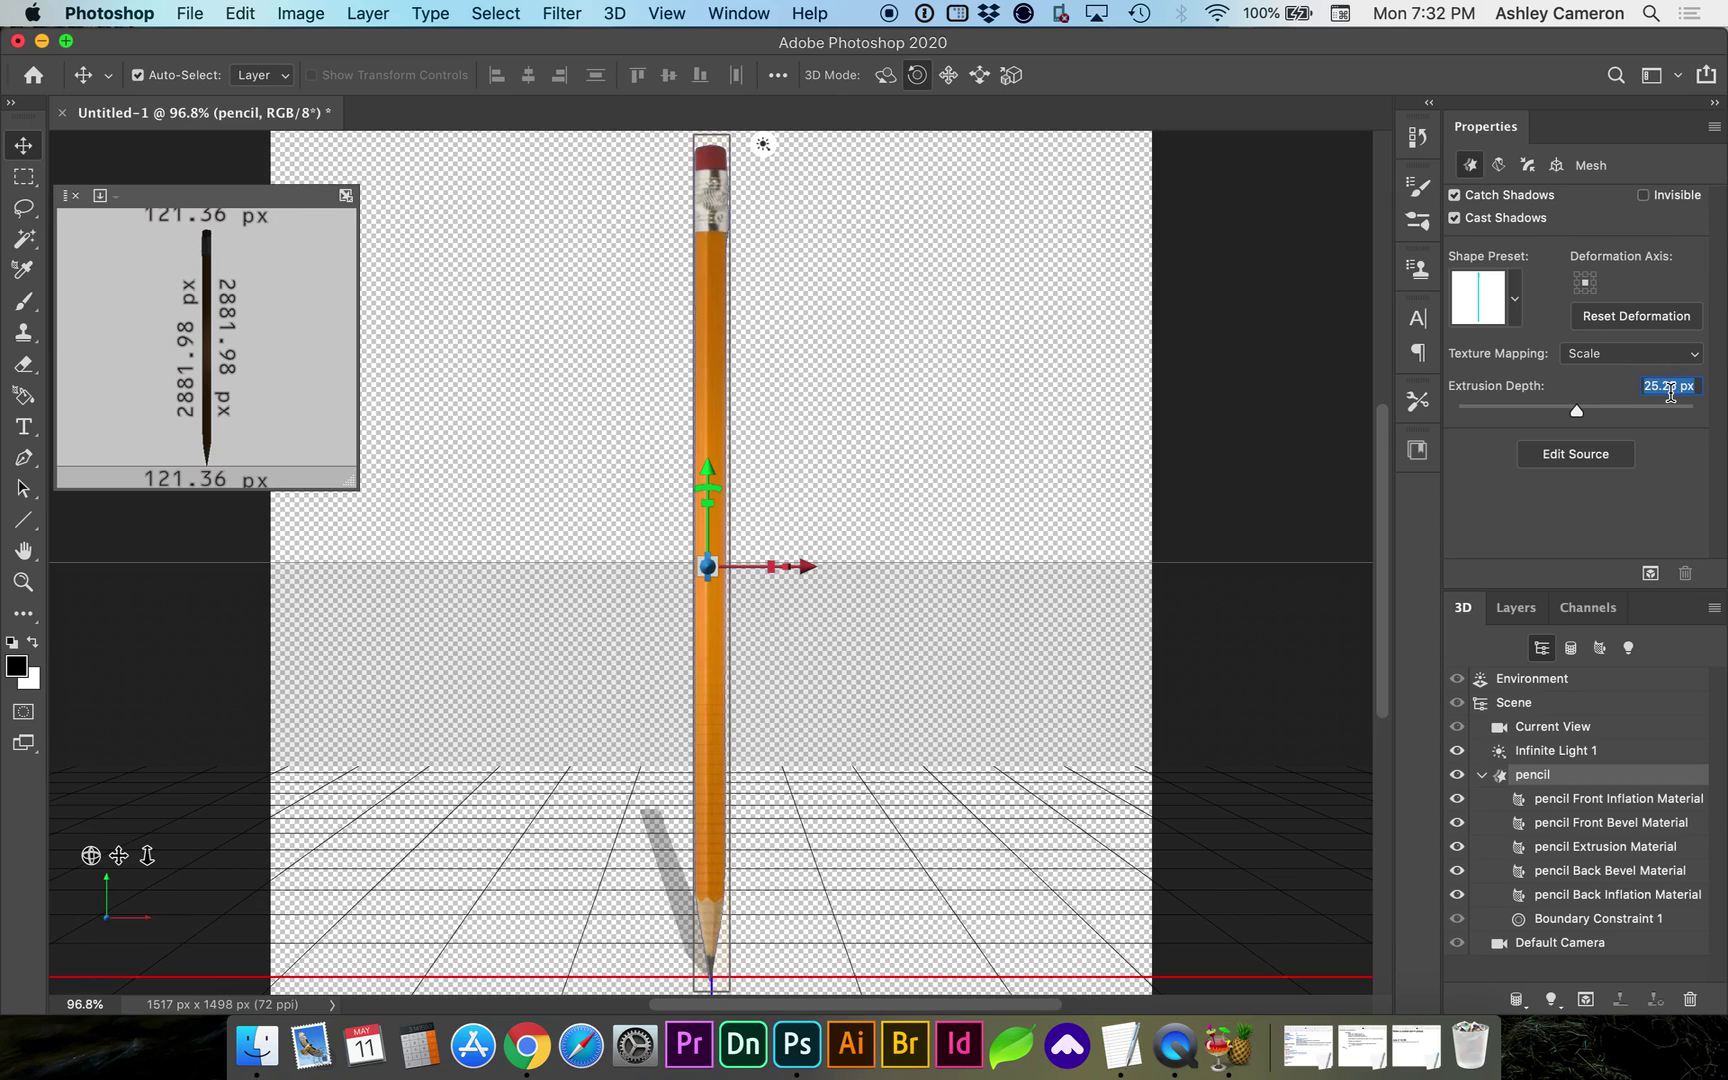
pyautogui.click(1670, 391)
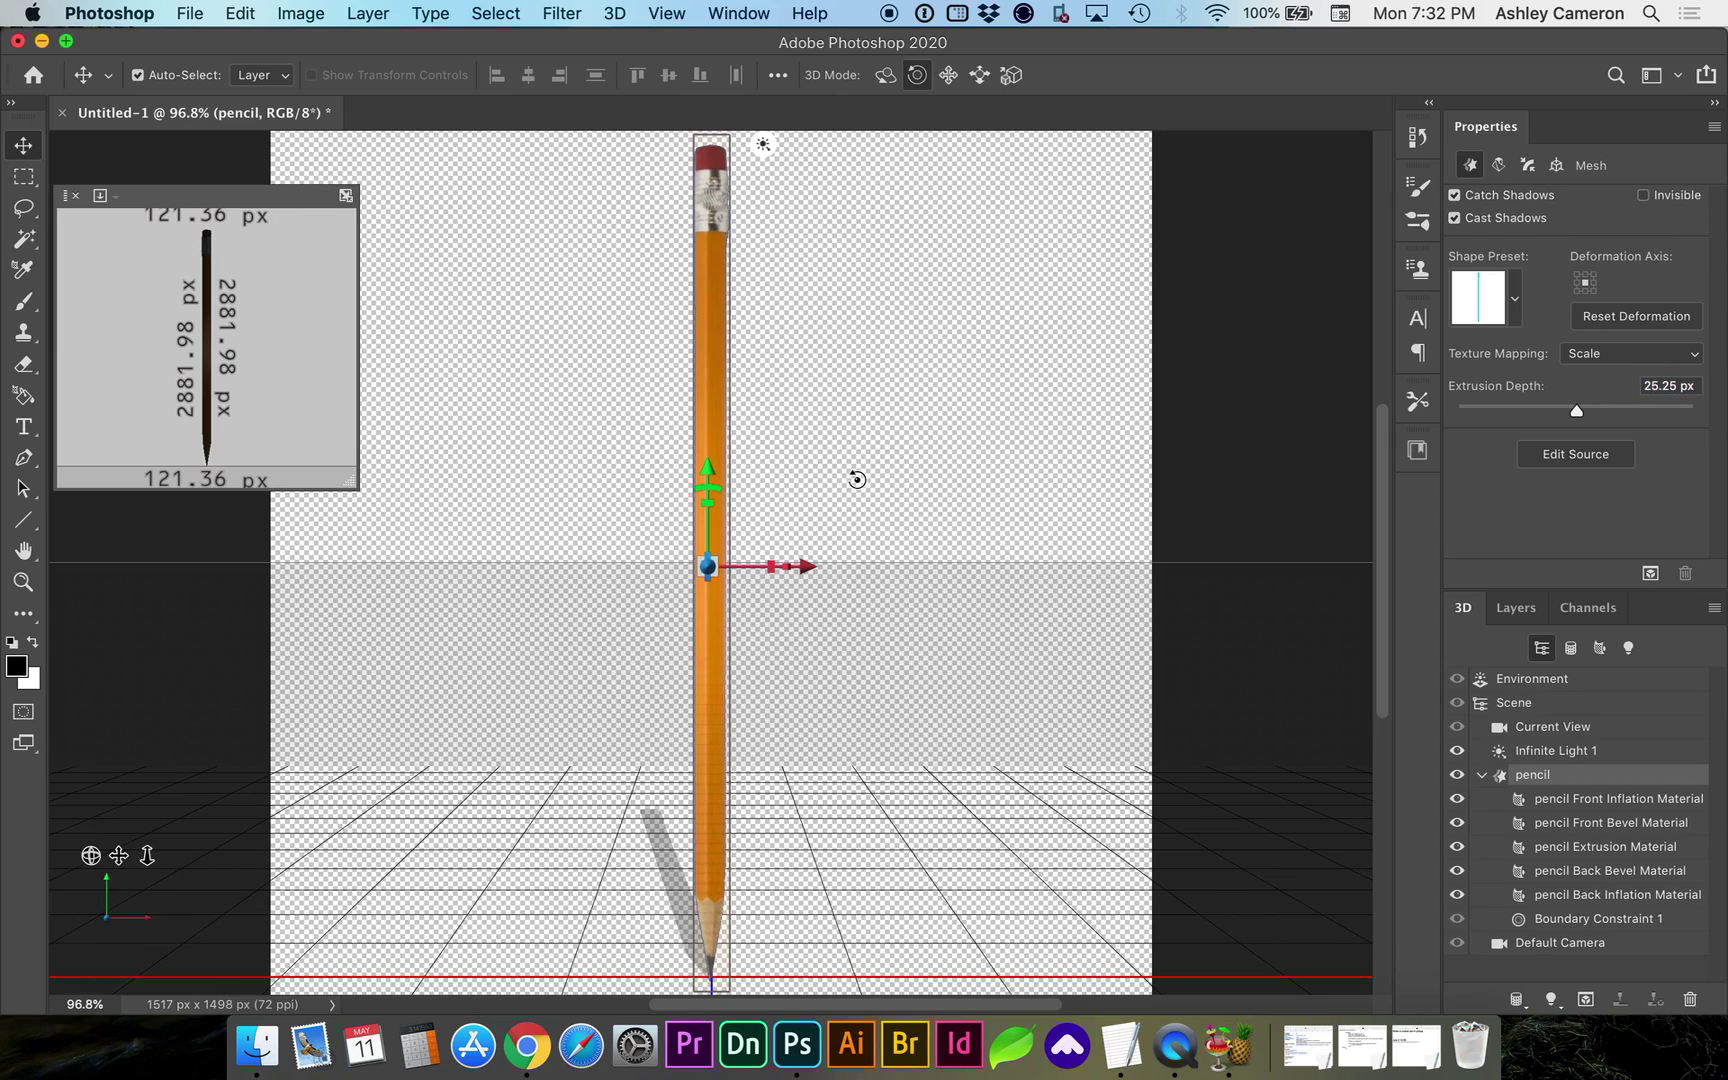
pyautogui.press('v')
pyautogui.press('v')
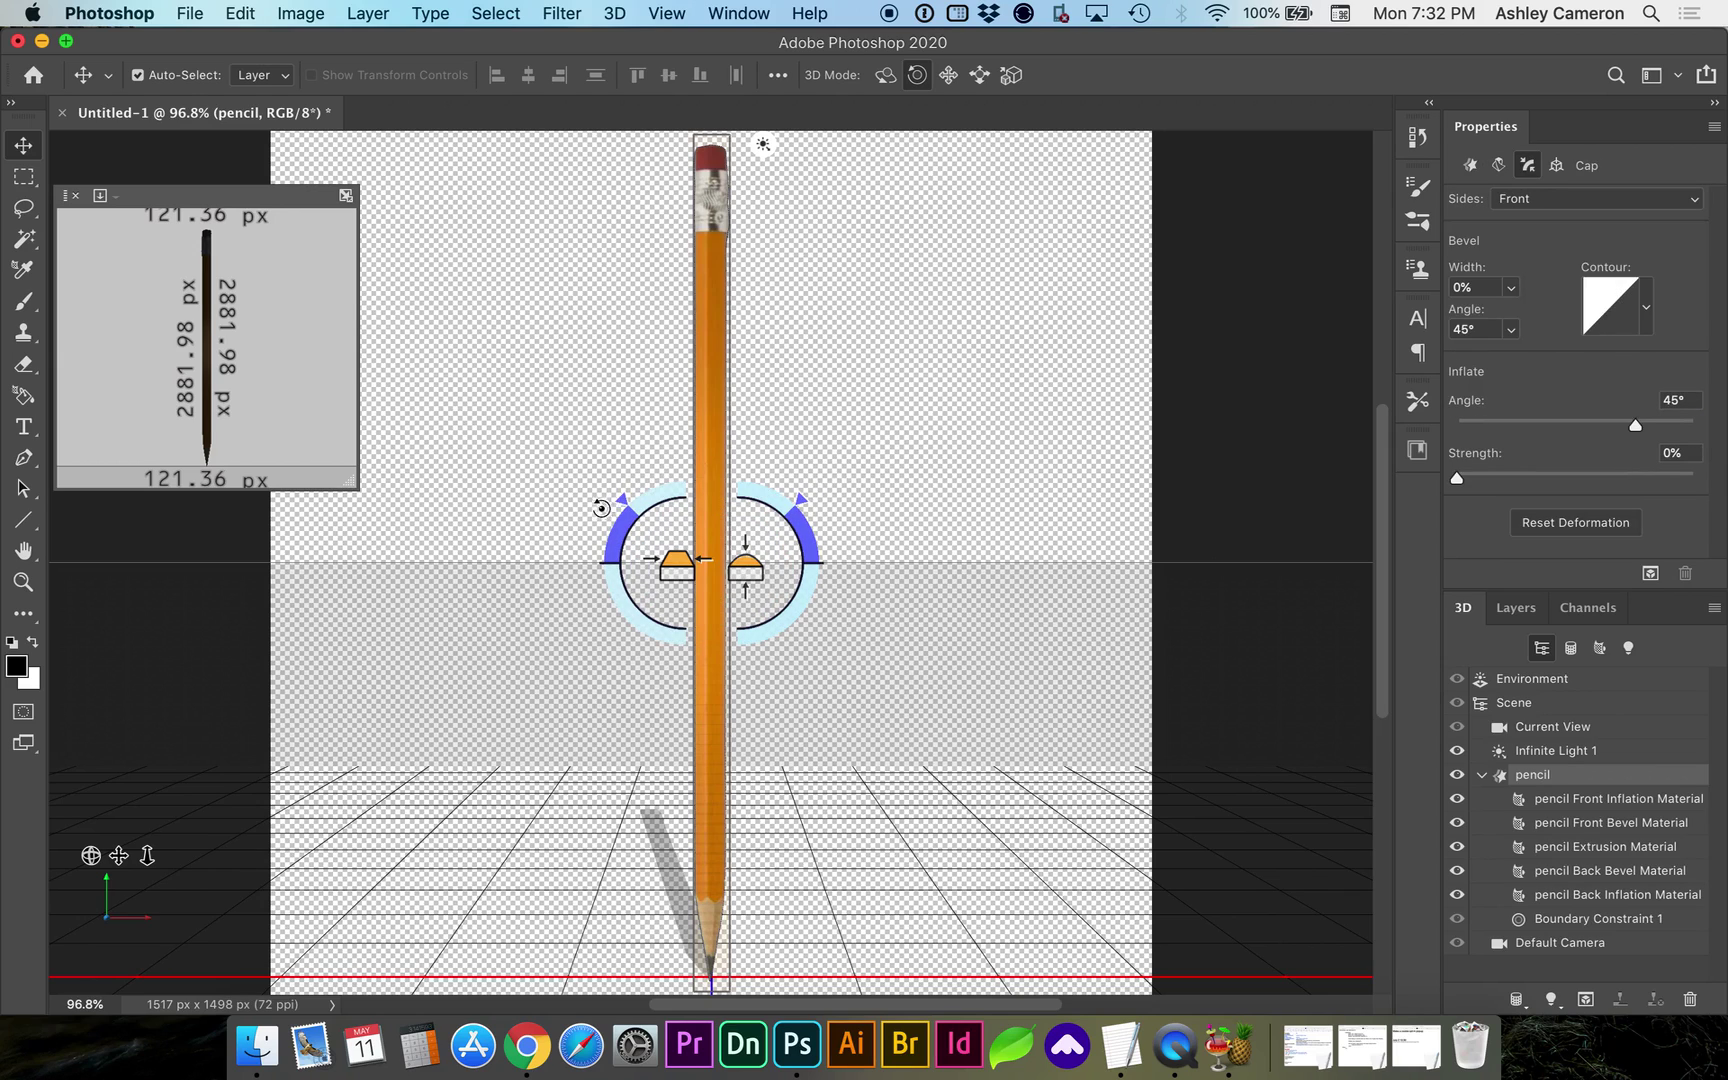
pyautogui.click(1520, 198)
pyautogui.click(1520, 233)
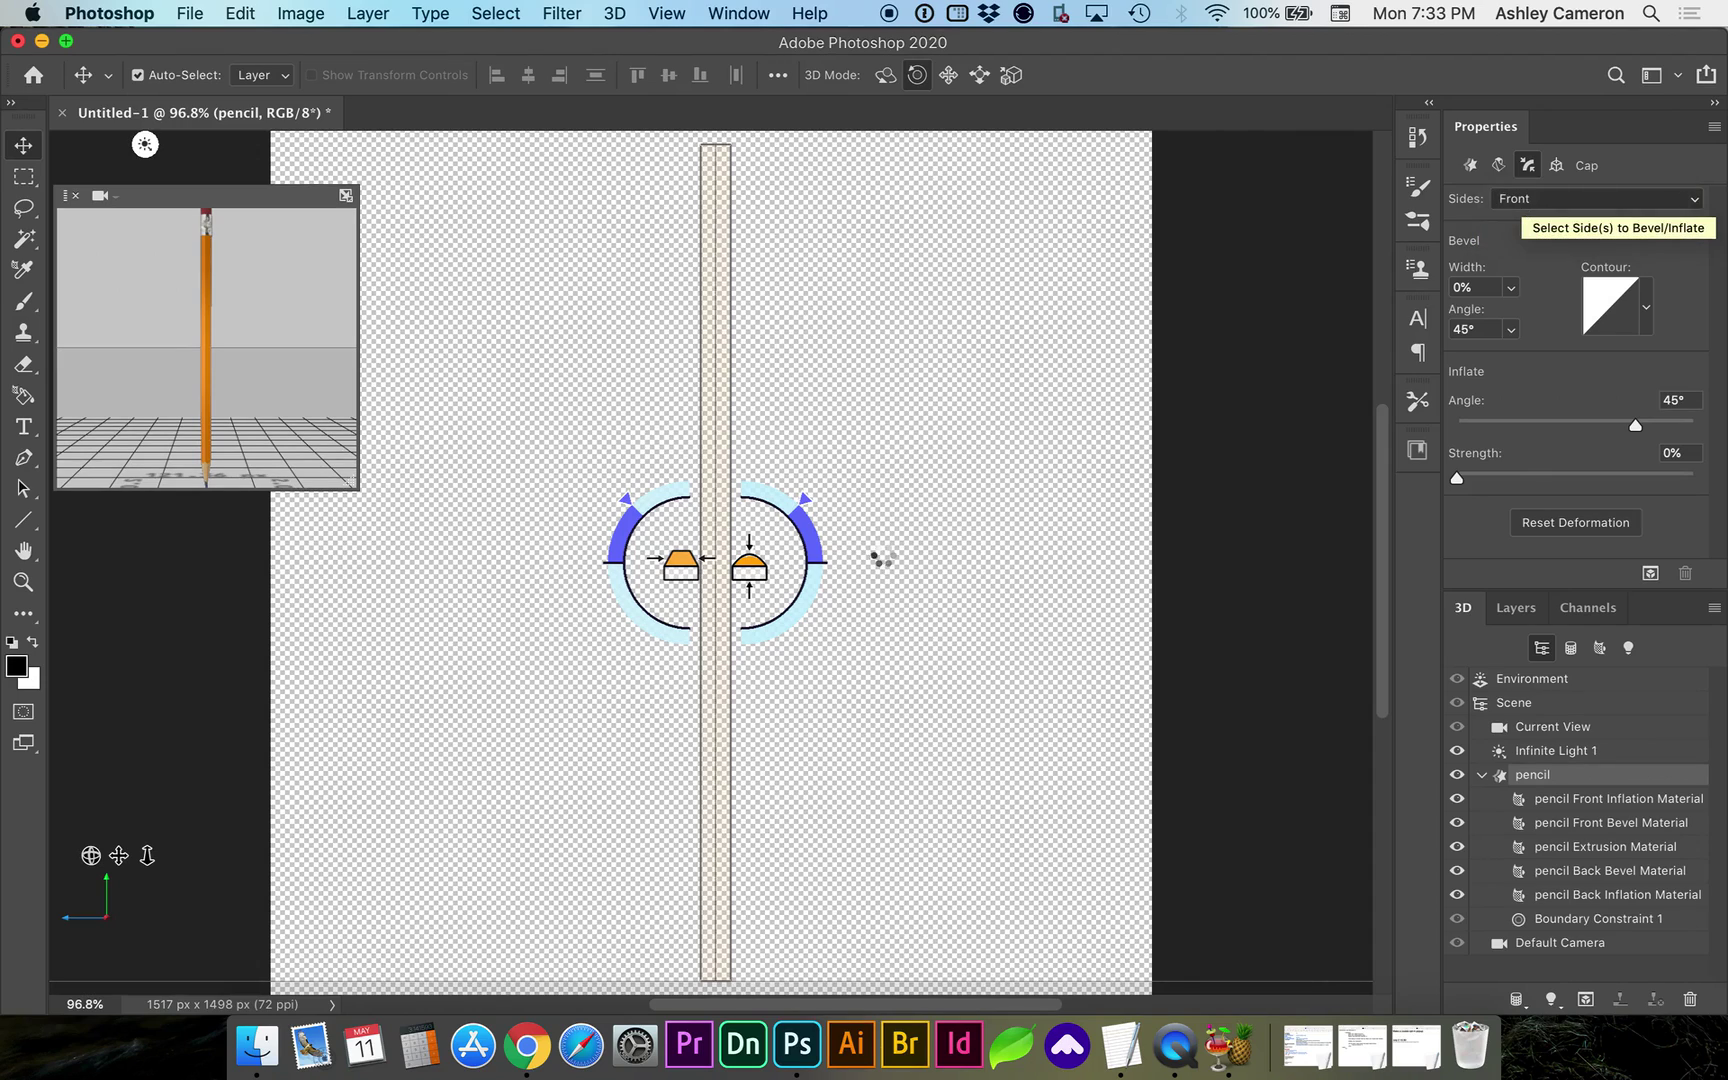
pyautogui.moveTo(804, 500); pyautogui.dragTo(740, 456)
pyautogui.moveTo(745, 562)
pyautogui.mouseDown()
pyautogui.moveTo(763, 456)
pyautogui.moveTo(763, 471)
pyautogui.mouseUp()
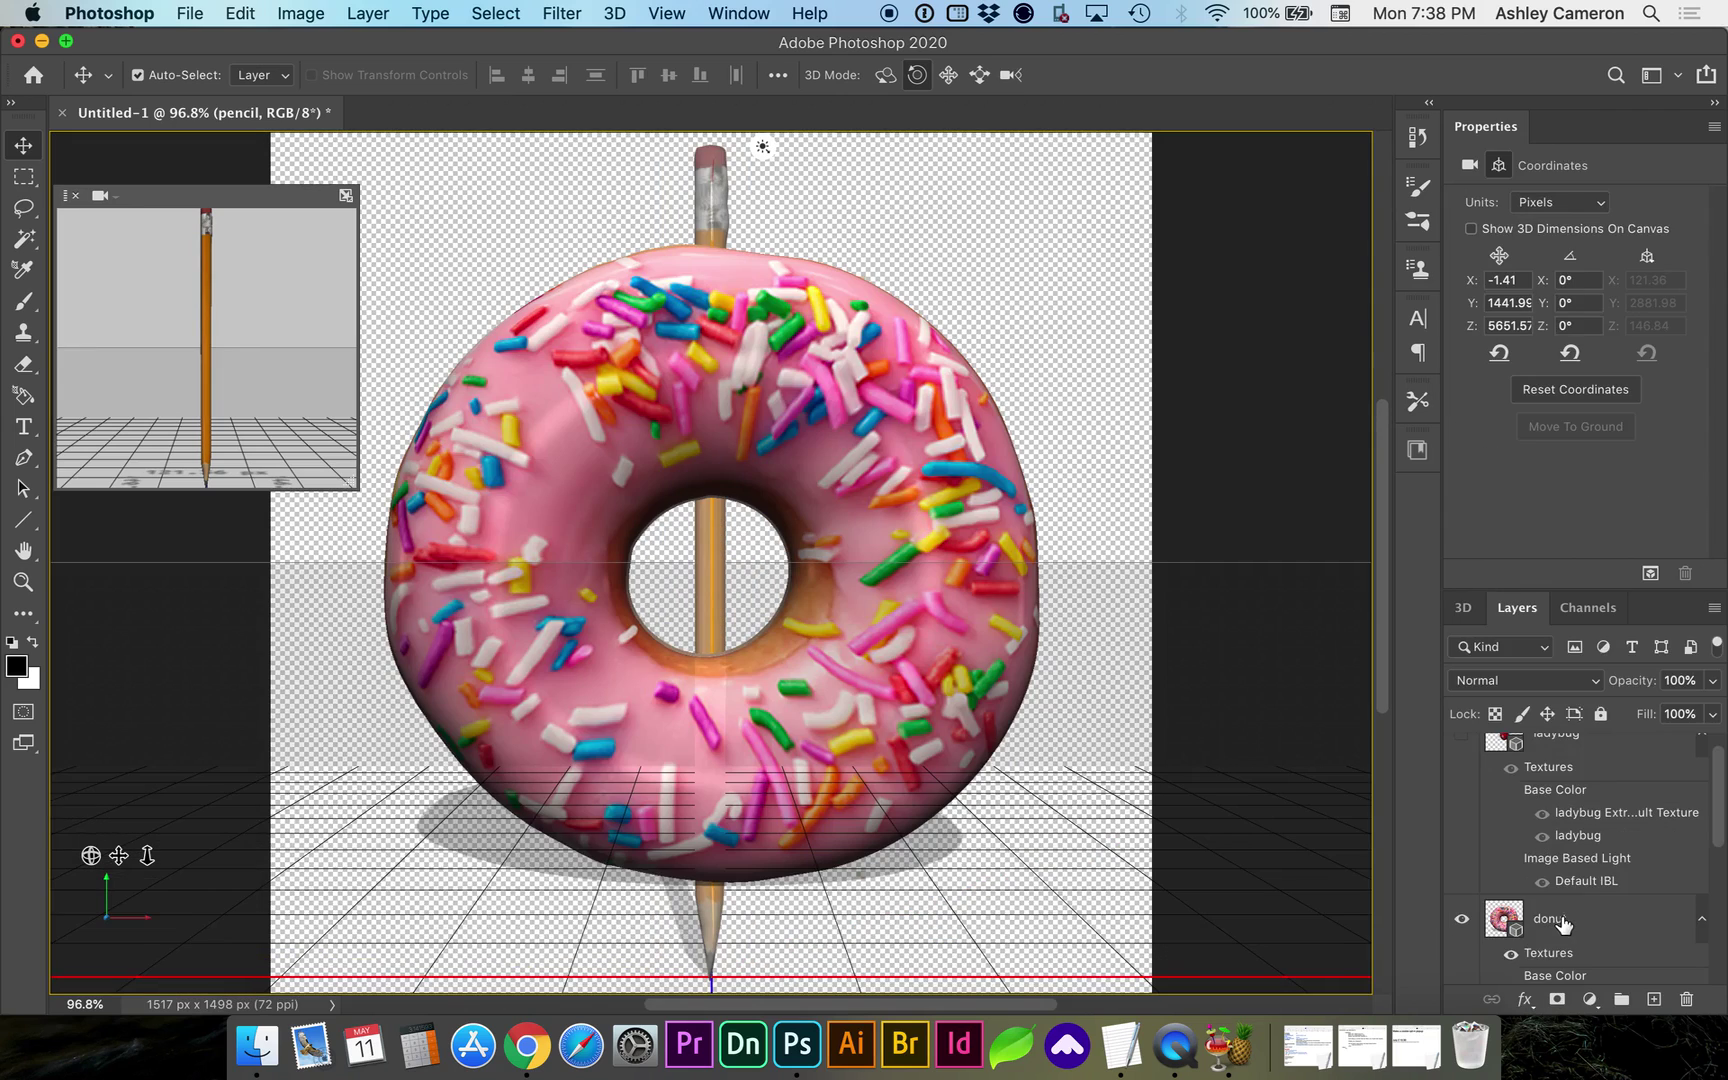
# Hide the pencil layer, select the donut layer and orbit its 3D view to show the donut's side at an angle.
pyautogui.scroll(-5, 1558, 903)
pyautogui.click(1463, 775)
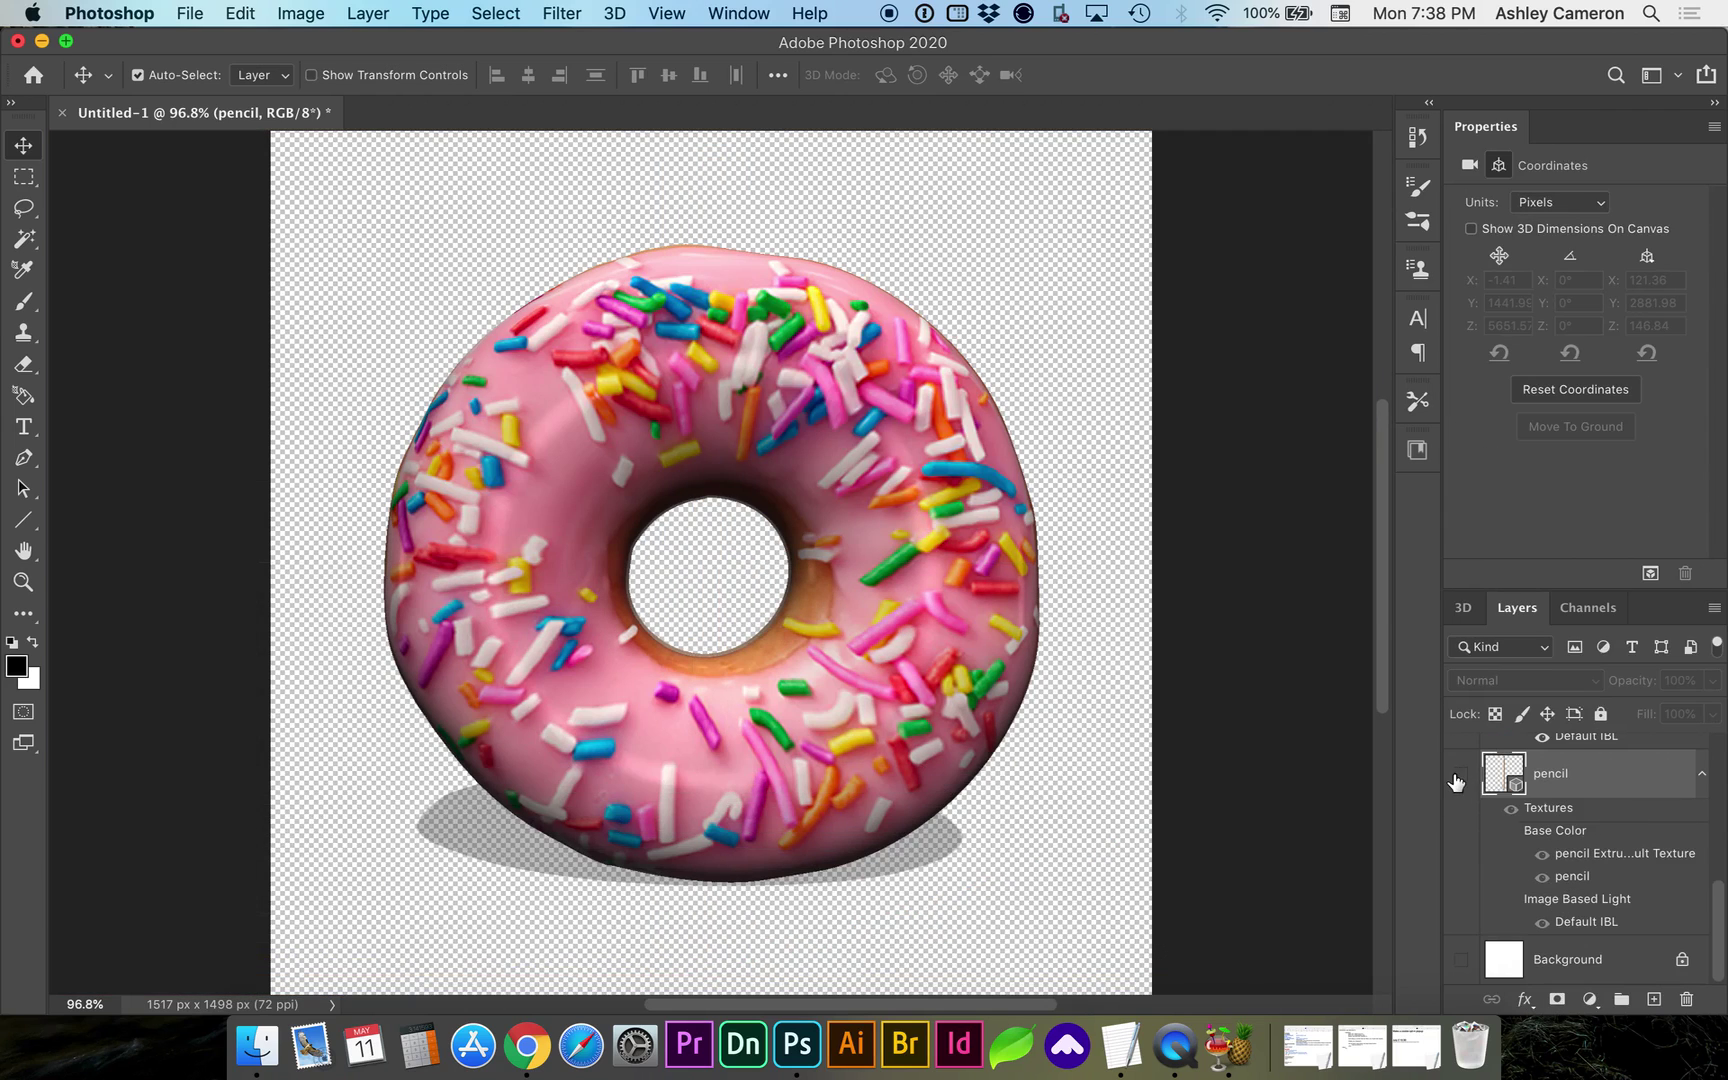
pyautogui.scroll(3, 1530, 790)
pyautogui.click(1467, 607)
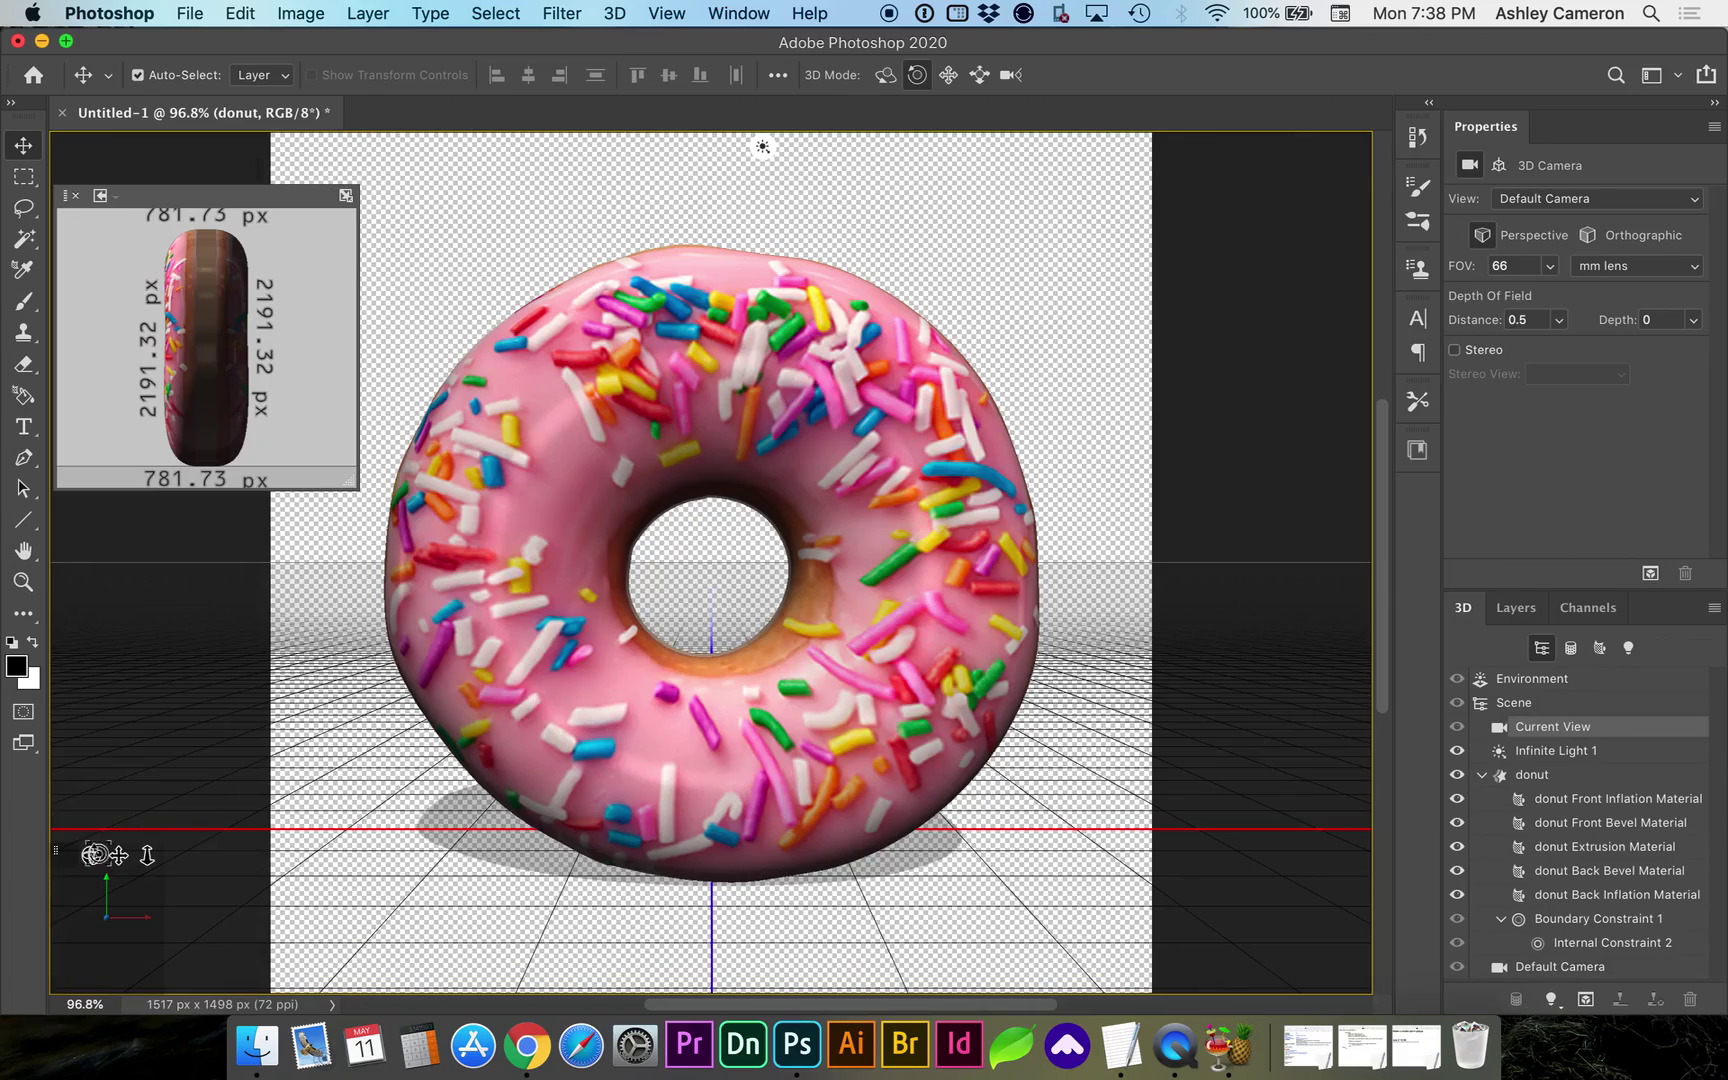
pyautogui.moveTo(91, 855); pyautogui.dragTo(144, 858)
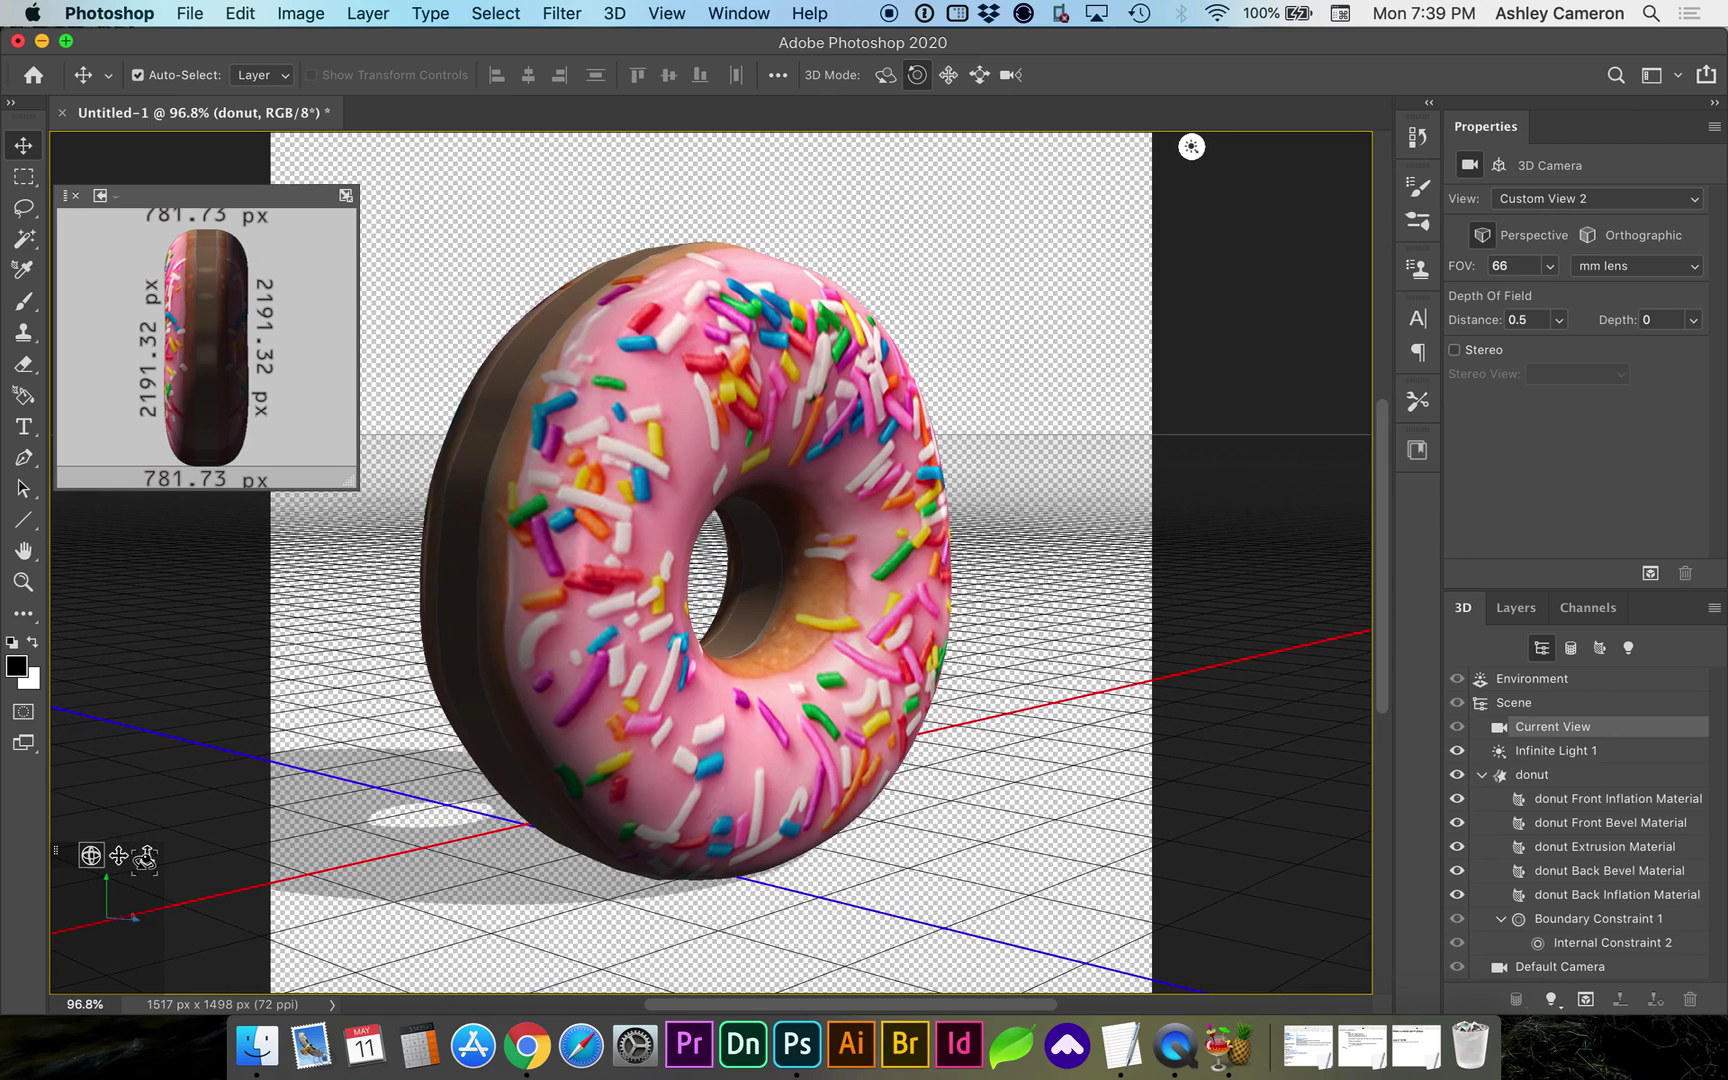